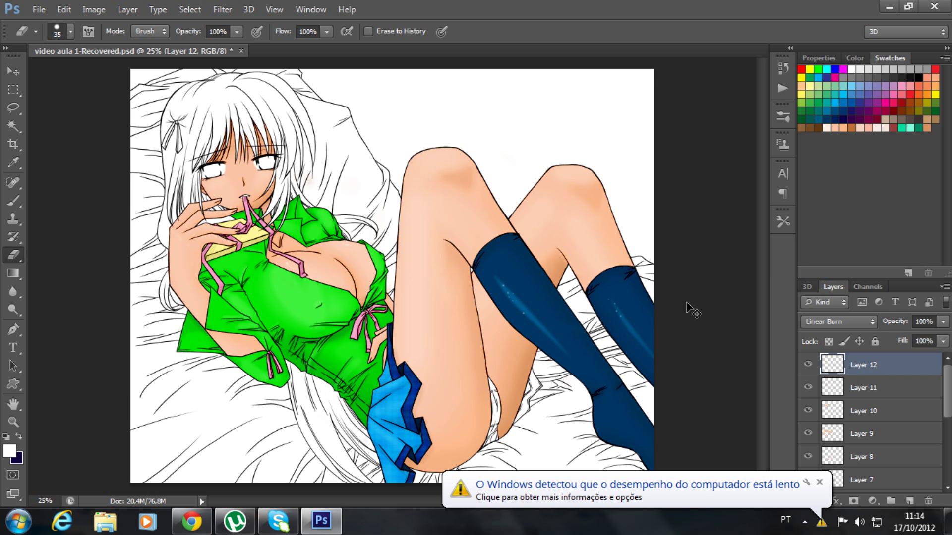
- Zoom in and centre the view on the girl's face and blank white eyes
key("ctrl+plus")
key("ctrl+plus")
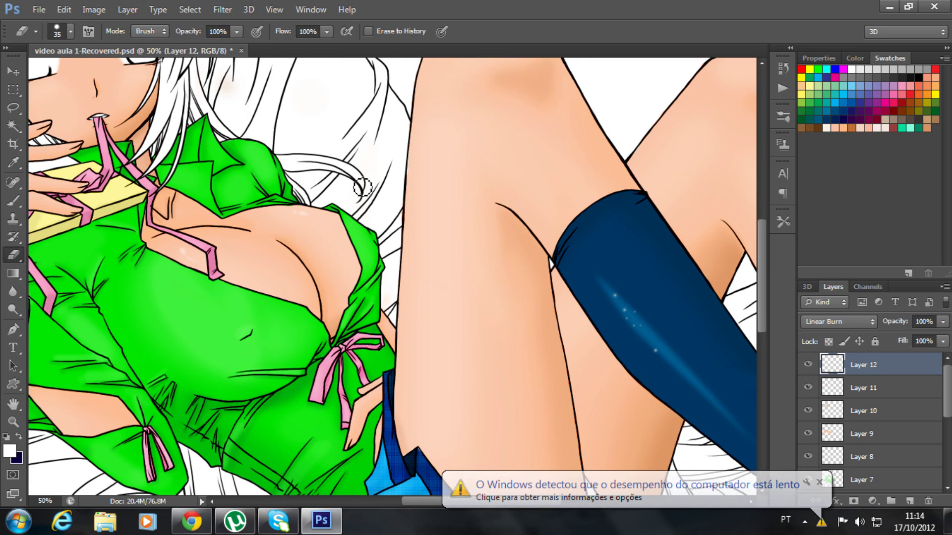
left_click_drag(355, 264, 408, 293)
key("ctrl+minus")
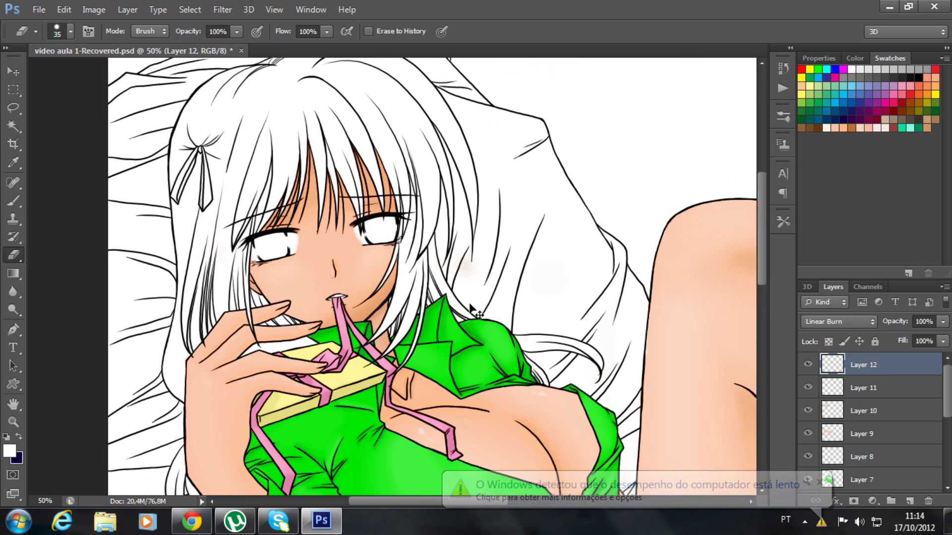
key("ctrl+plus")
key("ctrl+plus")
left_click_drag(408, 295, 439, 300)
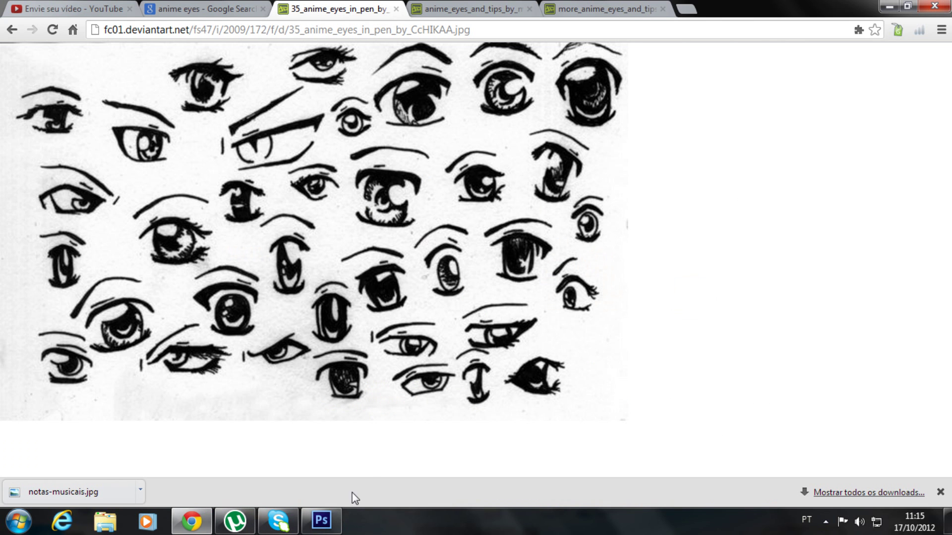
left_click(322, 528)
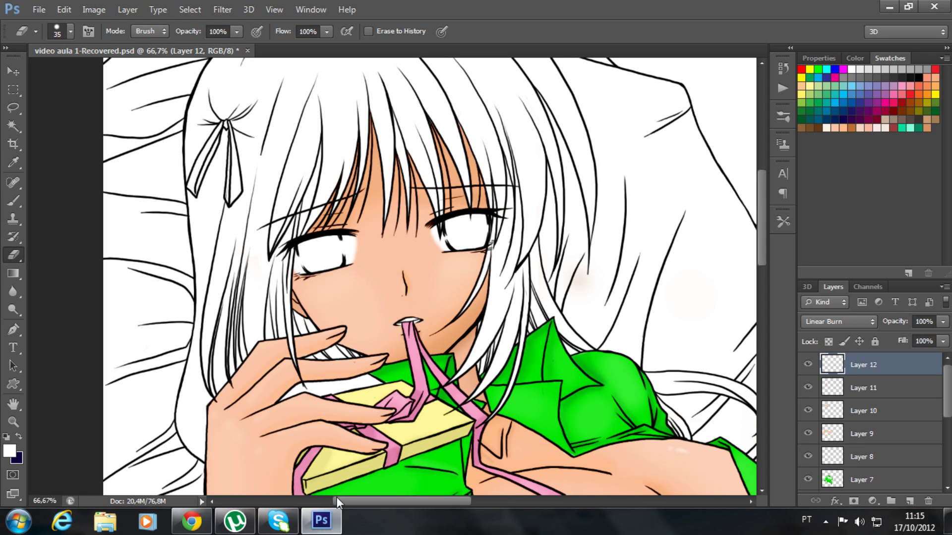
left_click(191, 522)
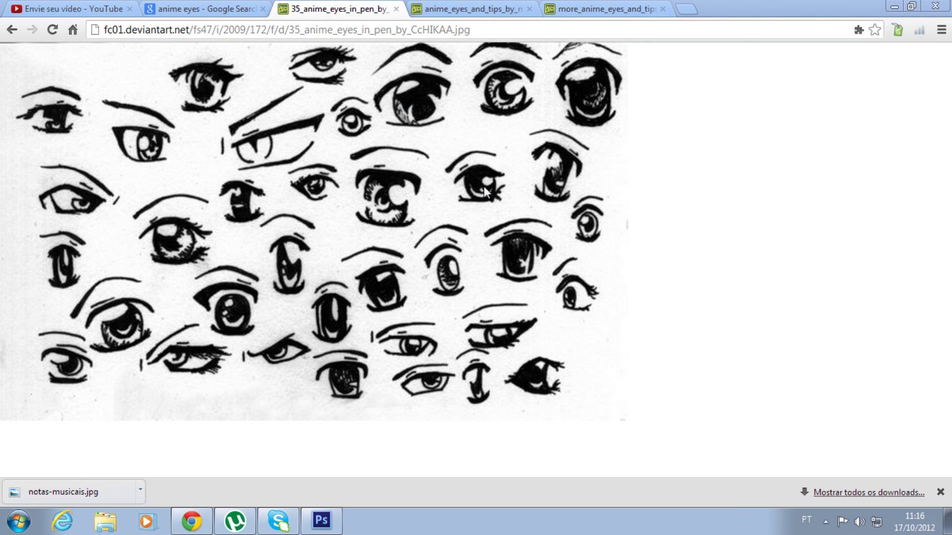
- Browse the coloured and pen-drawn anime eye reference tabs, then close them
left_click(431, 10)
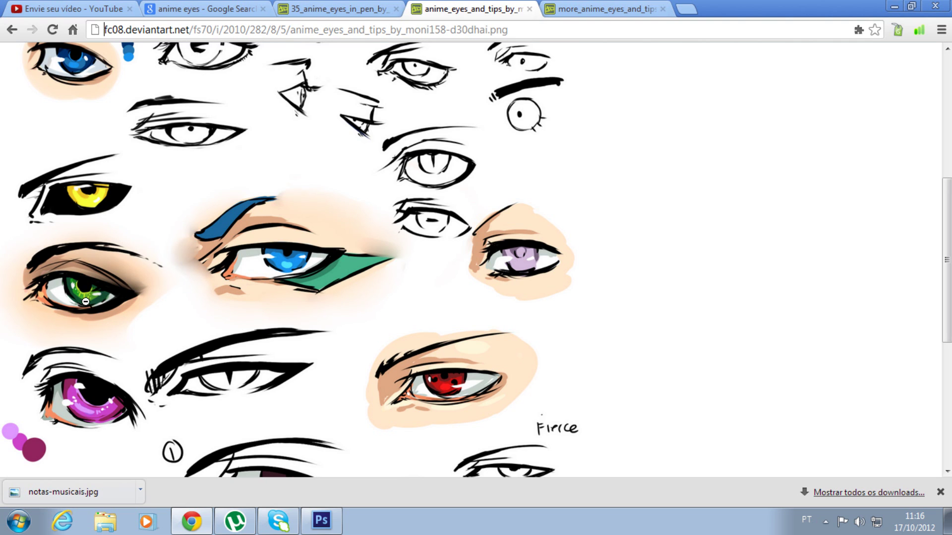
mouse_move(947, 251)
left_mouse_down()
mouse_move(947, 354)
mouse_move(930, 387)
mouse_move(948, 124)
left_mouse_up()
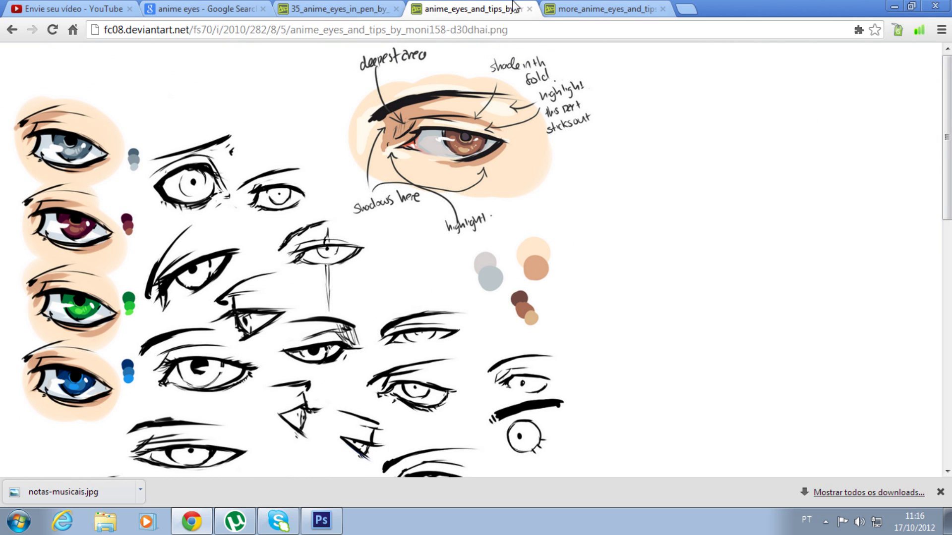
left_click(373, 10)
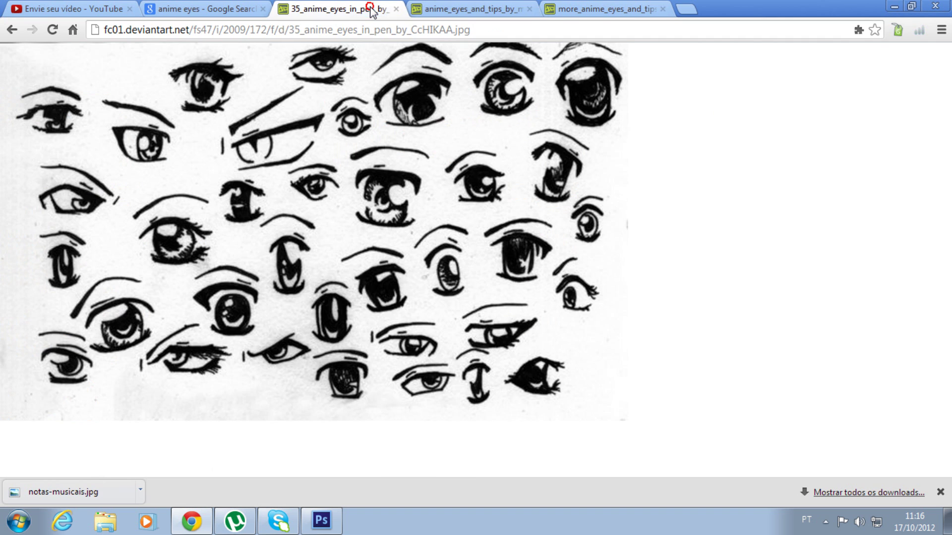
left_click(395, 9)
left_click(396, 9)
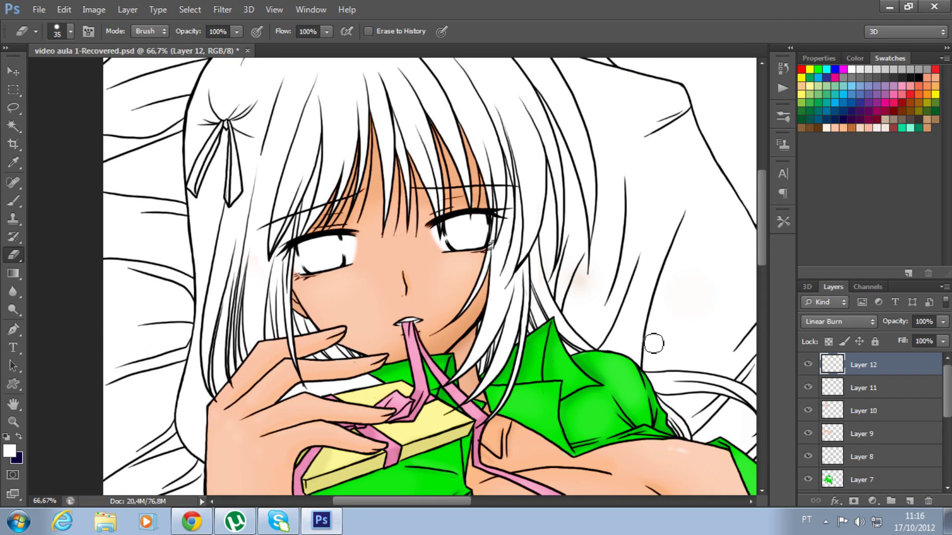
- Add a new layer in Linear Burn blend mode and switch to the Brush tool
key("ctrl+plus")
key("ctrl+plus")
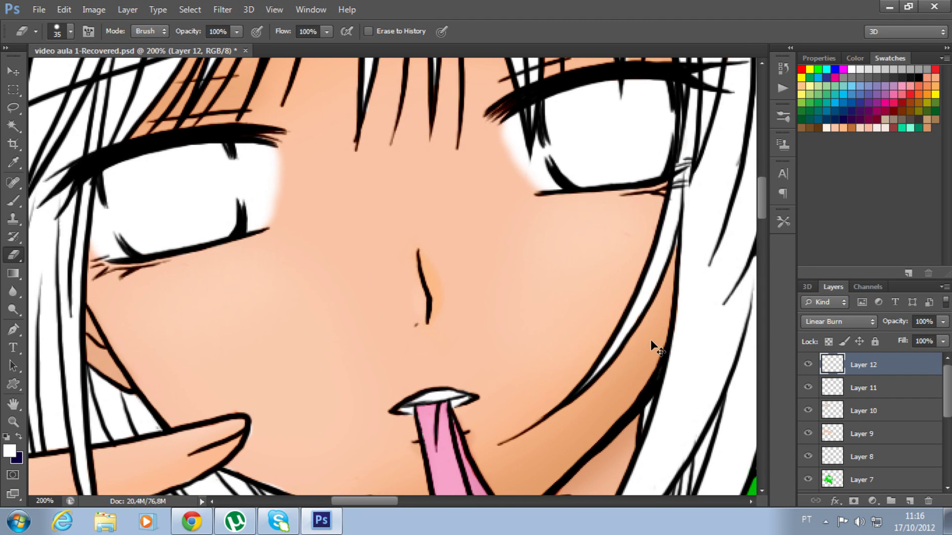
mouse_move(358, 288)
left_mouse_down()
mouse_move(422, 365)
mouse_move(601, 430)
left_mouse_up()
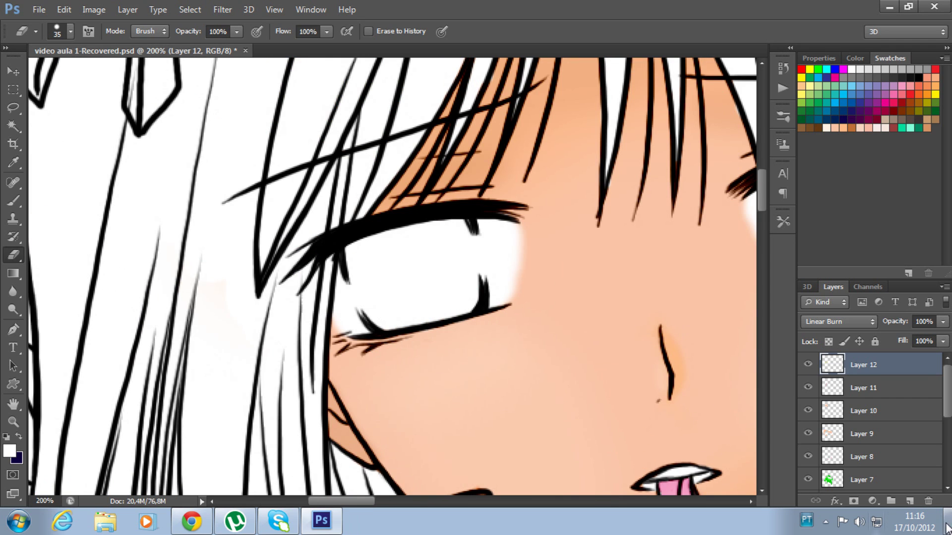
left_click(909, 501)
left_click(845, 323)
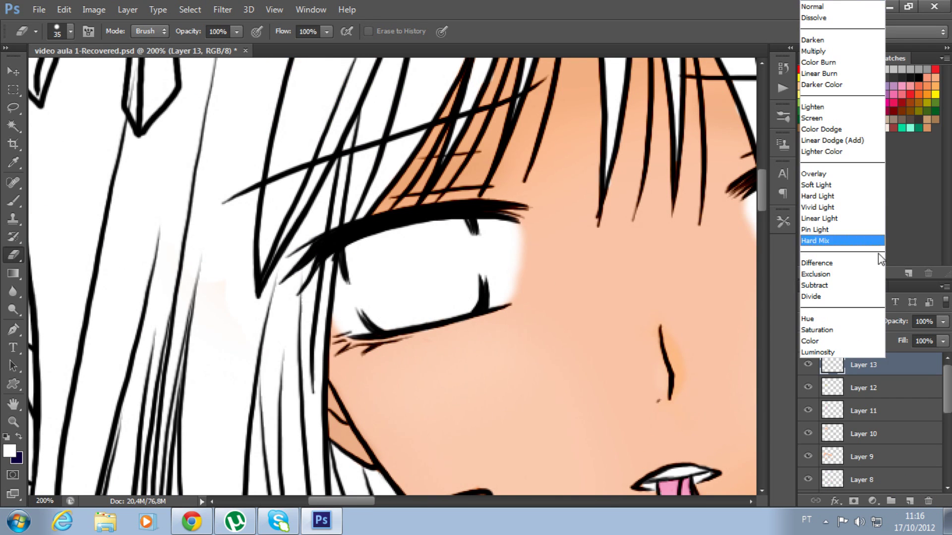
left_click(830, 74)
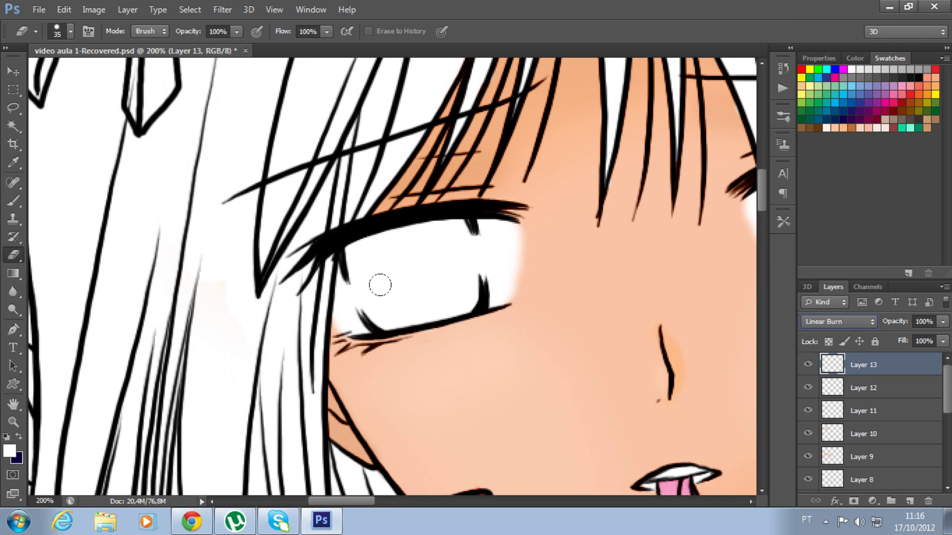
left_click(12, 202)
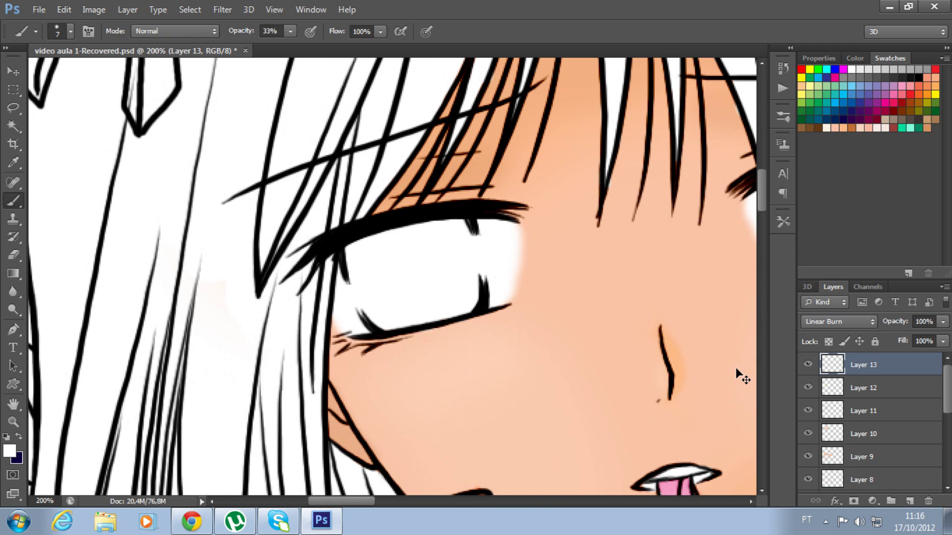
- Zoom in closely on the girl's left eye
key("ctrl+minus")
key("ctrl+minus")
key("ctrl+minus")
key("ctrl+minus")
key("ctrl+minus")
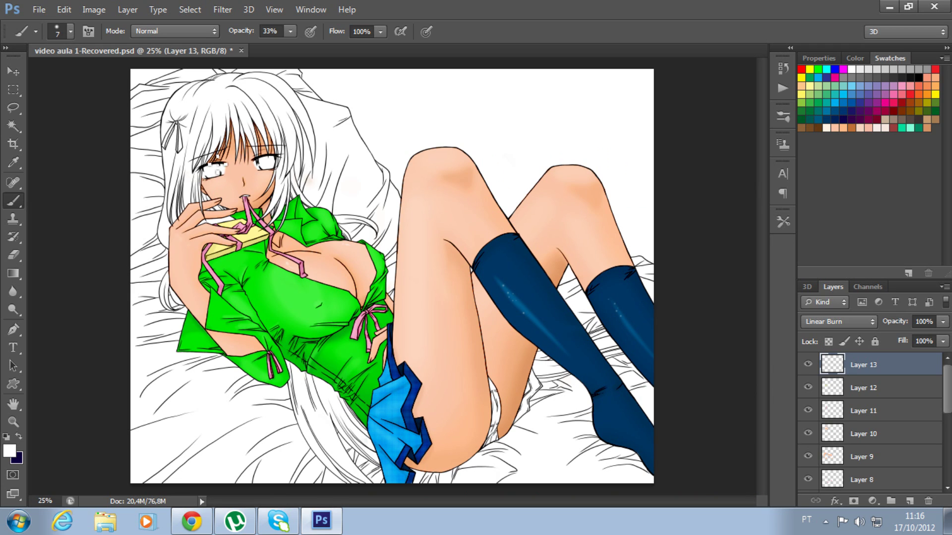
key("ctrl+plus")
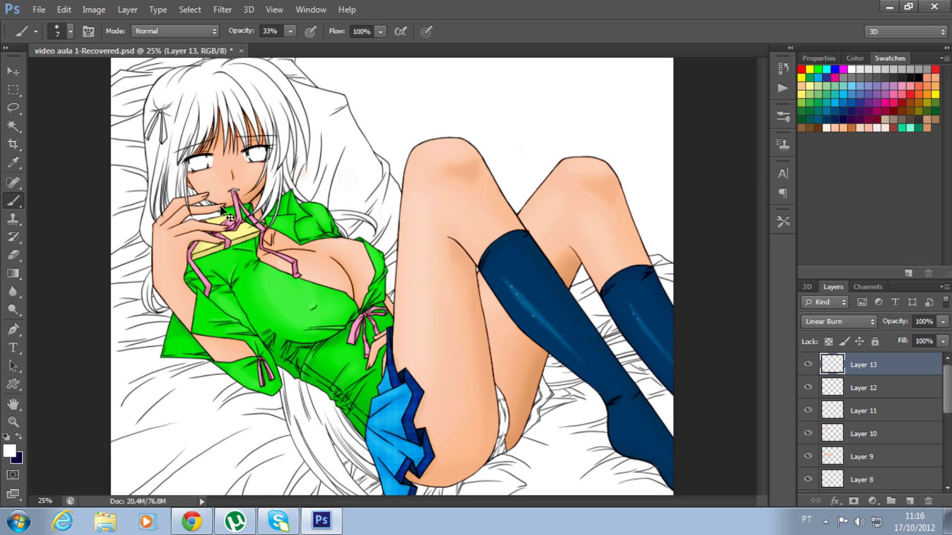
key("ctrl+plus")
key("ctrl+plus")
key("ctrl+plus")
left_click_drag(218, 206, 476, 367)
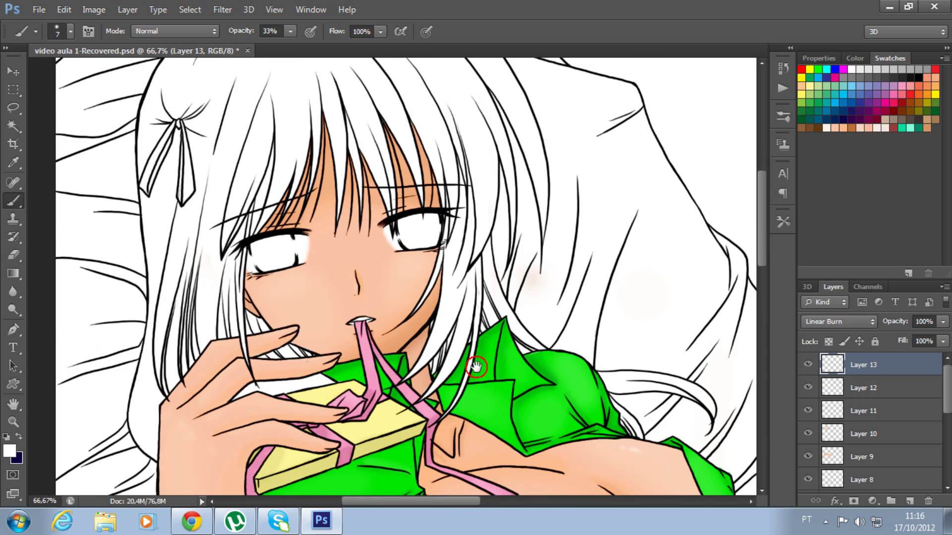
key("ctrl+plus")
key("ctrl+plus")
key("ctrl+plus")
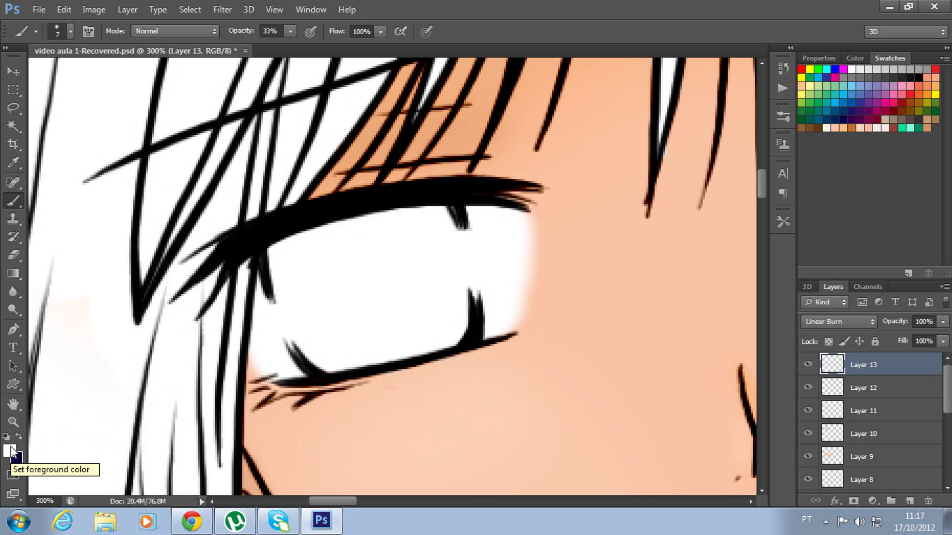
- Set the foreground colour to medium green 0db30d
left_click(817, 69)
left_click(8, 450)
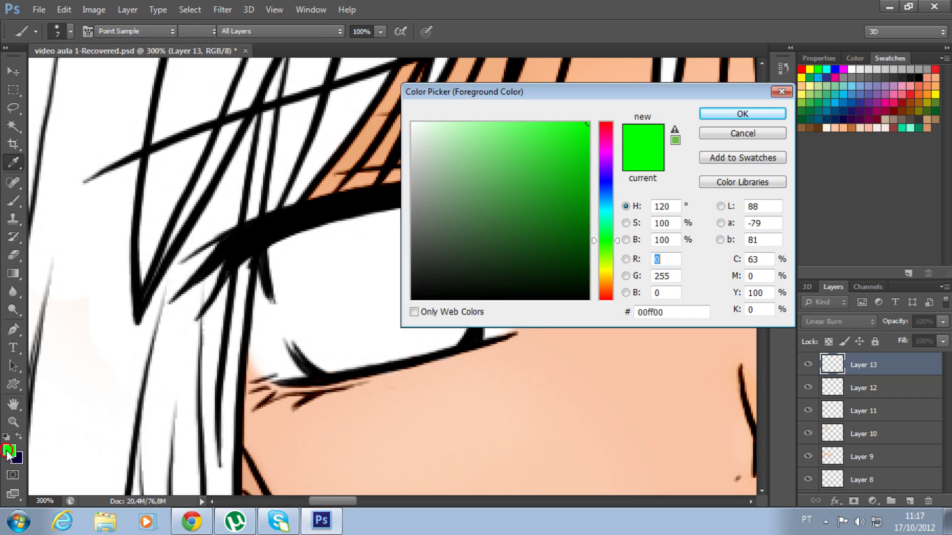
left_click(575, 152)
left_click_drag(575, 153, 571, 165)
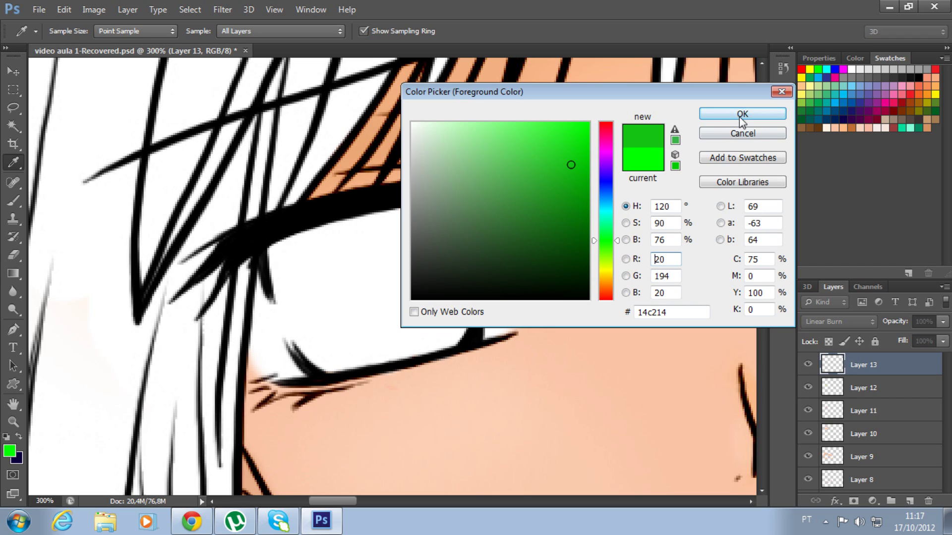
left_click(576, 175)
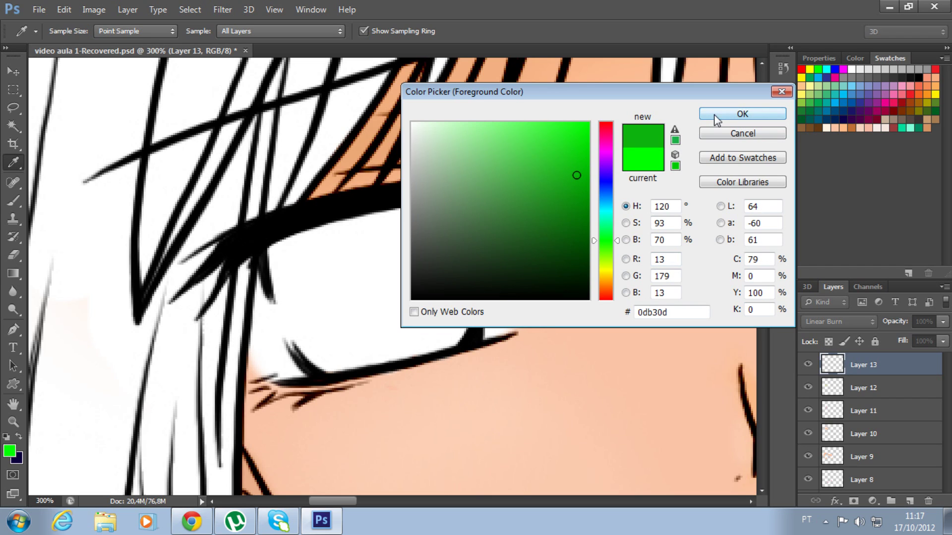
left_click(714, 114)
key("b")
- Swap colours and set the other painting colour to very dark green 002200
left_click(9, 451)
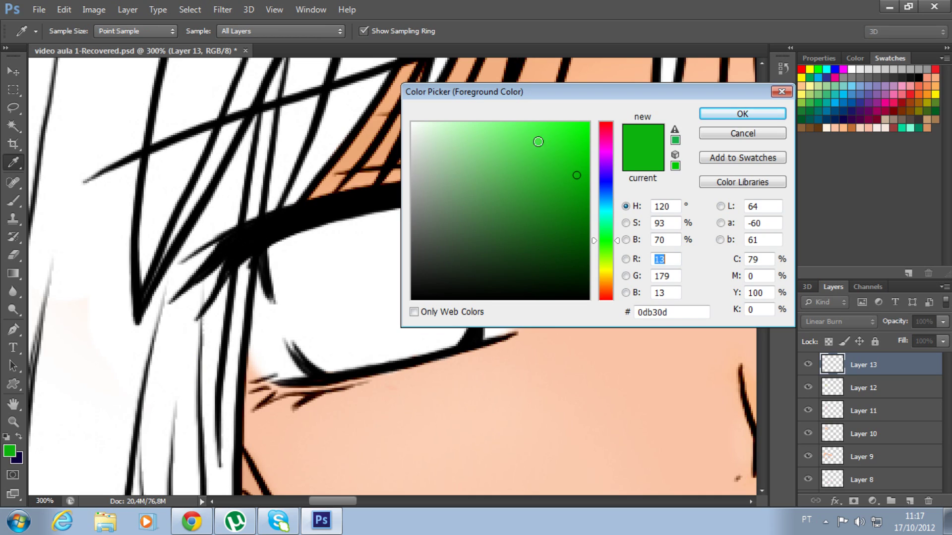
left_click(742, 113)
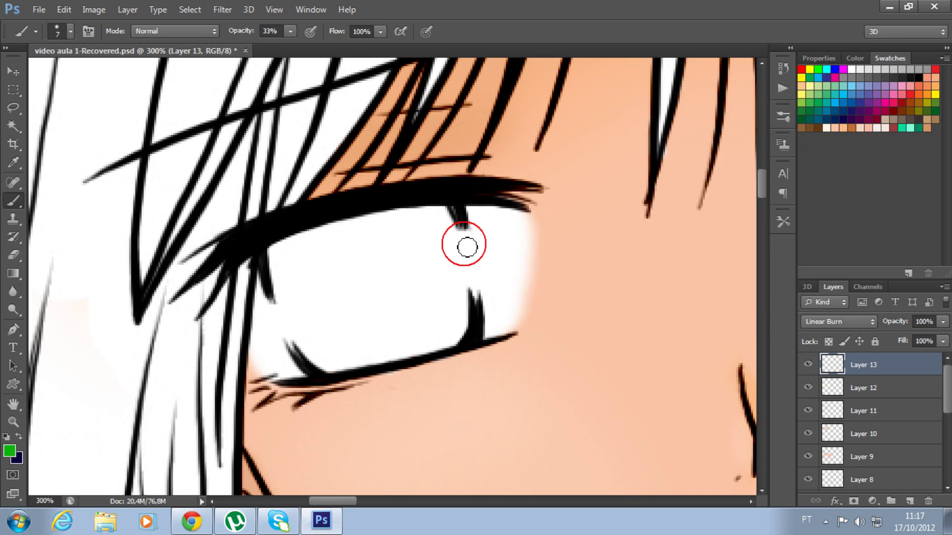
left_click(19, 436)
left_click(10, 451)
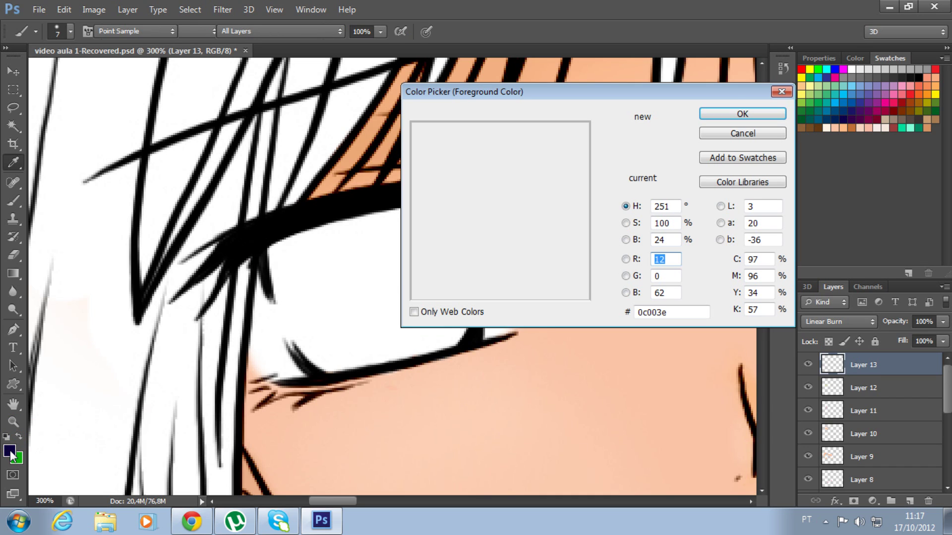
left_click(24, 456)
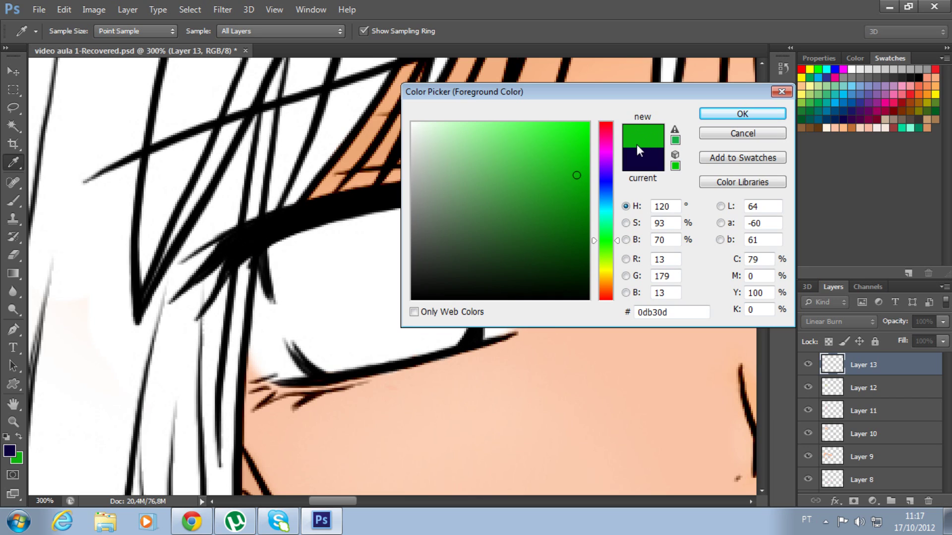
left_click_drag(571, 274, 613, 276)
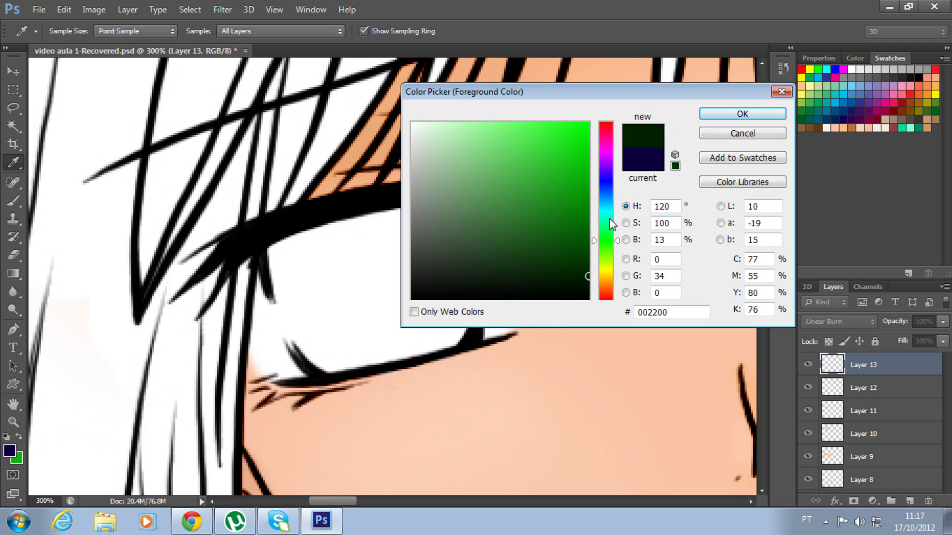
left_click(761, 113)
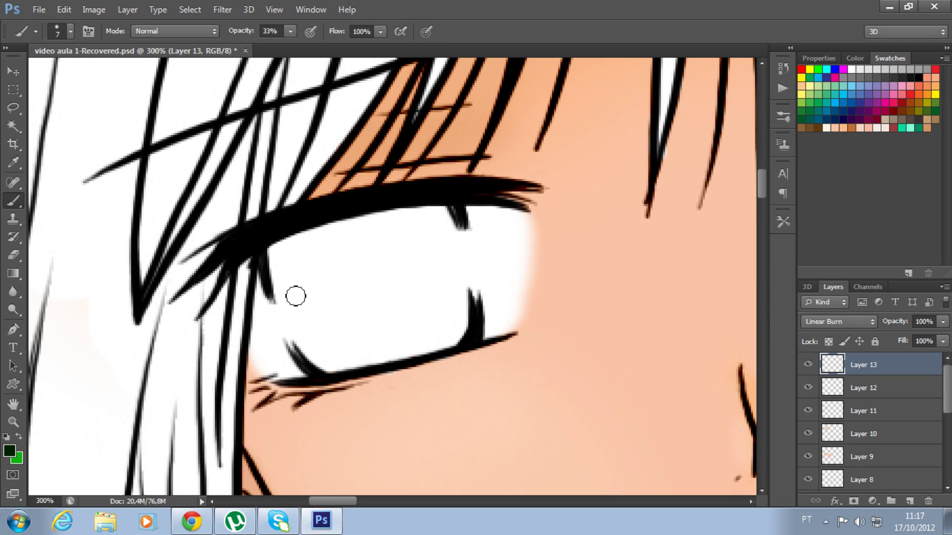
- Switch to an enlarged Pencil and fill the left iris with flat bright green
left_click(20, 439)
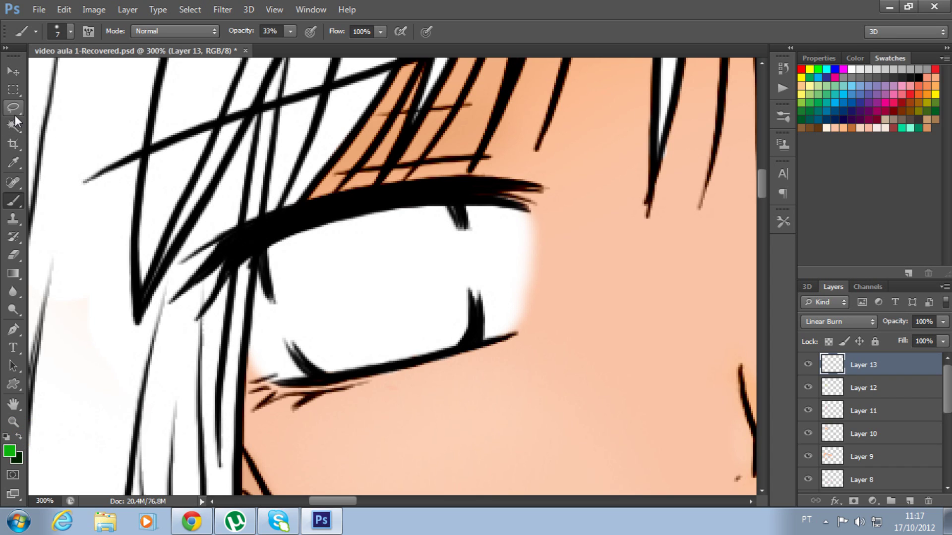
left_click(30, 203)
left_click(69, 211)
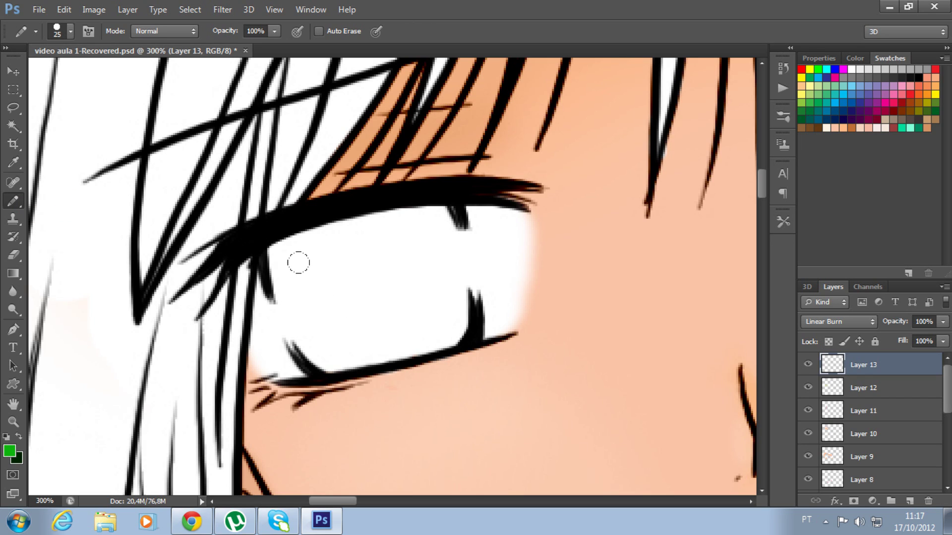
key("bracketright")
key("bracketright")
key("bracketright")
mouse_move(272, 232)
left_mouse_down()
mouse_move(346, 337)
mouse_move(299, 293)
mouse_move(416, 312)
mouse_move(446, 292)
mouse_move(411, 223)
mouse_move(323, 233)
left_mouse_up()
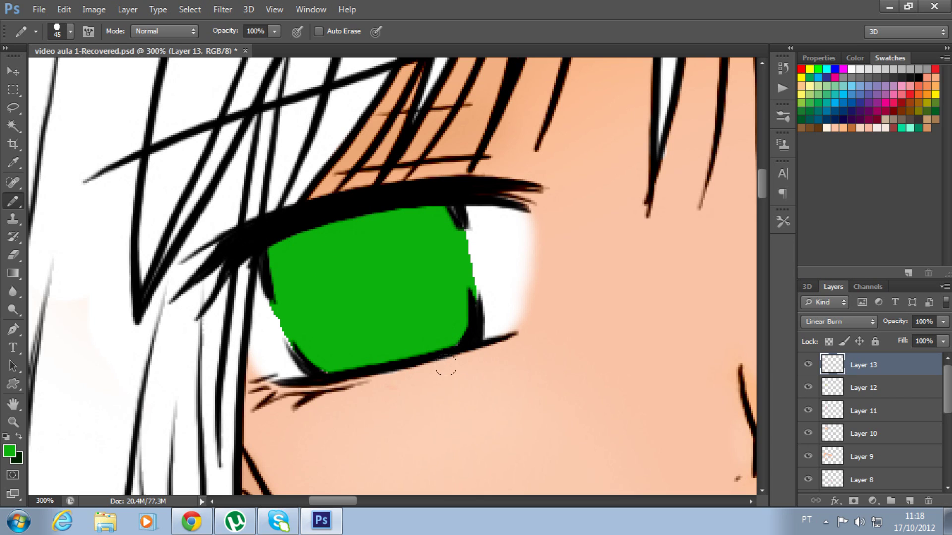
left_click_drag(314, 310, 294, 276)
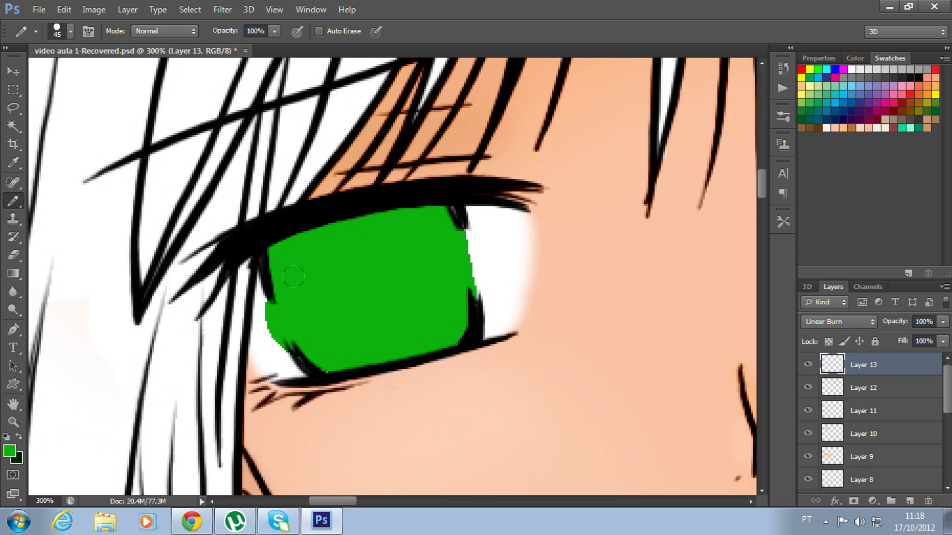
mouse_move(387, 242)
left_mouse_down()
mouse_move(488, 268)
mouse_move(400, 222)
left_mouse_up()
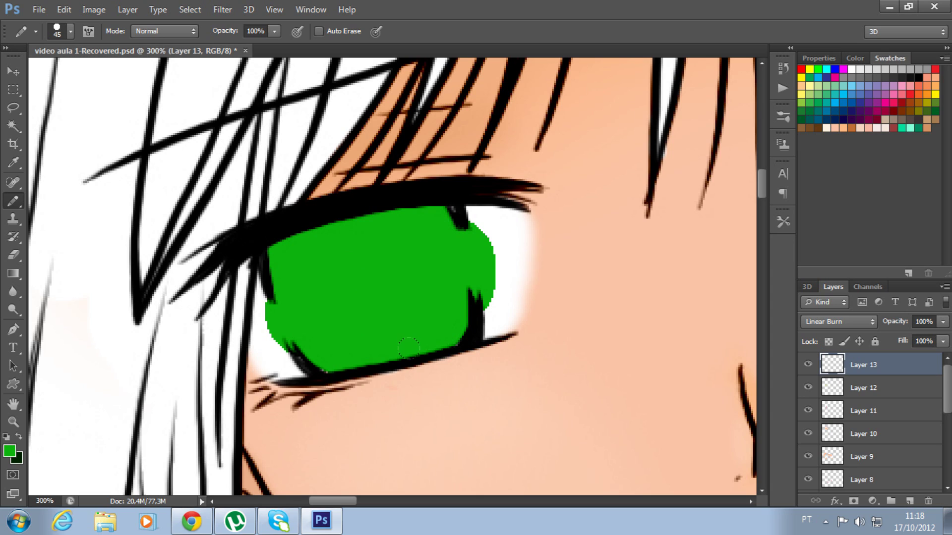
left_click(20, 437)
right_click(13, 202)
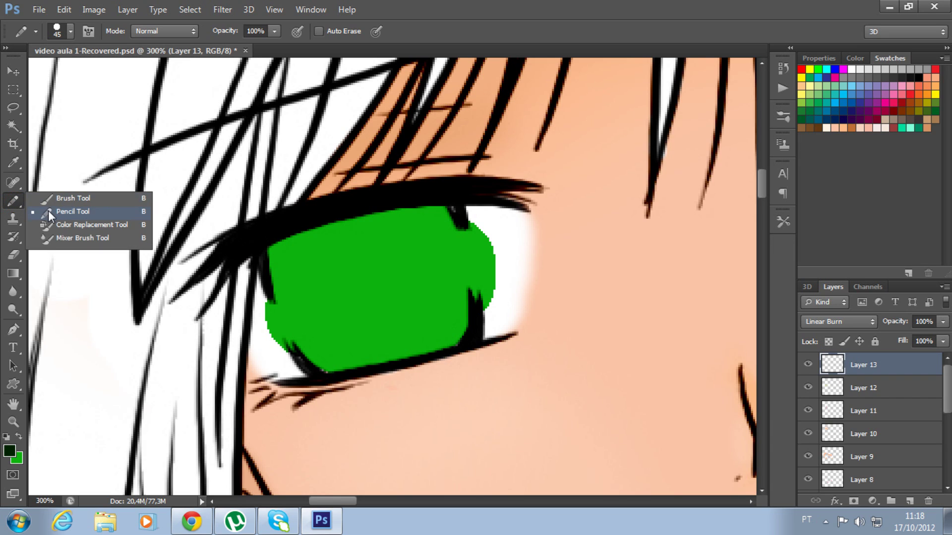
- Set up a soft Brush at 100% opacity, low hardness and size 35
left_click(64, 198)
left_click(290, 30)
left_click_drag(291, 47, 340, 47)
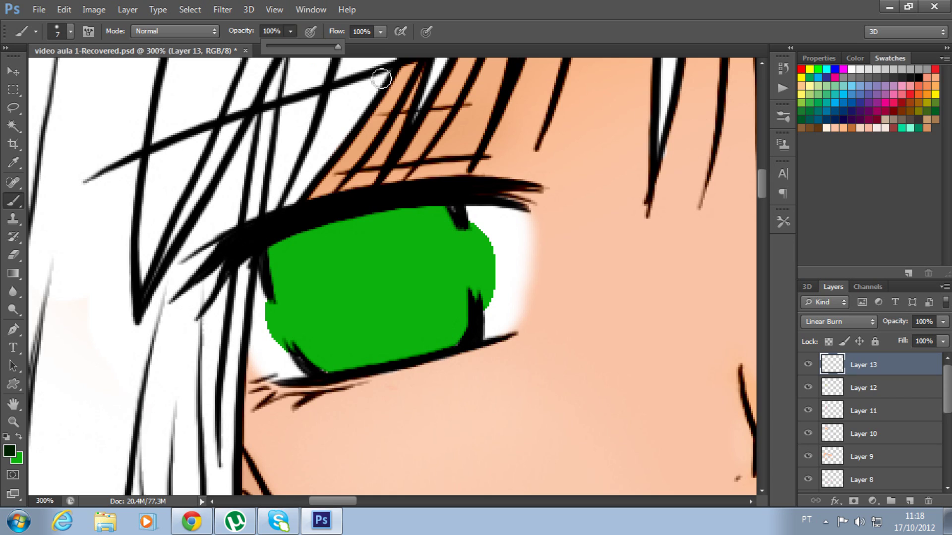
right_click(489, 301)
left_click_drag(582, 368, 518, 371)
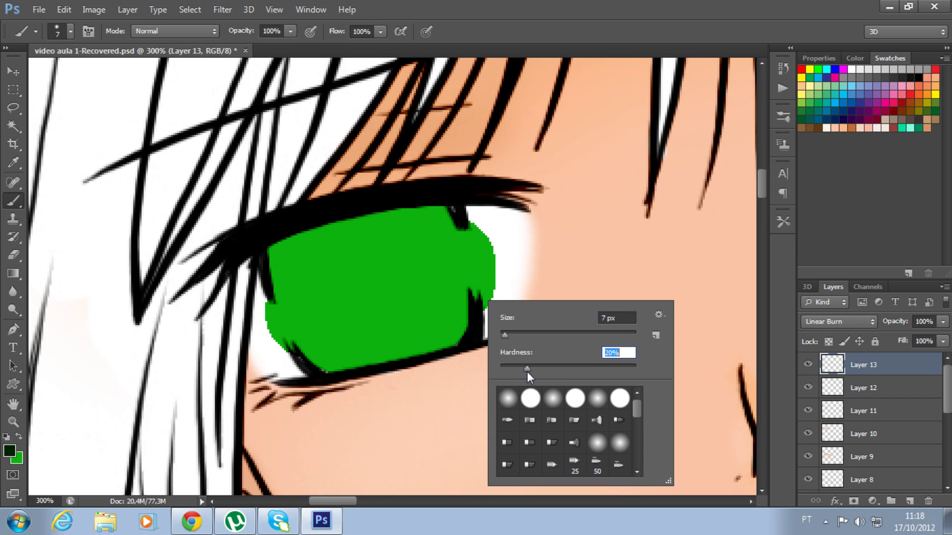
left_click(470, 204)
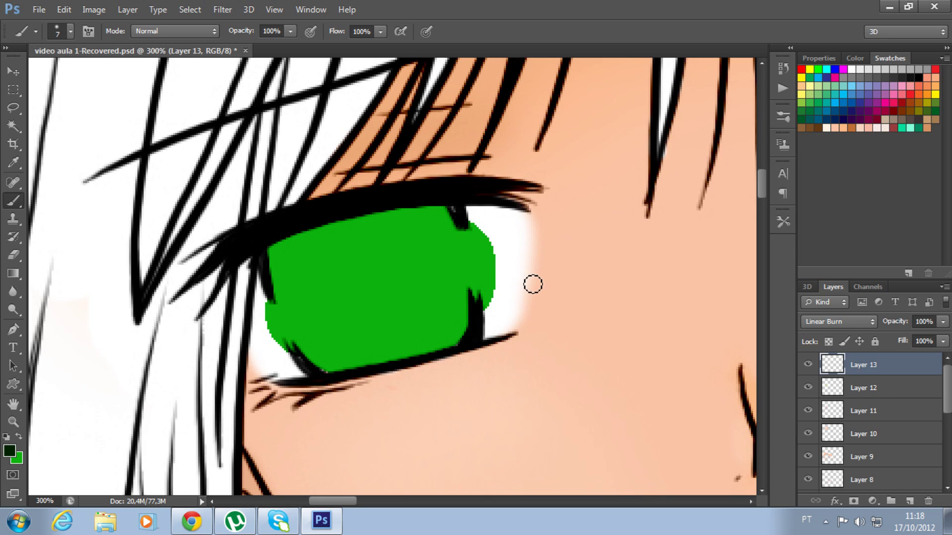
key("bracketright")
key("bracketright")
key("bracketright")
key("bracketright")
key("bracketright")
key("bracketright")
key("bracketleft")
- Shade the iris dark green around a soft pupil, leaving a bright U-shape
mouse_move(487, 228)
left_mouse_down()
mouse_move(465, 206)
mouse_move(474, 294)
mouse_move(449, 334)
mouse_move(387, 362)
mouse_move(278, 366)
mouse_move(213, 285)
left_mouse_up()
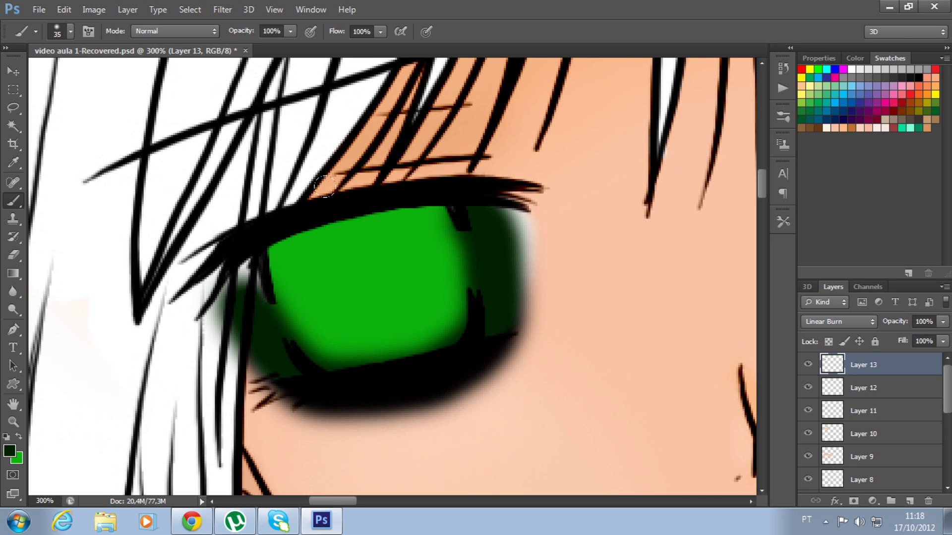
mouse_move(329, 202)
left_mouse_down()
mouse_move(352, 268)
mouse_move(346, 244)
mouse_move(302, 212)
mouse_move(260, 268)
mouse_move(297, 205)
mouse_move(425, 193)
mouse_move(340, 204)
left_mouse_up()
mouse_move(328, 239)
left_mouse_down()
mouse_move(321, 236)
mouse_move(357, 266)
mouse_move(346, 261)
mouse_move(399, 209)
mouse_move(457, 212)
mouse_move(471, 255)
mouse_move(529, 318)
left_mouse_up()
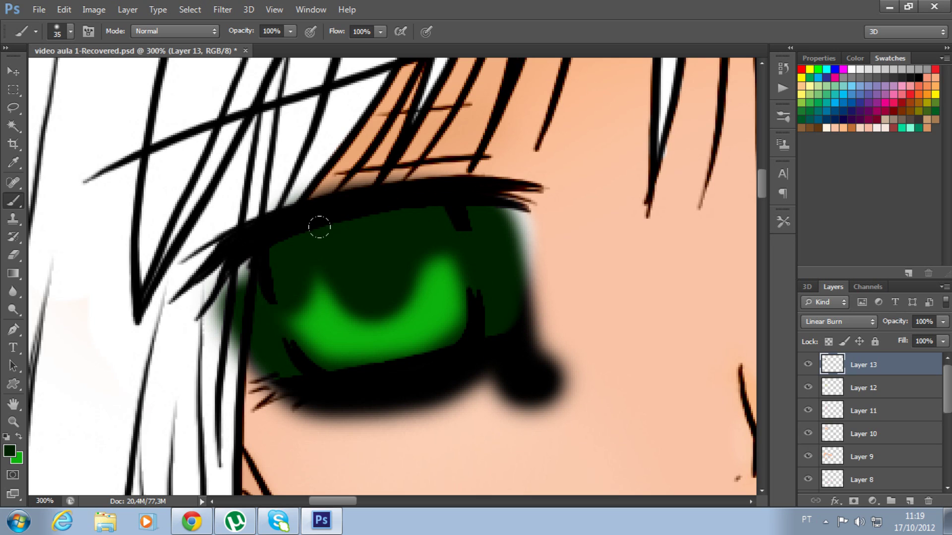
mouse_move(257, 259)
left_mouse_down()
mouse_move(267, 326)
mouse_move(247, 299)
left_mouse_up()
mouse_move(282, 241)
left_mouse_down()
mouse_move(342, 238)
mouse_move(350, 272)
left_mouse_up()
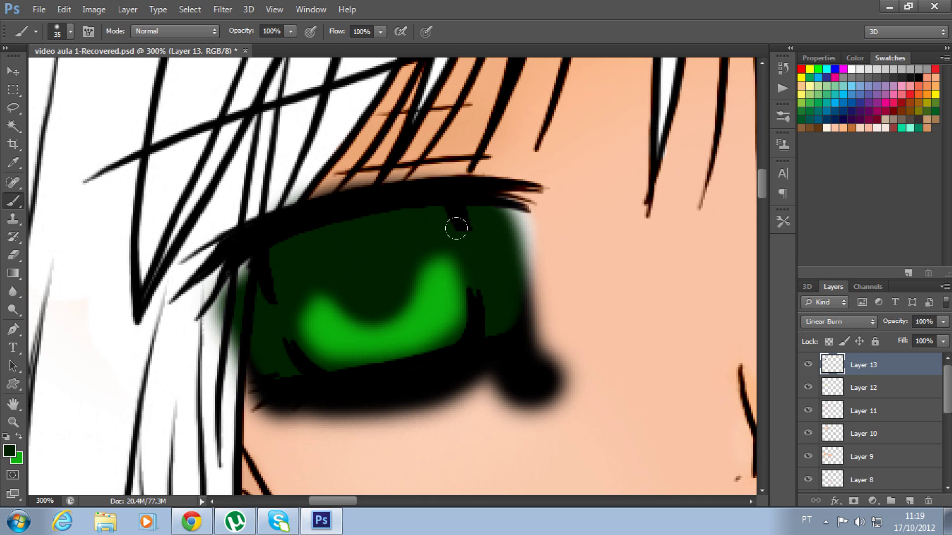
key("ctrl+alt+z")
key("ctrl+alt+z")
key("ctrl+alt+z")
key("ctrl+alt+z")
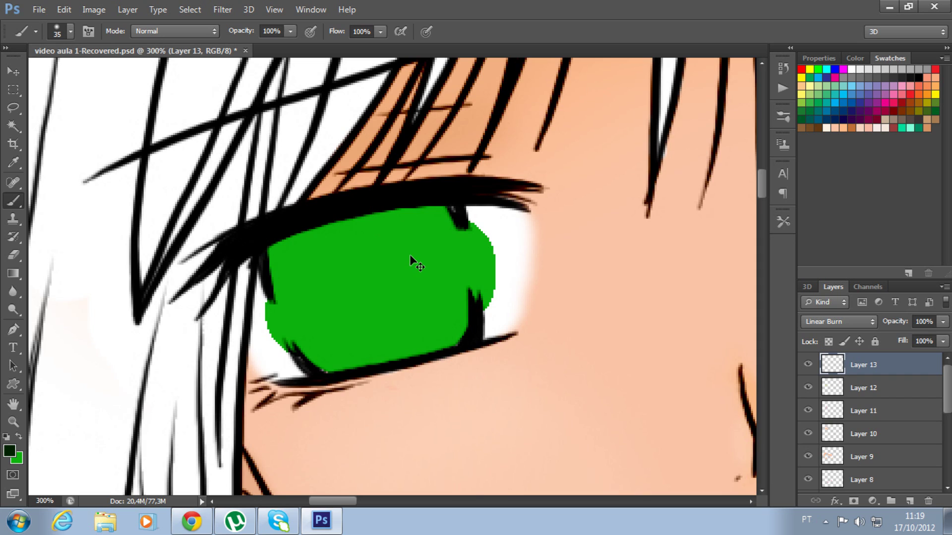
key("ctrl+shift+z")
key("ctrl+shift+z")
key("ctrl+shift+z")
key("ctrl+alt+z")
key("ctrl+alt+z")
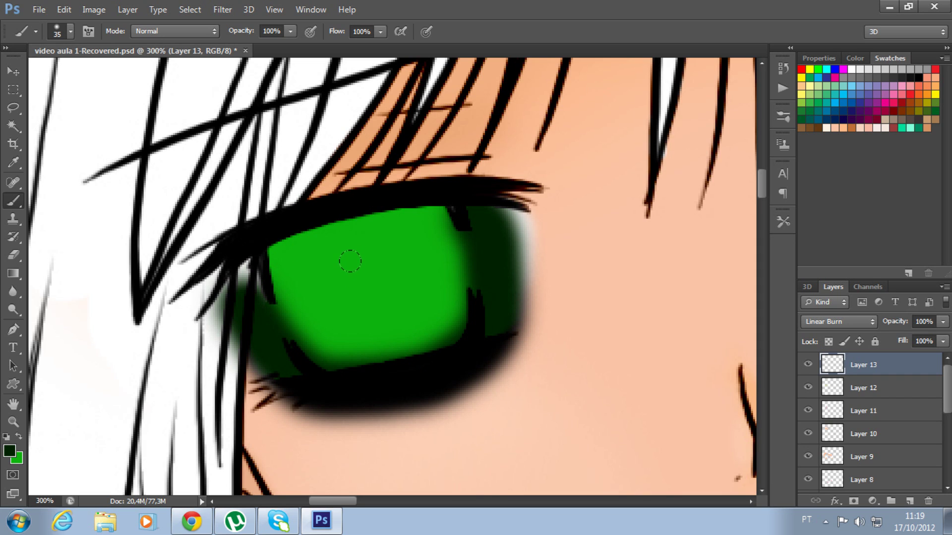
left_click(371, 281)
left_click_drag(340, 236, 389, 262)
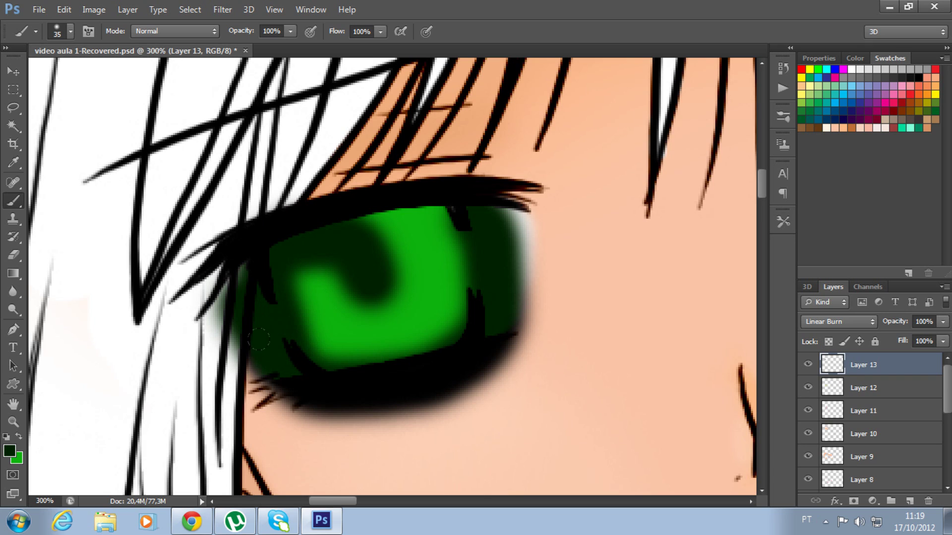
key("ctrl+alt+z")
key("ctrl+alt+z")
key("ctrl+alt+z")
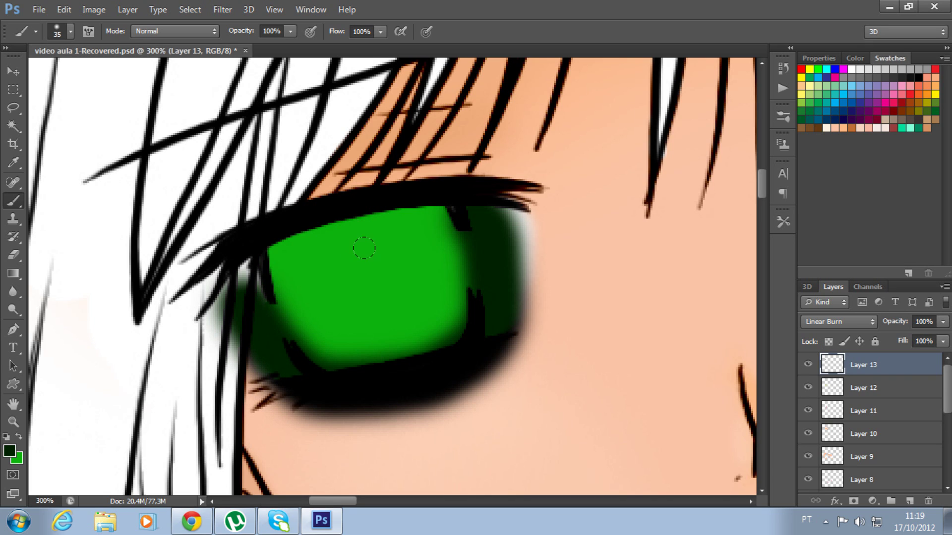
left_click_drag(355, 260, 243, 308)
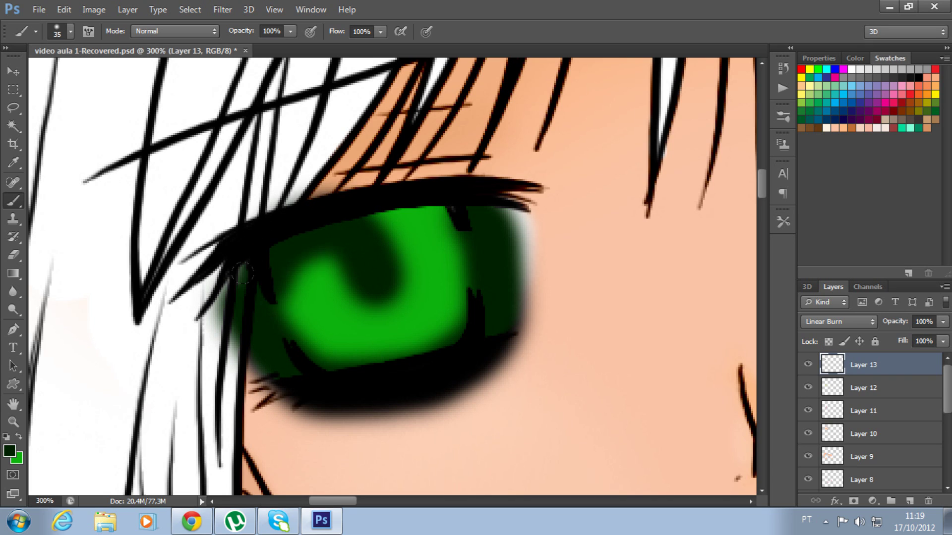
- Darken the upper iris, its edges and the shadow under the lower eyelid
left_click(350, 250)
mouse_move(350, 250)
left_mouse_down()
mouse_move(480, 230)
mouse_move(455, 190)
mouse_move(395, 206)
left_mouse_up()
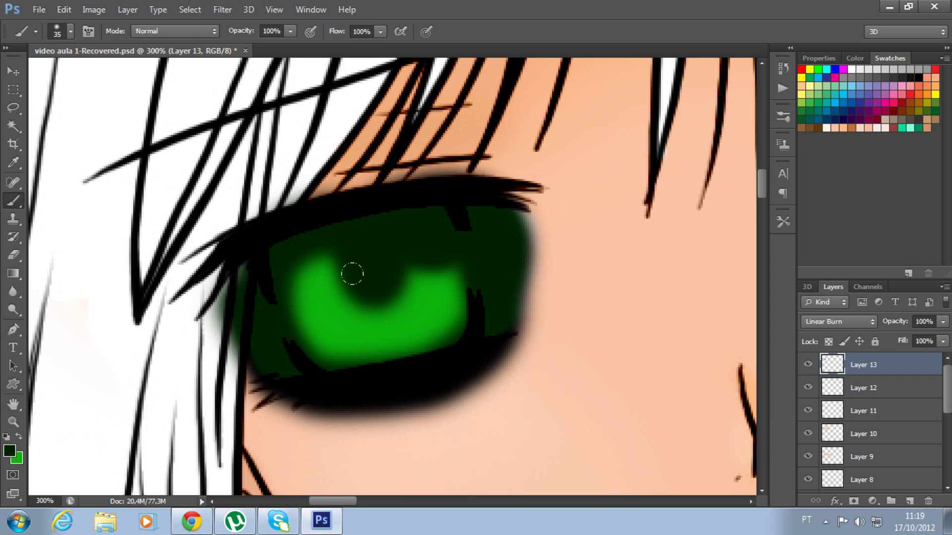
left_click_drag(372, 287, 346, 270)
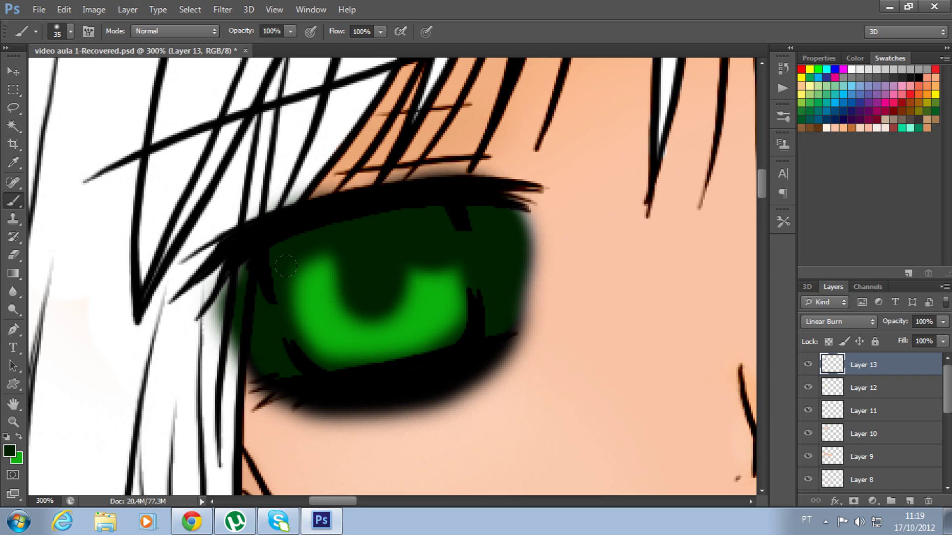
left_click_drag(244, 298, 458, 320)
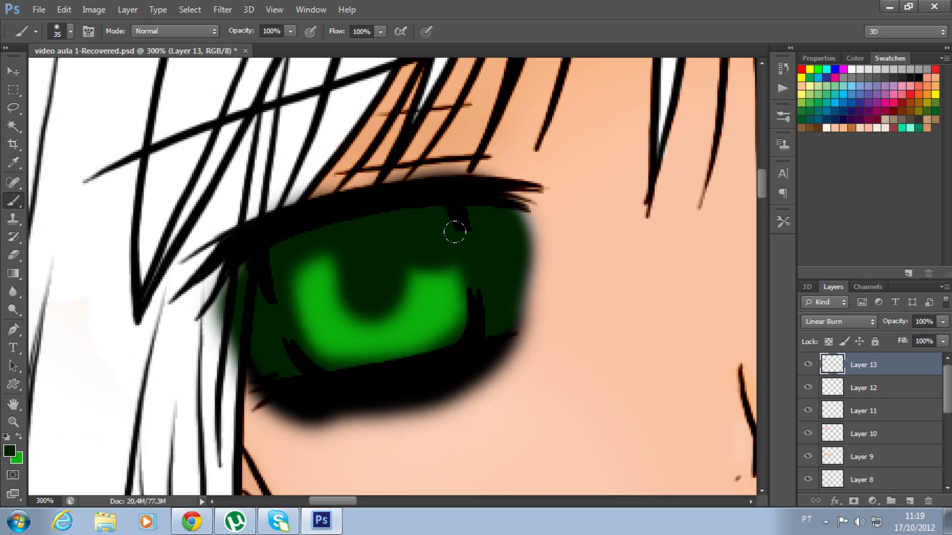
left_click_drag(484, 272, 427, 365)
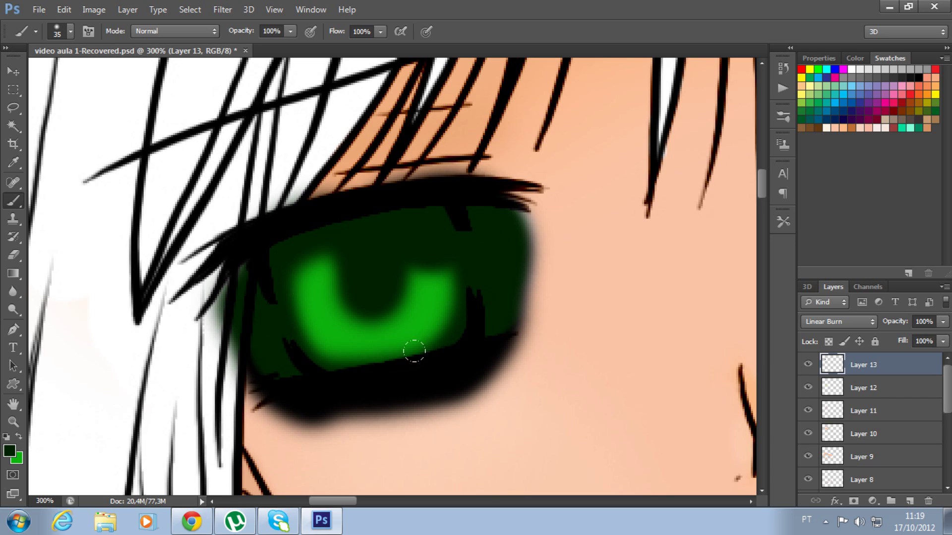
mouse_move(259, 323)
left_mouse_down()
mouse_move(257, 354)
mouse_move(287, 385)
left_mouse_up()
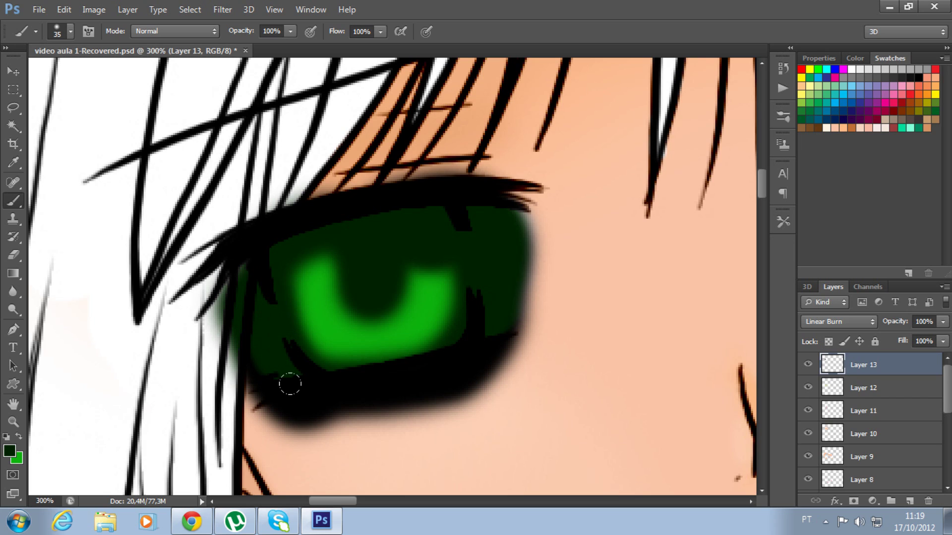
mouse_move(368, 383)
left_mouse_down()
mouse_move(391, 368)
mouse_move(424, 368)
left_mouse_up()
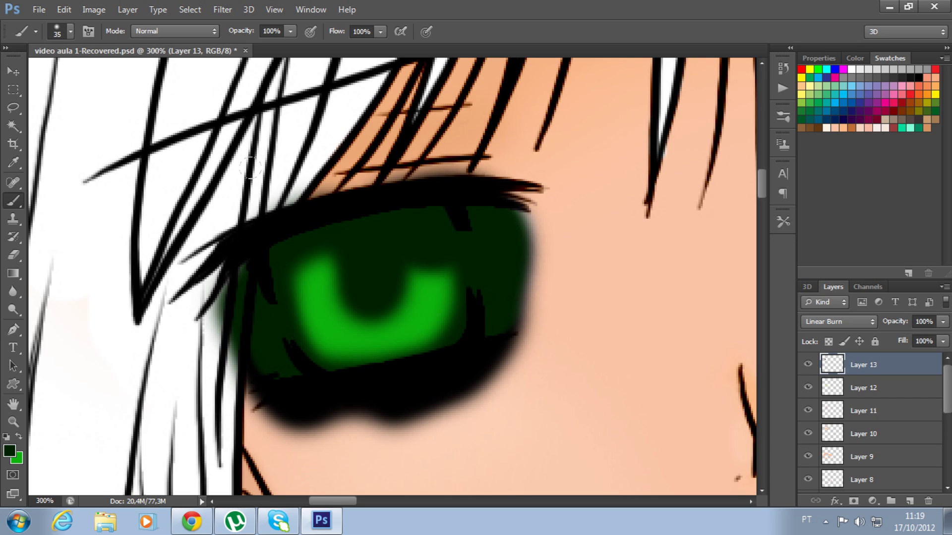
mouse_move(327, 240)
left_mouse_down()
mouse_move(244, 272)
mouse_move(335, 236)
left_mouse_up()
left_click_drag(245, 266, 251, 292)
left_click_drag(349, 266, 349, 219)
left_click_drag(441, 223, 465, 261)
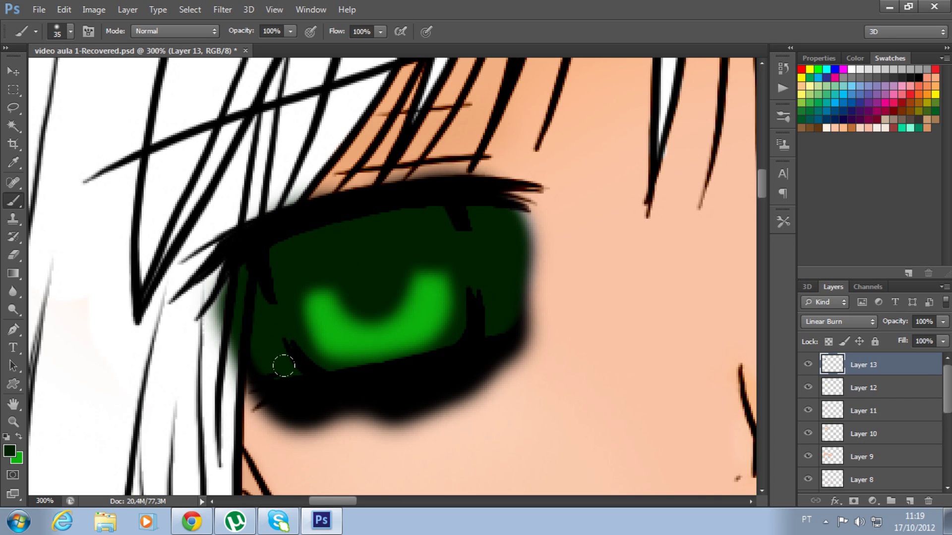
- Zoom back in on the green eye and swap so bright green is foreground
key("ctrl+minus")
key("ctrl+minus")
key("ctrl+minus")
key("ctrl+minus")
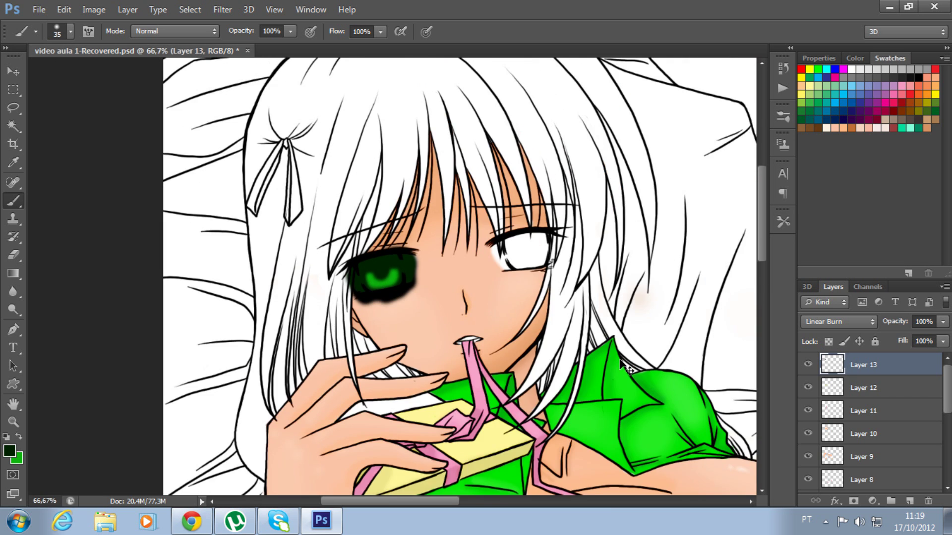
key("ctrl+plus")
key("ctrl+plus")
key("ctrl+plus")
key("ctrl+plus")
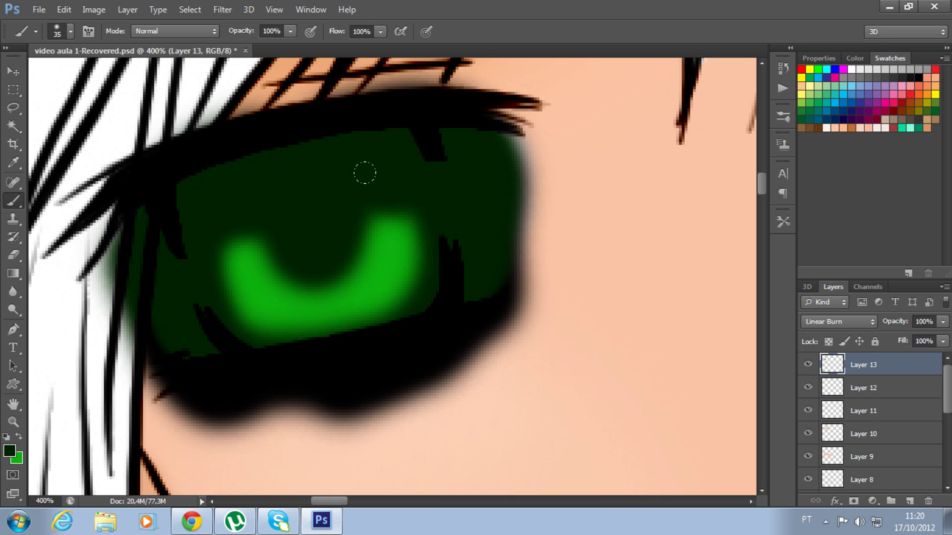
left_click(19, 436)
- Lower brush opacity to about 40%, adjust hardness, and dab a lighter round pupil
left_click(290, 32)
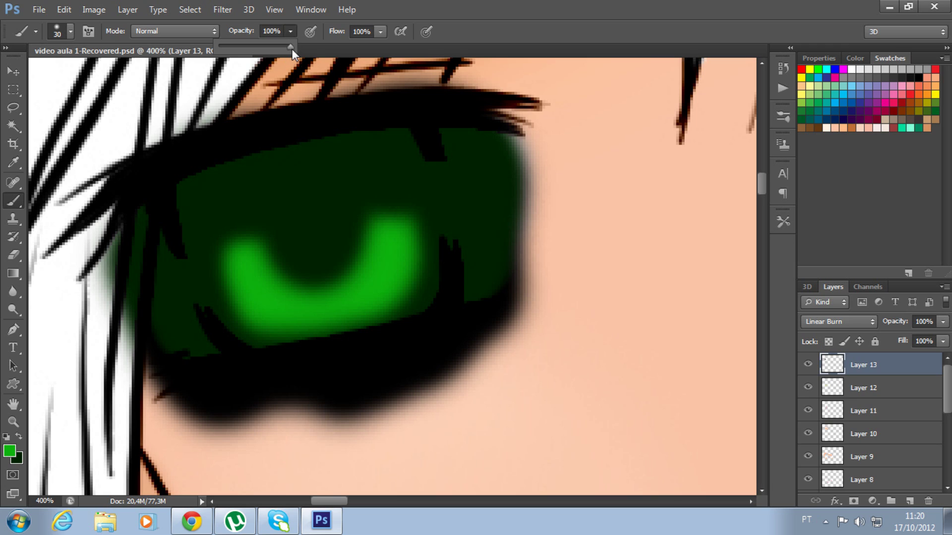
left_click_drag(258, 47, 248, 48)
left_click(310, 229)
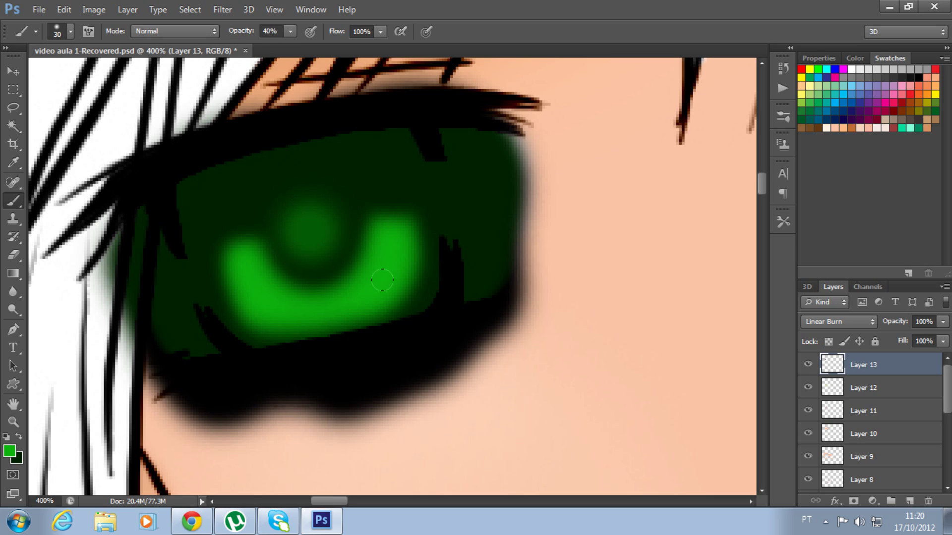
key("ctrl+z")
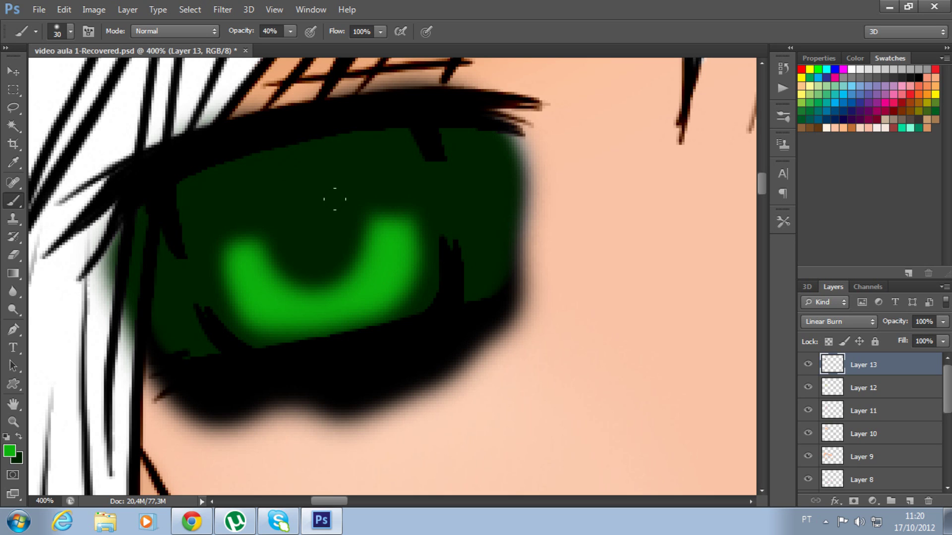
right_click(285, 214)
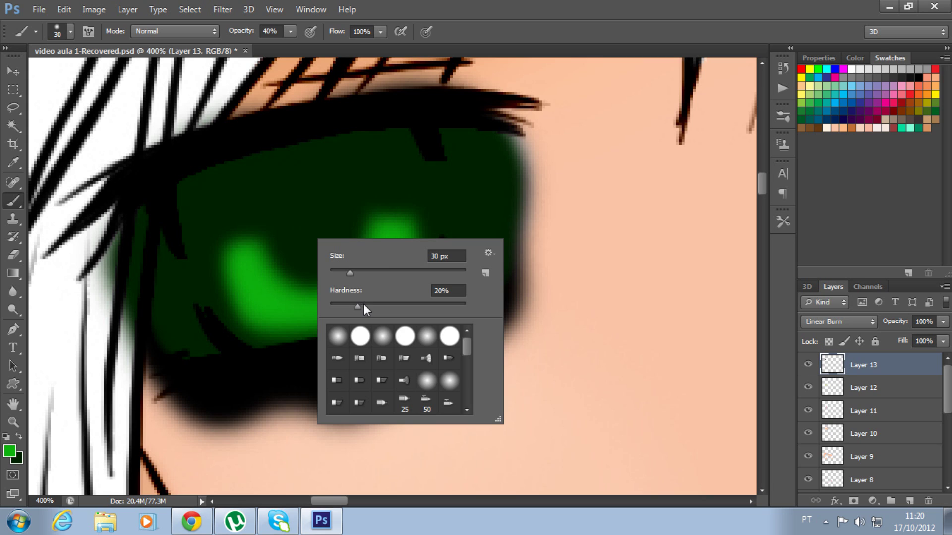
left_click_drag(355, 305, 376, 305)
left_click(599, 276)
key("ctrl+z")
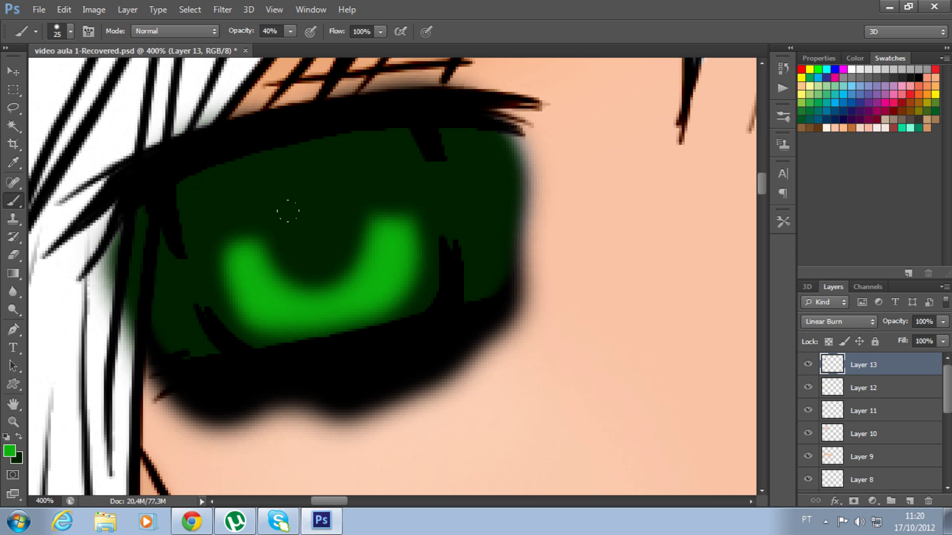
left_click(312, 232)
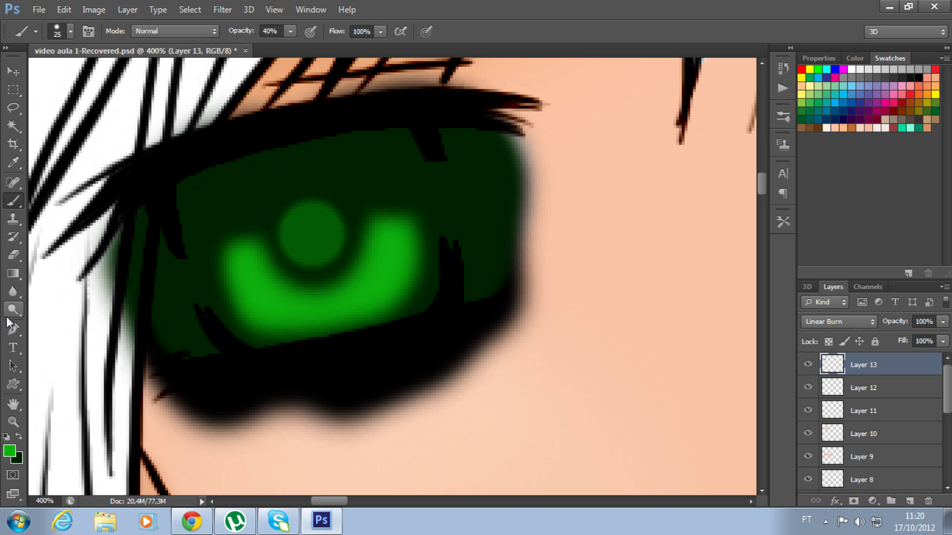
- Paint over the pupil circle in dark green, leaving a faint darker arc
left_click(18, 437)
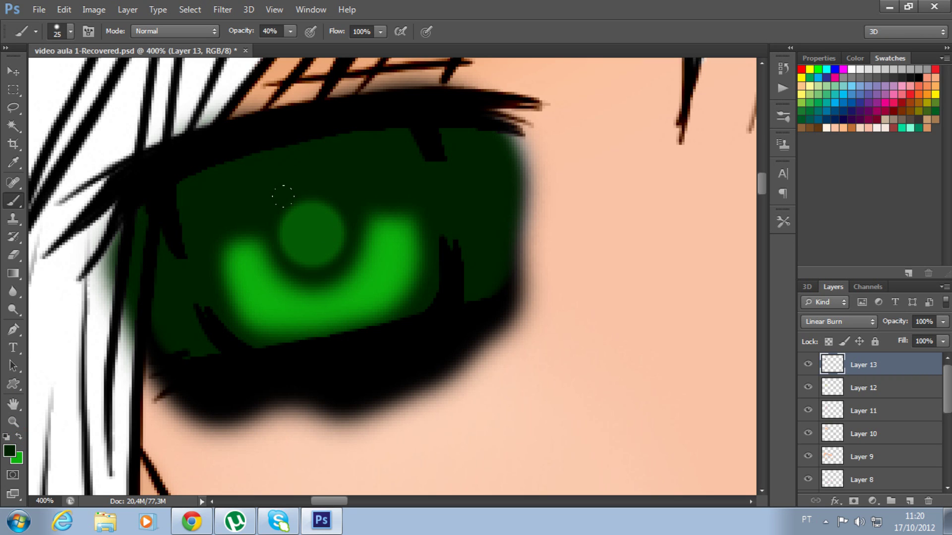
left_click(309, 224)
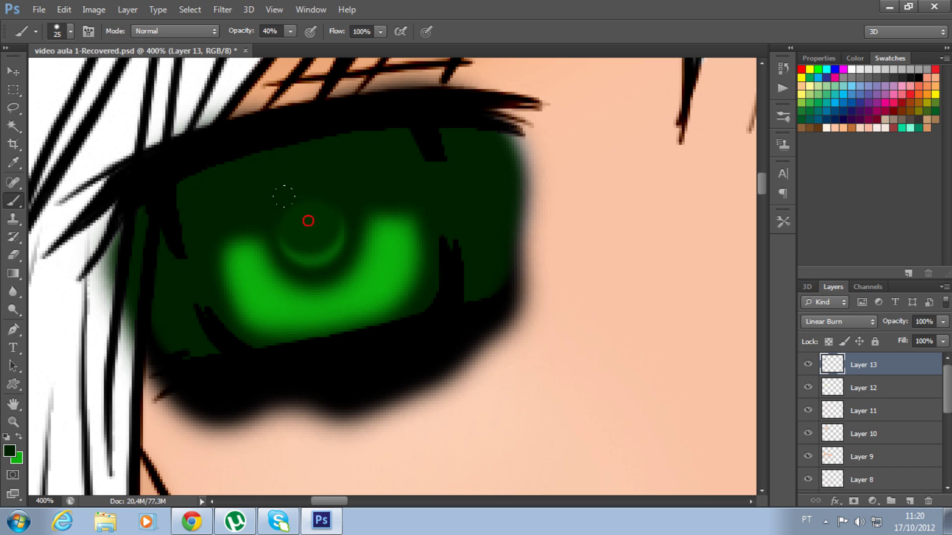
left_click(283, 196)
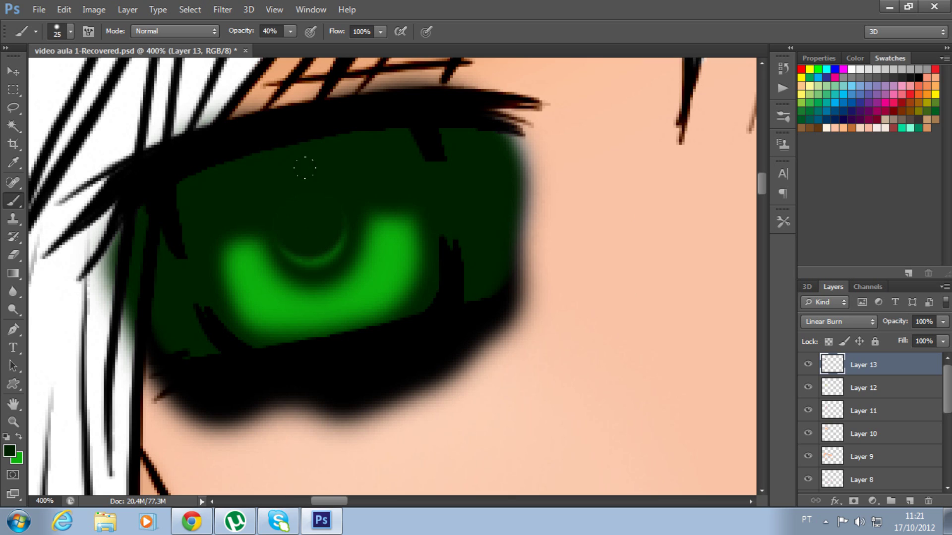
left_click(329, 195)
- Raise opacity to 100% and soften the dark pupil arc with the Blur Tool
key("ctrl+plus")
key("ctrl+plus")
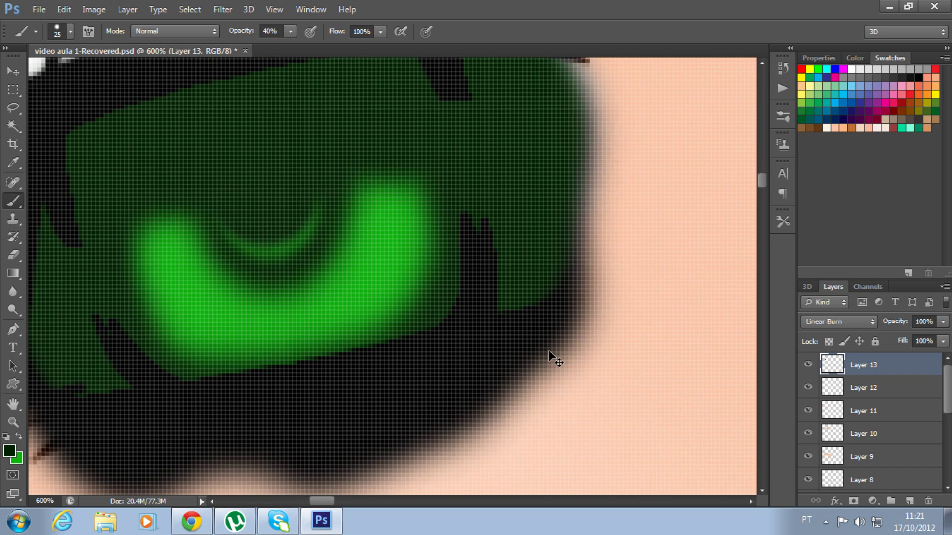
key("ctrl+minus")
key("ctrl+minus")
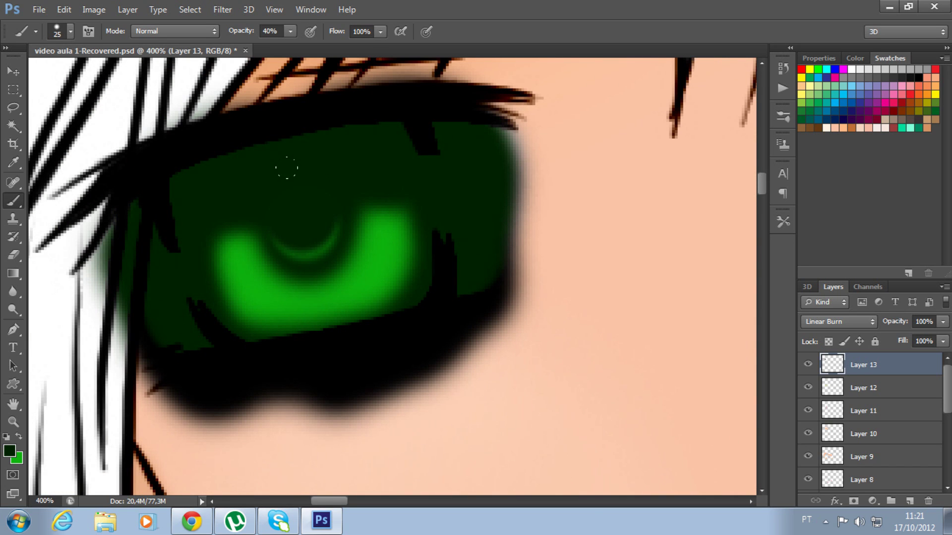
left_click_drag(290, 31, 367, 44)
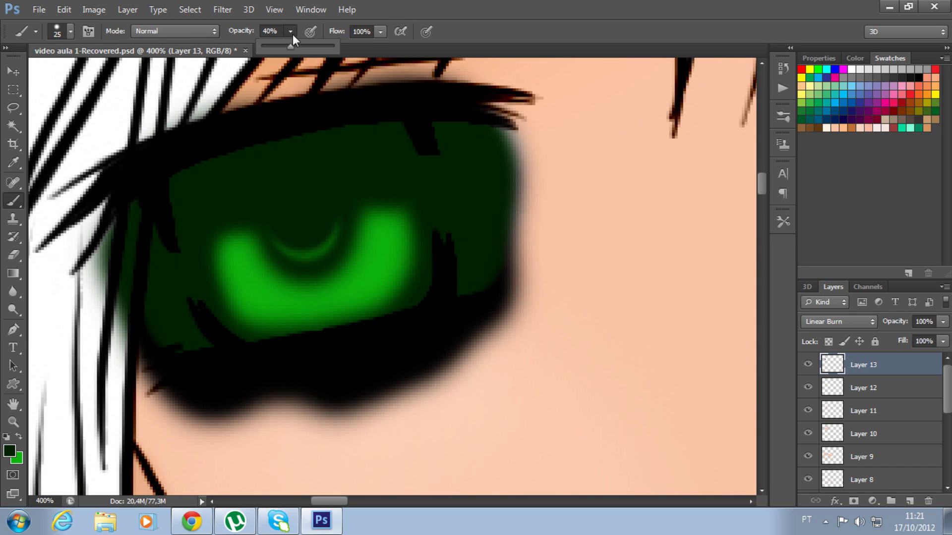
left_click(263, 155)
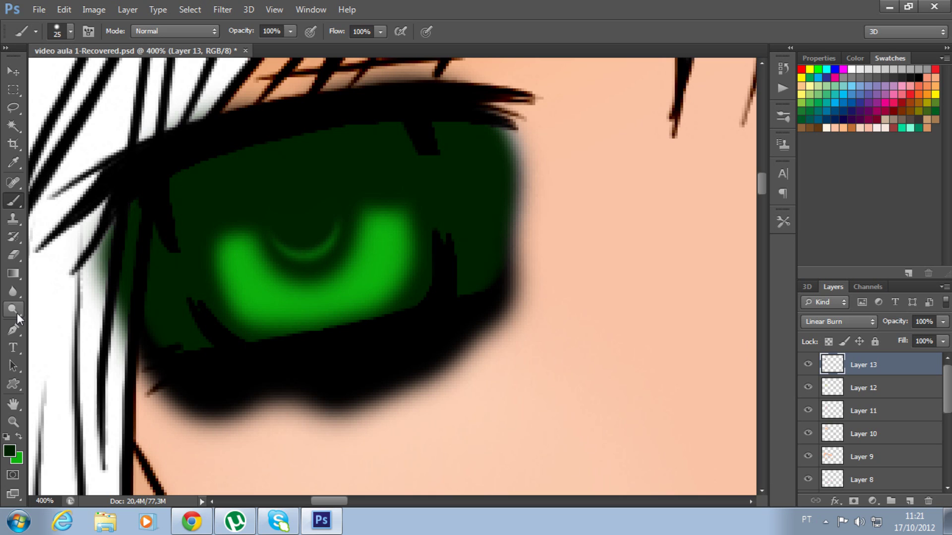
left_click(13, 291)
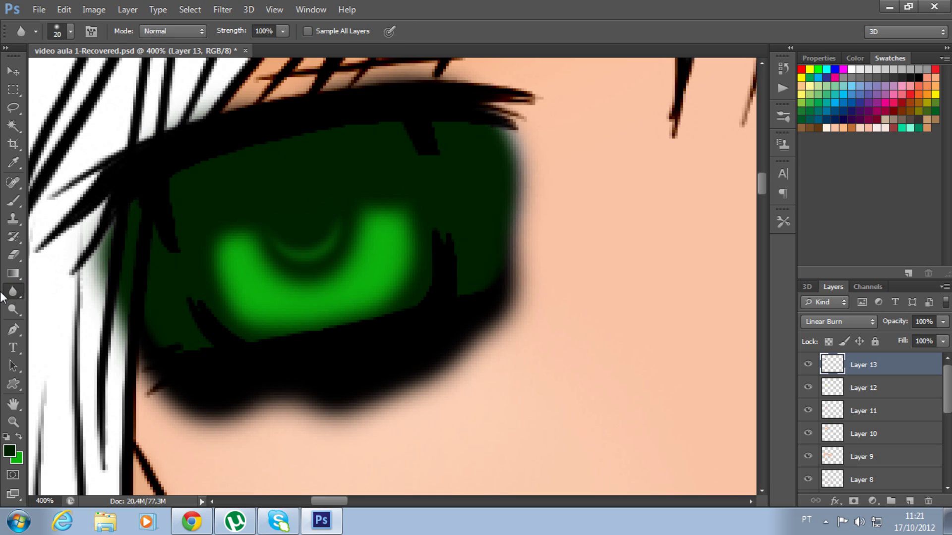
left_click_drag(329, 233, 327, 238)
left_click(11, 292)
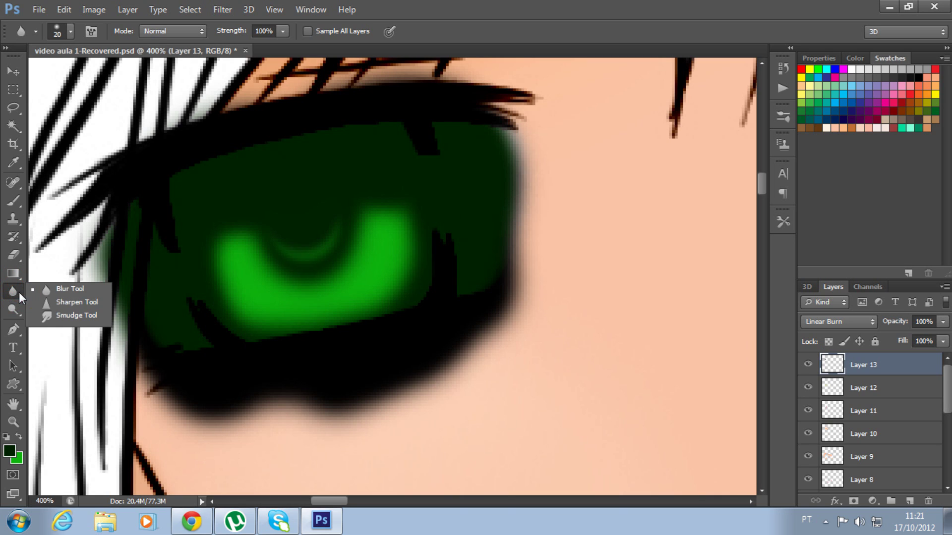
left_click(66, 290)
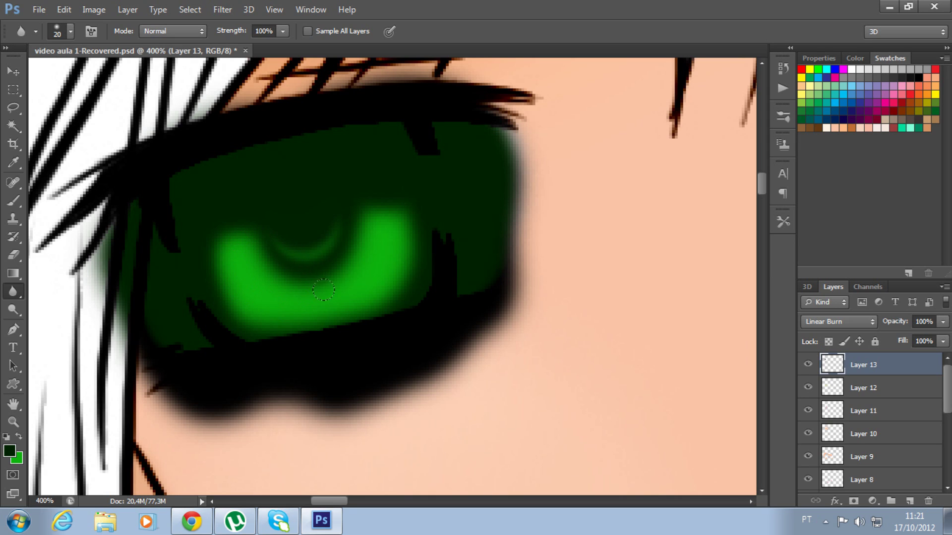
- Set white as the painting colour and a tiny Brush with 60% hardness
left_click(9, 455)
left_click_drag(445, 157, 419, 119)
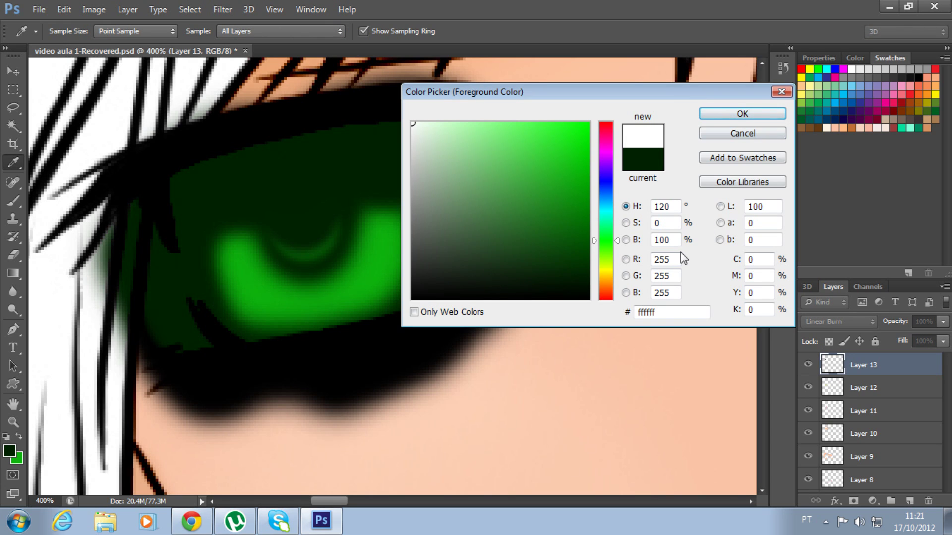
left_click(744, 114)
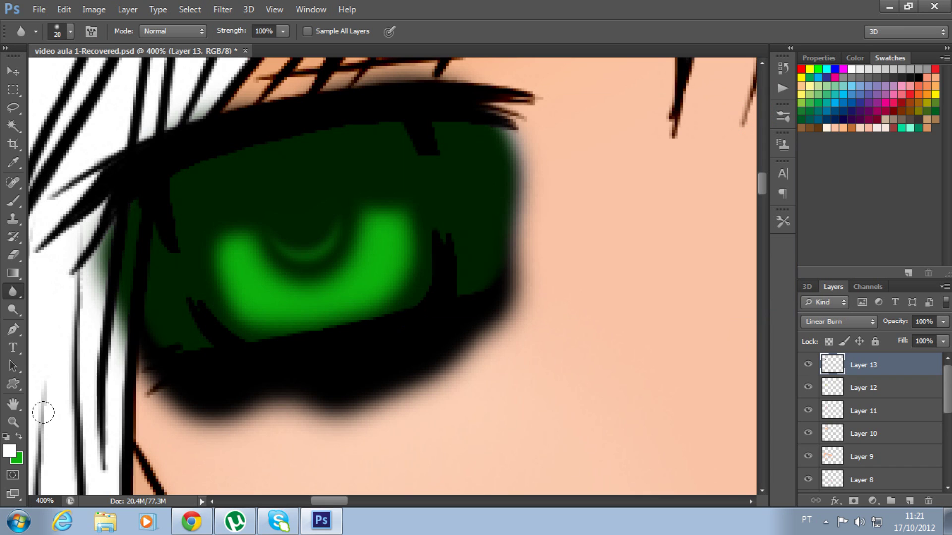
left_click(14, 200)
right_click(294, 273)
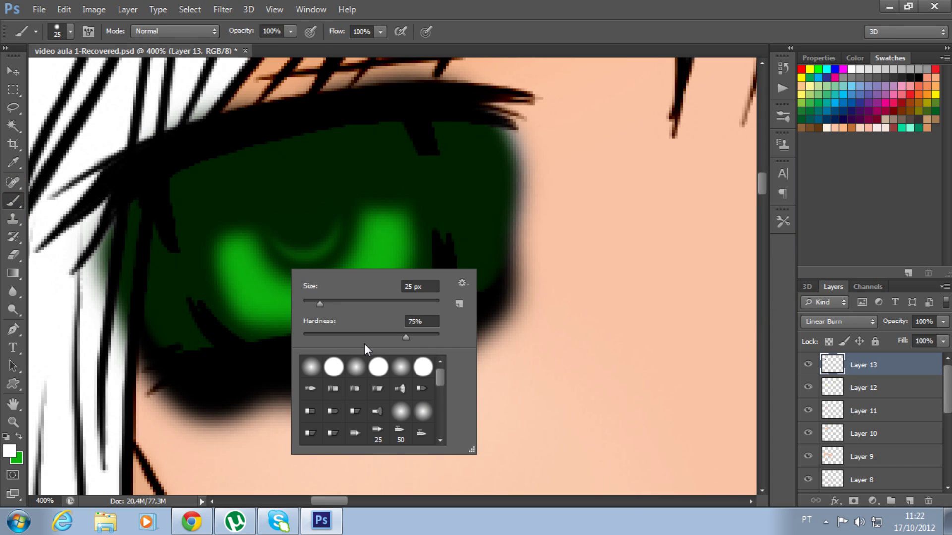
left_click_drag(322, 302, 304, 300)
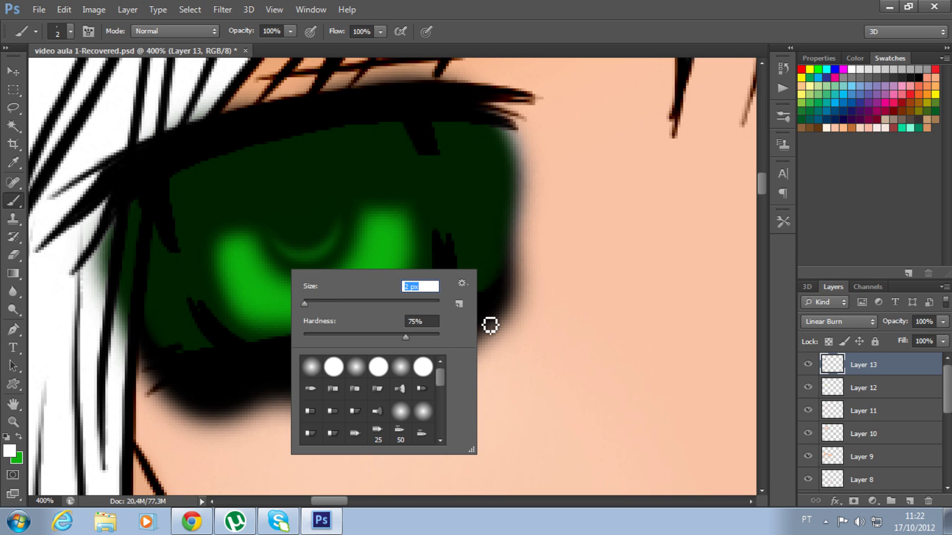
left_click(446, 248)
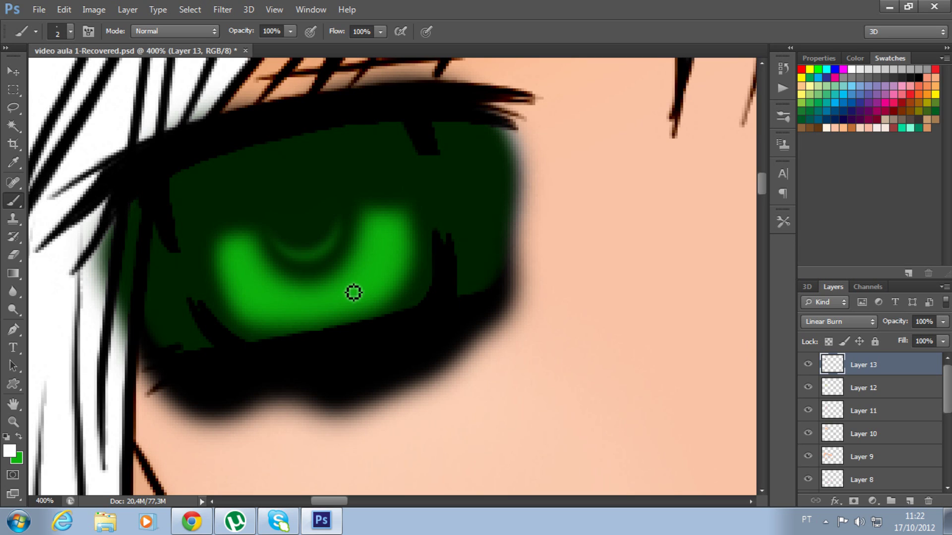
right_click(256, 281)
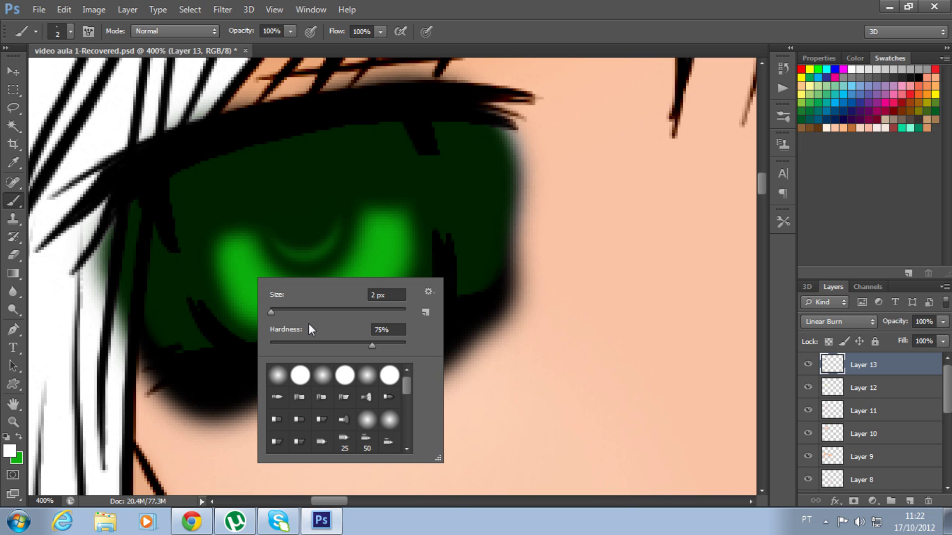
left_click(372, 346)
left_click(239, 272)
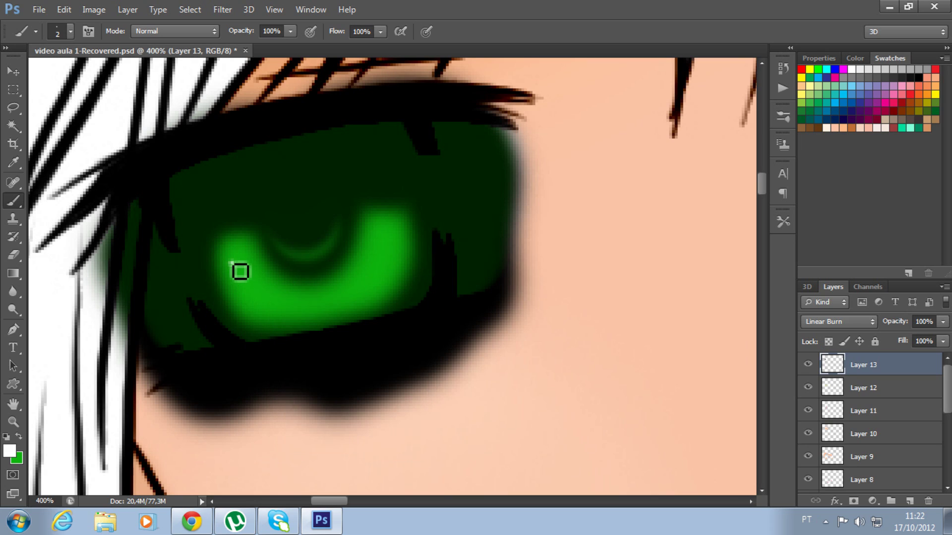
- At about 40% opacity, paint faint white radial streaks across the bright green crescent
left_click_drag(241, 272, 261, 258)
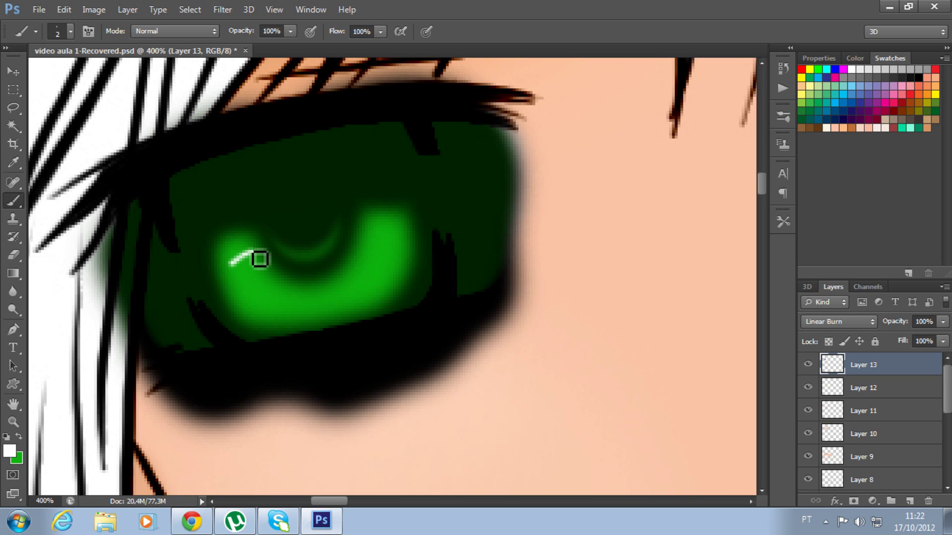
key("ctrl+z")
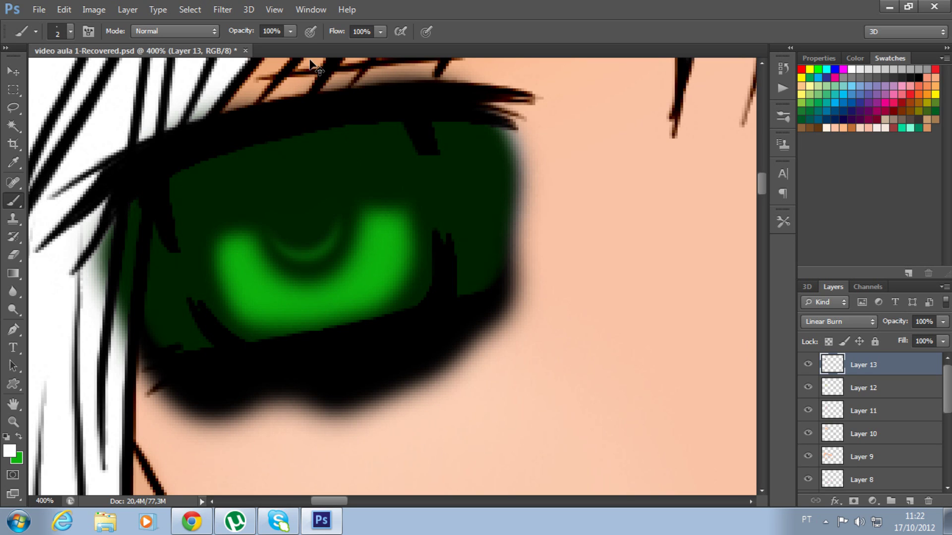
left_click(292, 30)
left_click_drag(291, 46, 248, 46)
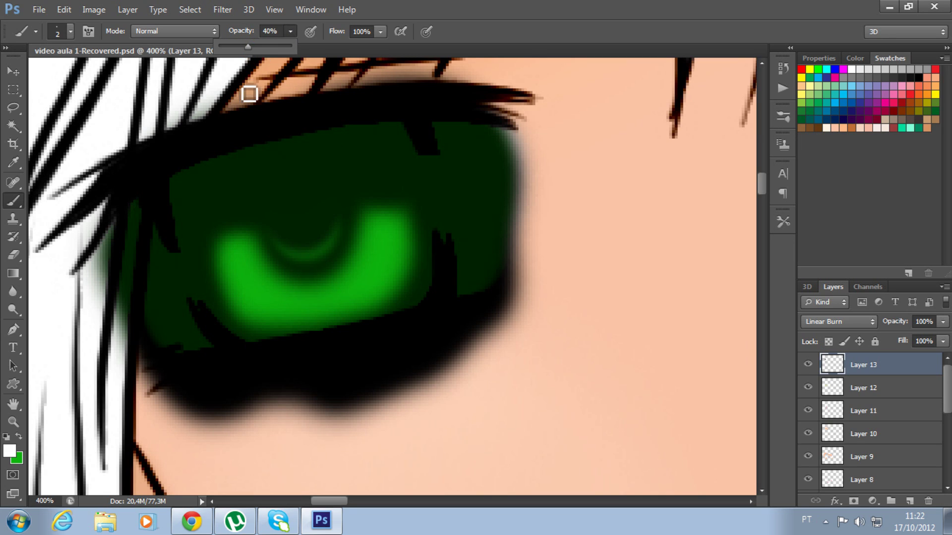
left_click(241, 275)
mouse_move(231, 268)
left_mouse_down()
mouse_move(252, 258)
mouse_move(260, 269)
left_mouse_up()
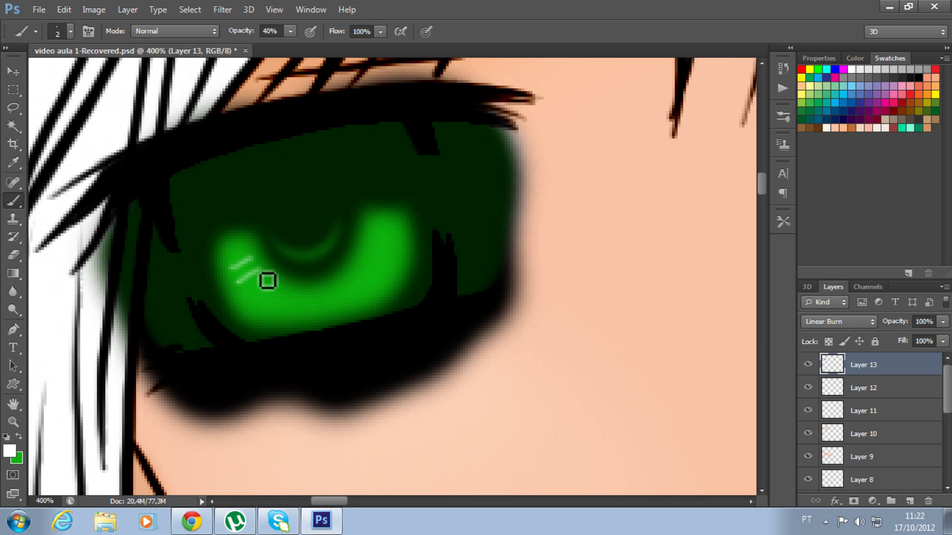
mouse_move(244, 300)
left_mouse_down()
mouse_move(273, 283)
mouse_move(289, 310)
mouse_move(325, 310)
mouse_move(366, 282)
left_mouse_up()
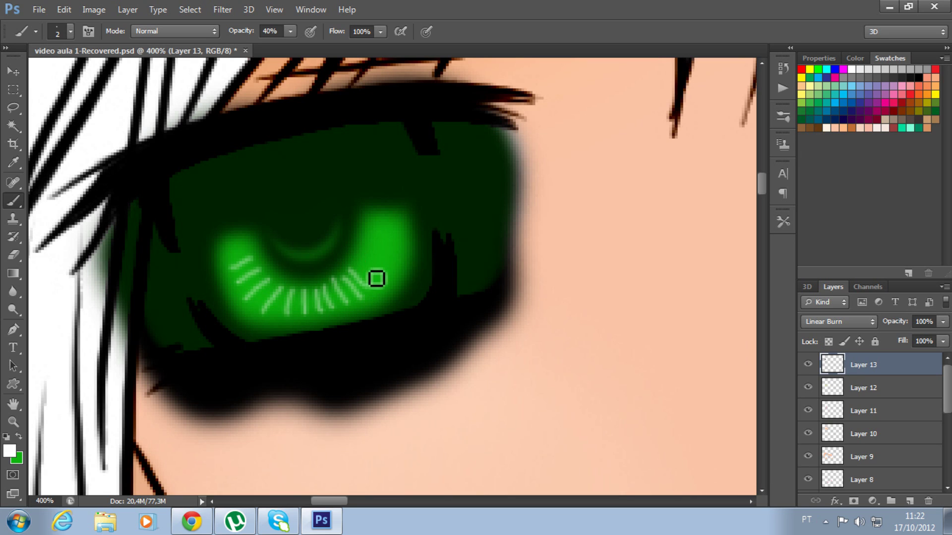
left_click_drag(367, 243, 370, 259)
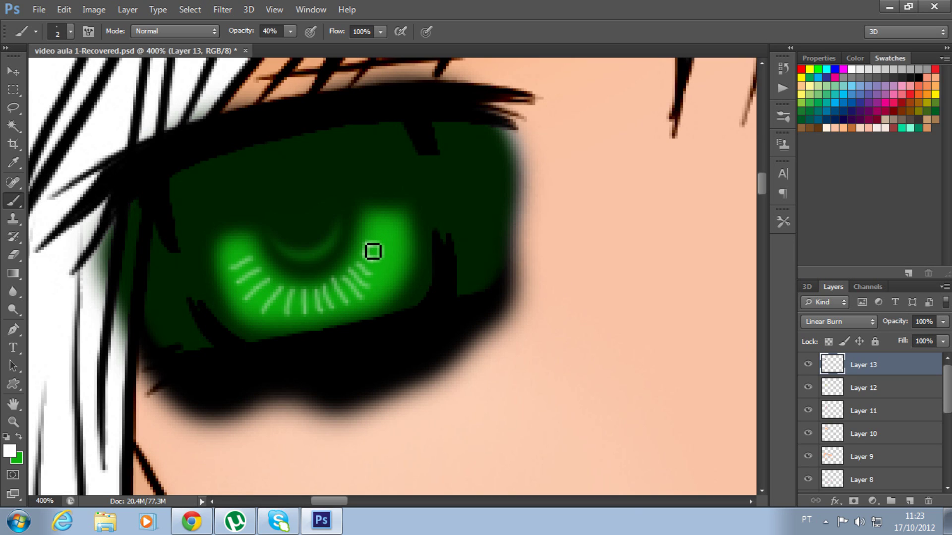
mouse_move(362, 242)
left_mouse_down()
mouse_move(371, 246)
mouse_move(354, 294)
mouse_move(328, 313)
mouse_move(302, 312)
mouse_move(302, 295)
mouse_move(288, 312)
mouse_move(281, 283)
mouse_move(256, 266)
mouse_move(261, 260)
left_mouse_up()
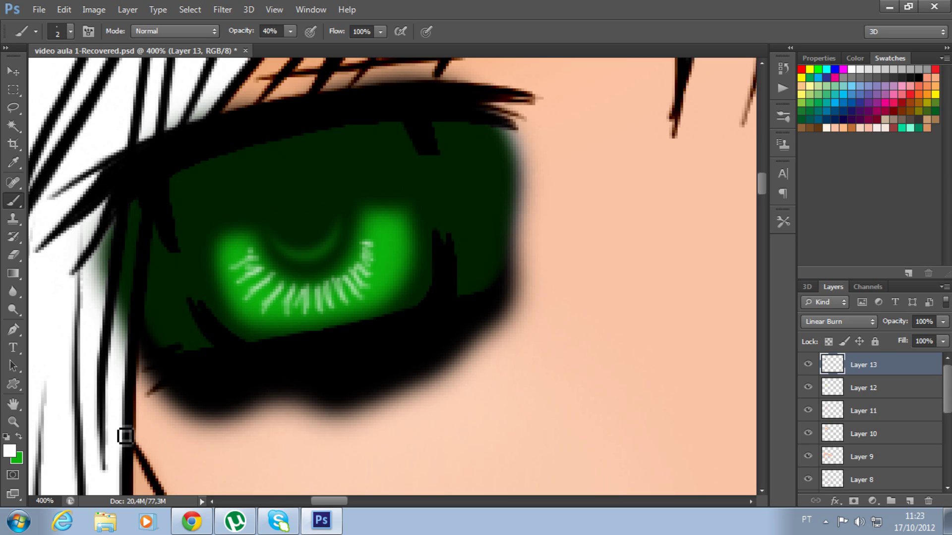
- Paint first light streaks along the lower iris arc with an 8 px brush, undoing a stray dot
key("bracketright")
key("bracketright")
key("bracketright")
right_click(243, 268)
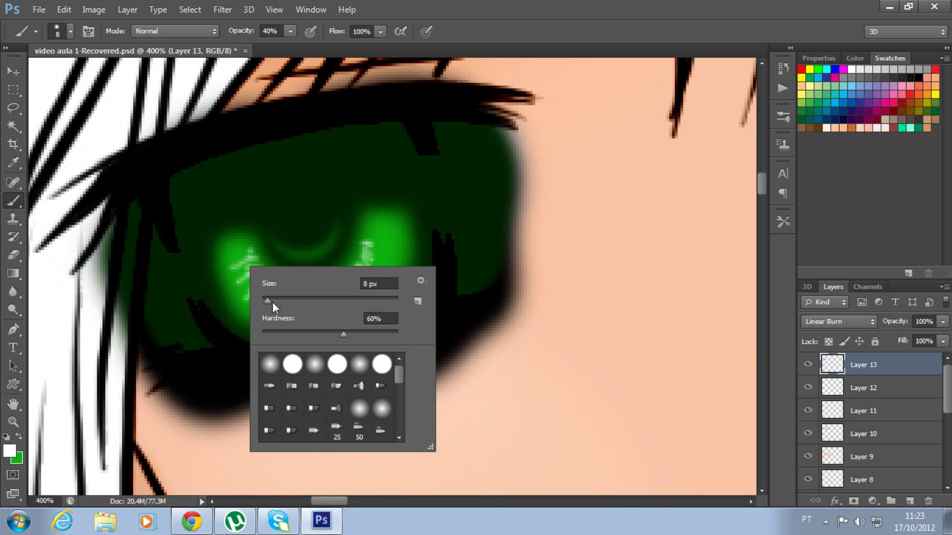
left_click(332, 157)
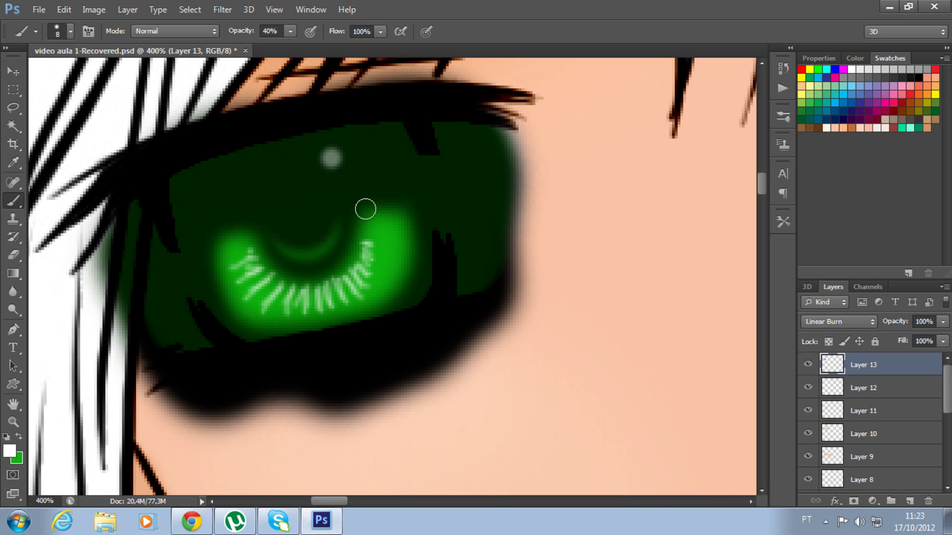
key("ctrl+z")
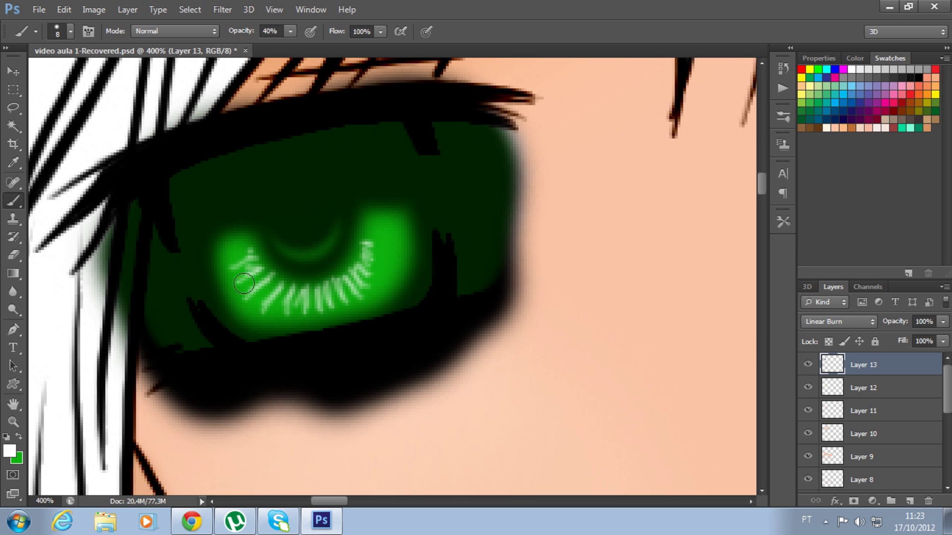
mouse_move(242, 256)
left_mouse_down()
mouse_move(270, 292)
mouse_move(313, 301)
left_mouse_up()
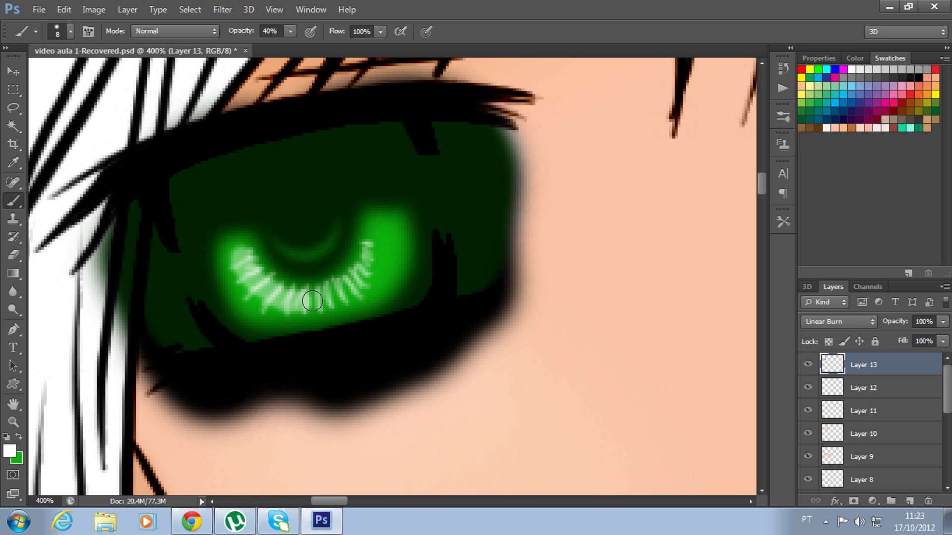
- Soften the brush to 30% hardness and repaint a soft glow along the lower iris arc
right_click(393, 298)
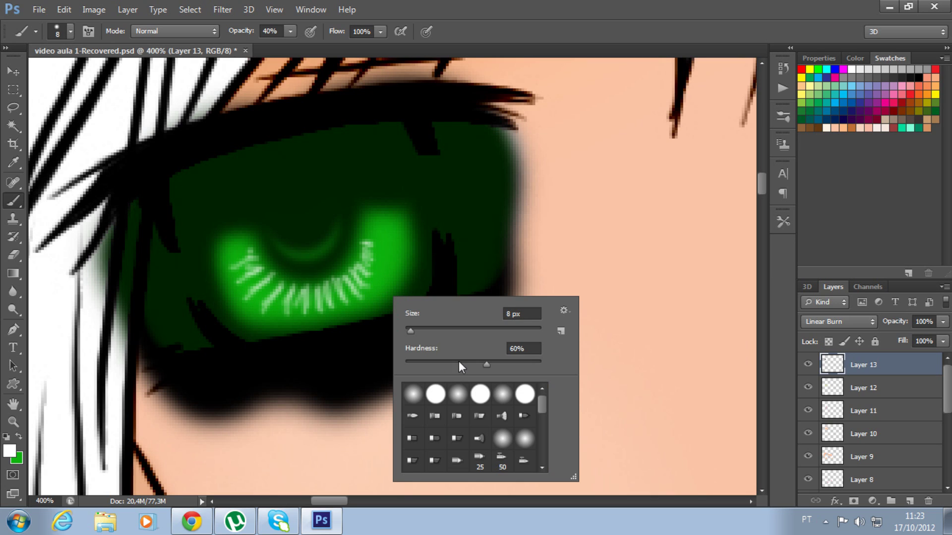
left_click_drag(485, 363, 447, 365)
mouse_move(242, 256)
left_mouse_down()
mouse_move(273, 295)
mouse_move(307, 303)
mouse_move(359, 270)
mouse_move(381, 237)
left_mouse_up()
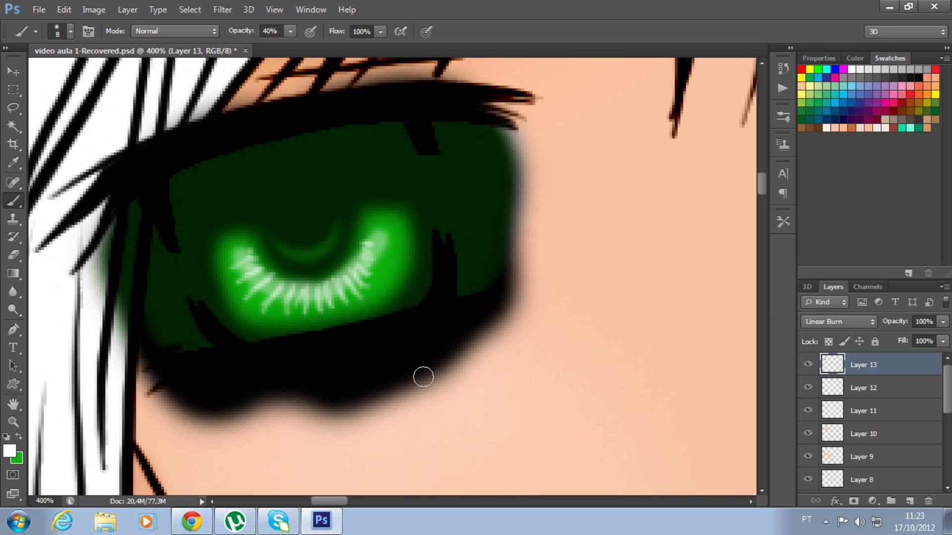
key("ctrl+z")
mouse_move(242, 251)
left_mouse_down()
mouse_move(262, 278)
mouse_move(312, 305)
mouse_move(361, 279)
mouse_move(382, 228)
left_mouse_up()
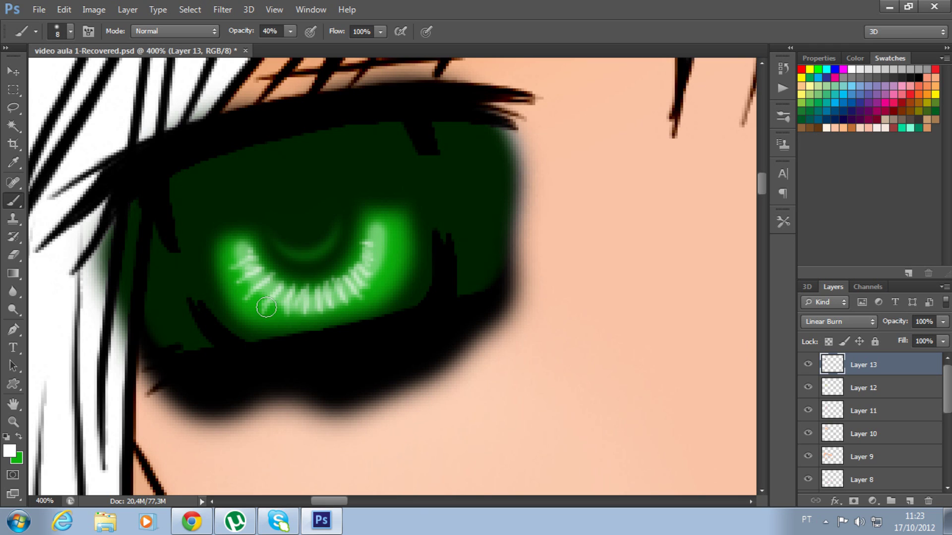
key("ctrl+z")
mouse_move(243, 251)
left_mouse_down()
mouse_move(302, 309)
mouse_move(366, 268)
mouse_move(381, 229)
left_mouse_up()
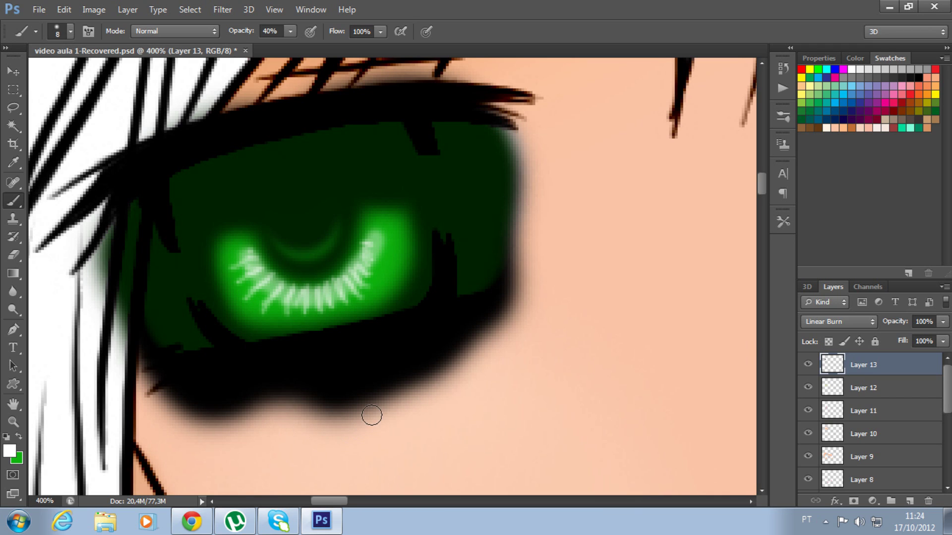
key("ctrl+minus")
key("ctrl+minus")
key("ctrl+minus")
key("ctrl+minus")
key("ctrl+minus")
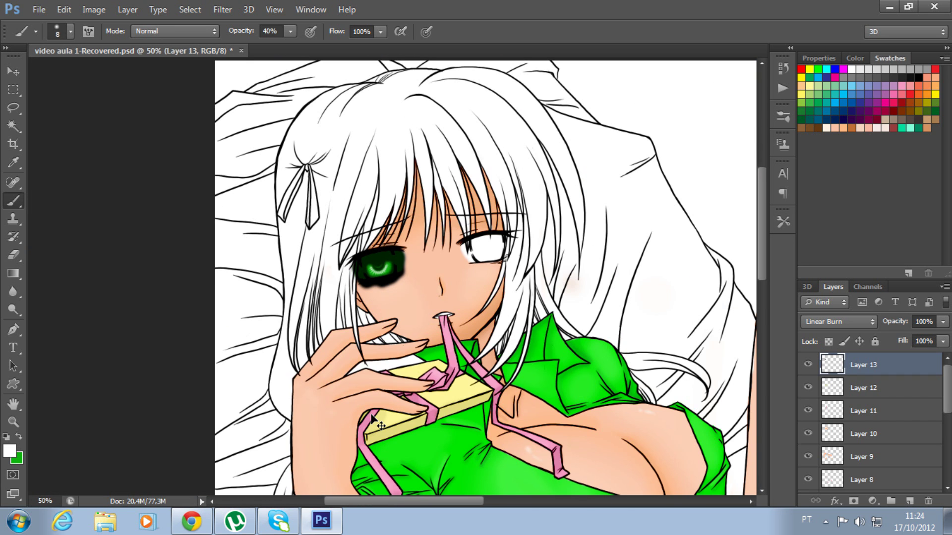
key("ctrl+minus")
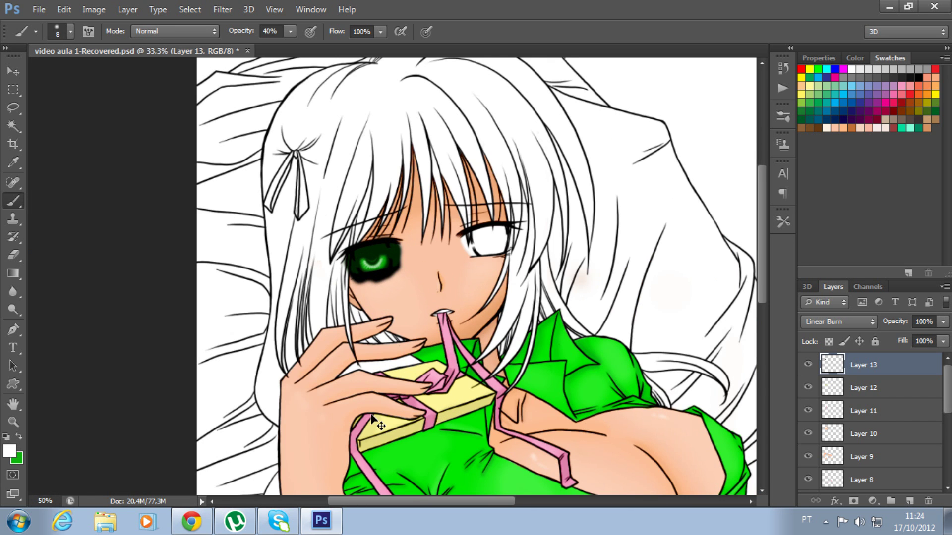
- Blur the white streaks along the lower iris arc and soften the dark upper-left eye corner
key("ctrl+plus")
key("ctrl+plus")
key("ctrl+plus")
key("ctrl+plus")
key("ctrl+plus")
left_click_drag(277, 203, 325, 287)
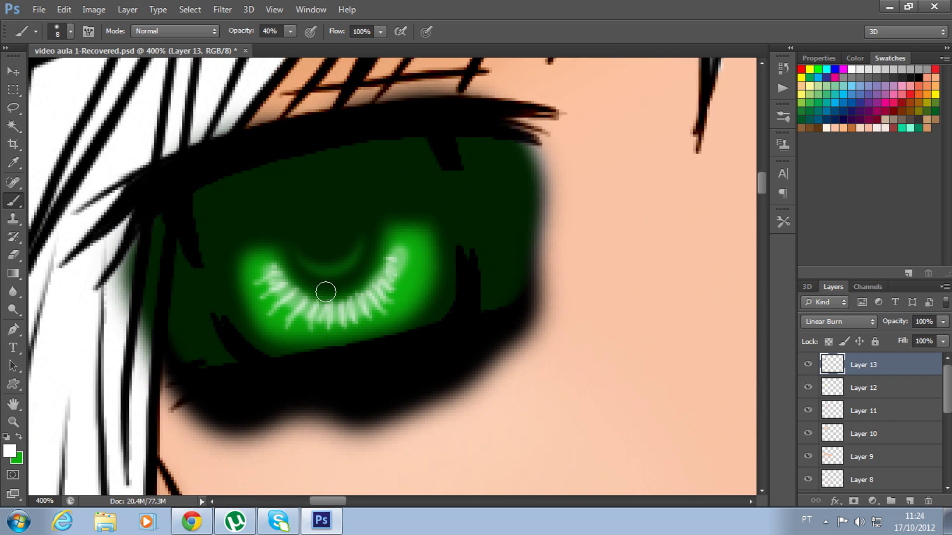
left_click(12, 292)
left_click_drag(256, 269, 388, 269)
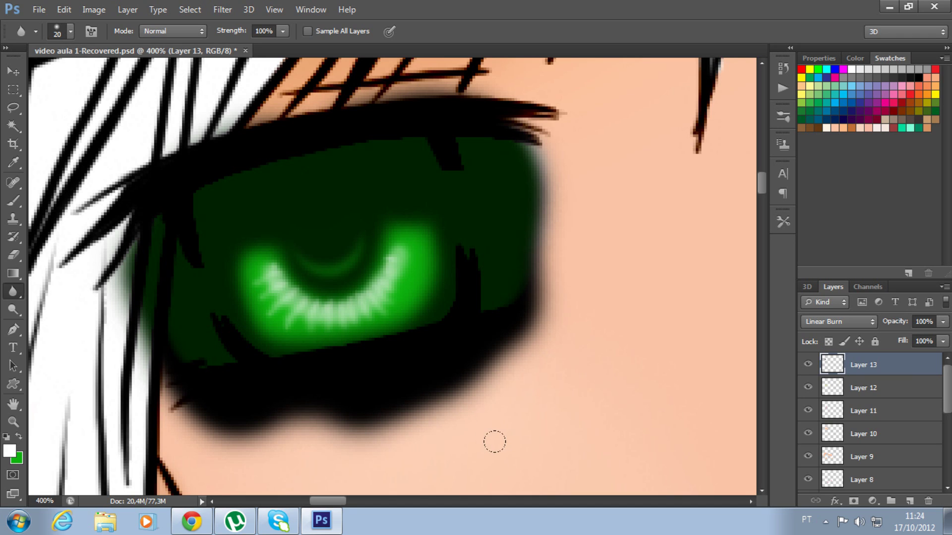
left_click_drag(189, 199, 195, 191)
left_click(15, 201)
- Set white as the painting colour with a slightly harder brush at 100% opacity
left_click(9, 455)
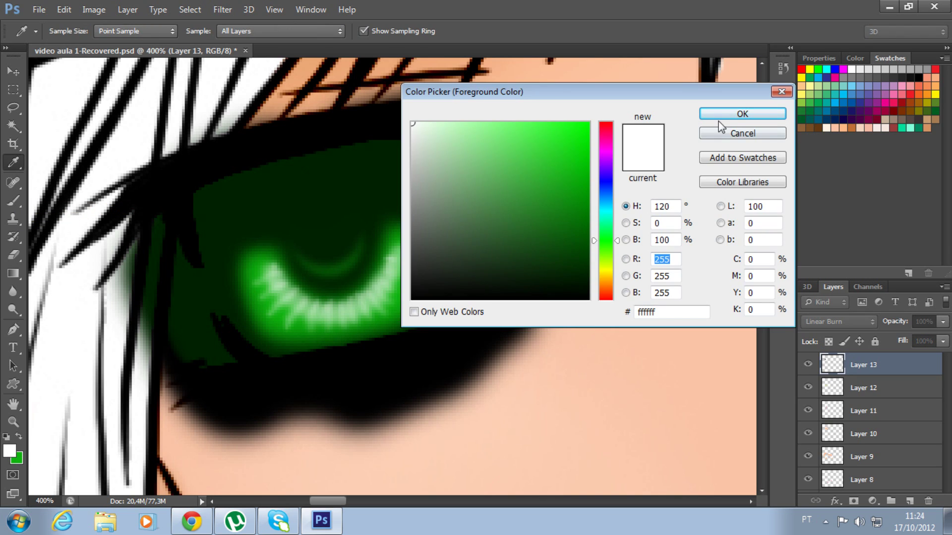
left_click(732, 112)
right_click(325, 176)
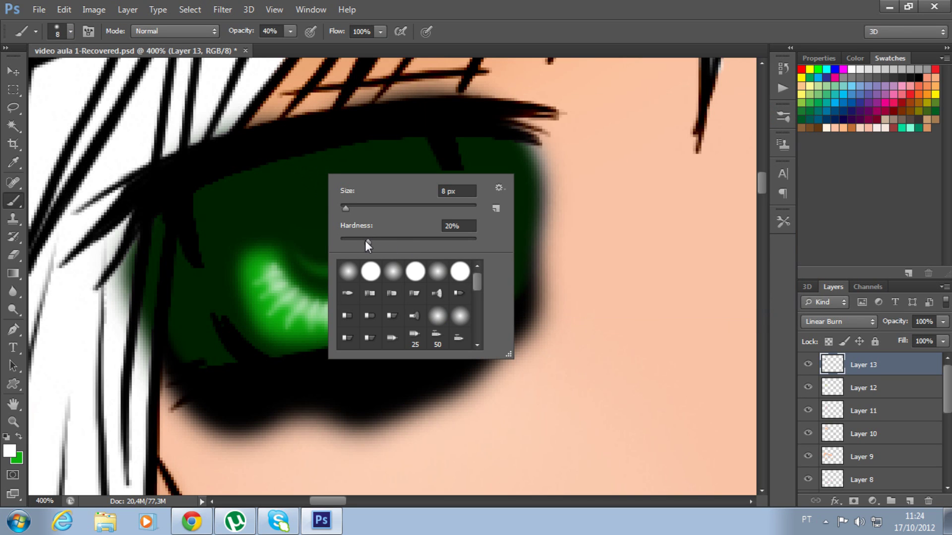
left_click_drag(366, 242, 371, 243)
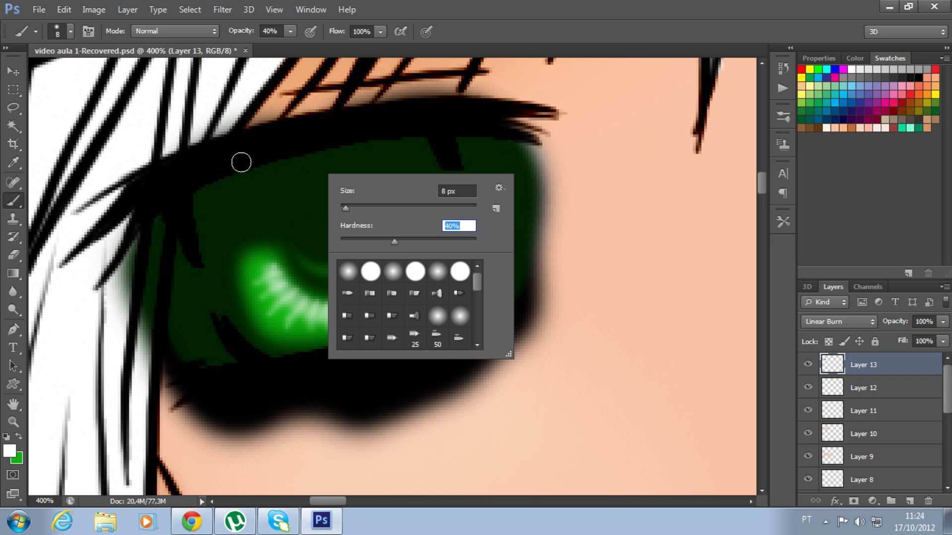
left_click(269, 197)
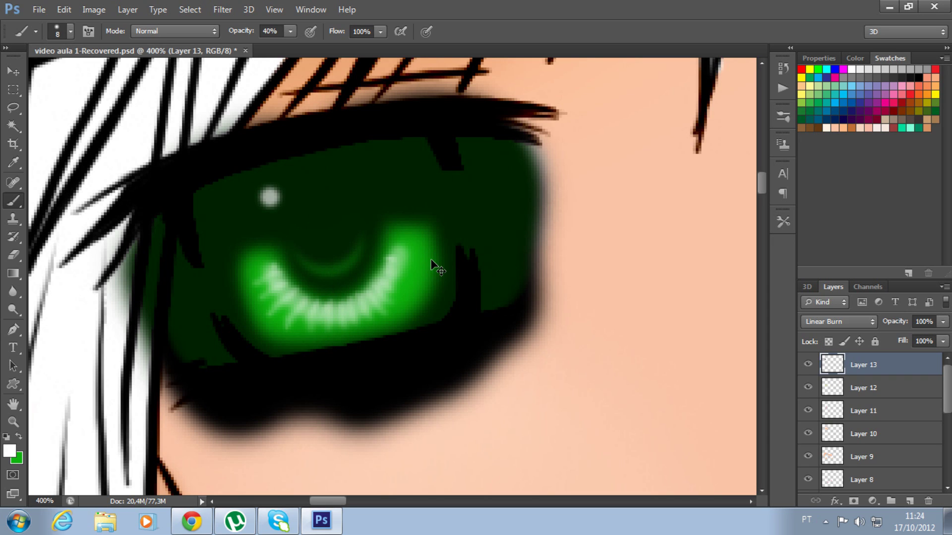
key("ctrl+z")
left_click(290, 30)
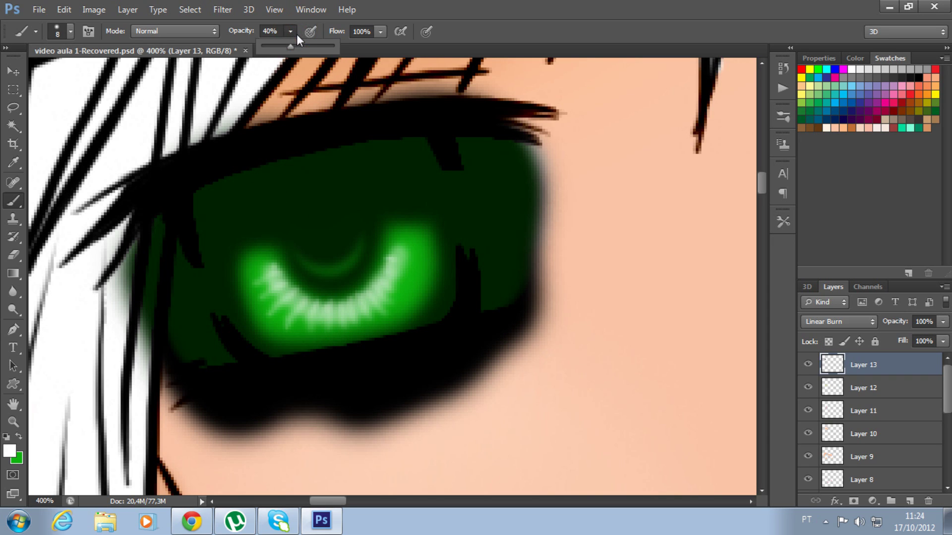
left_click_drag(291, 45, 333, 46)
- Dab a large 25 px white catchlight at the upper-left iris and a small 4 px dot
key("bracketright")
key("bracketright")
key("bracketright")
key("bracketright")
key("bracketright")
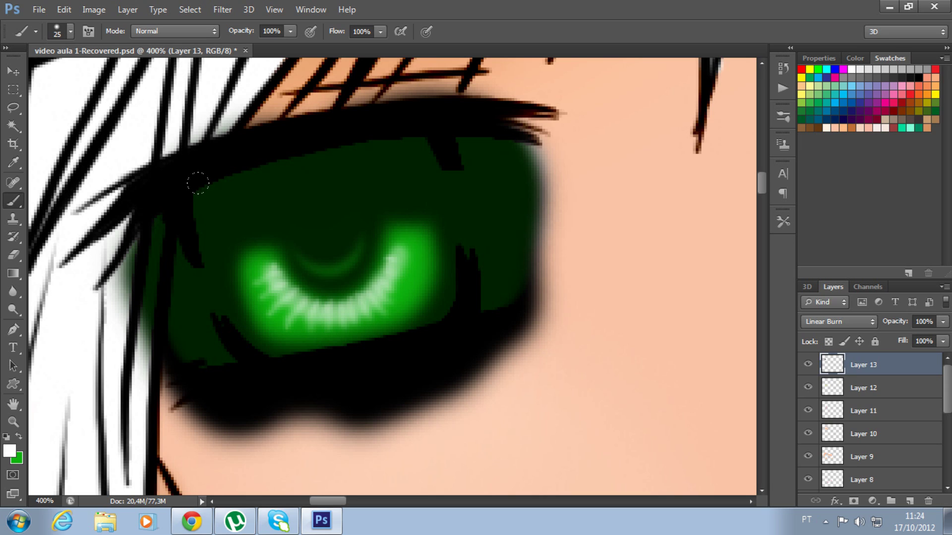
left_click(197, 183)
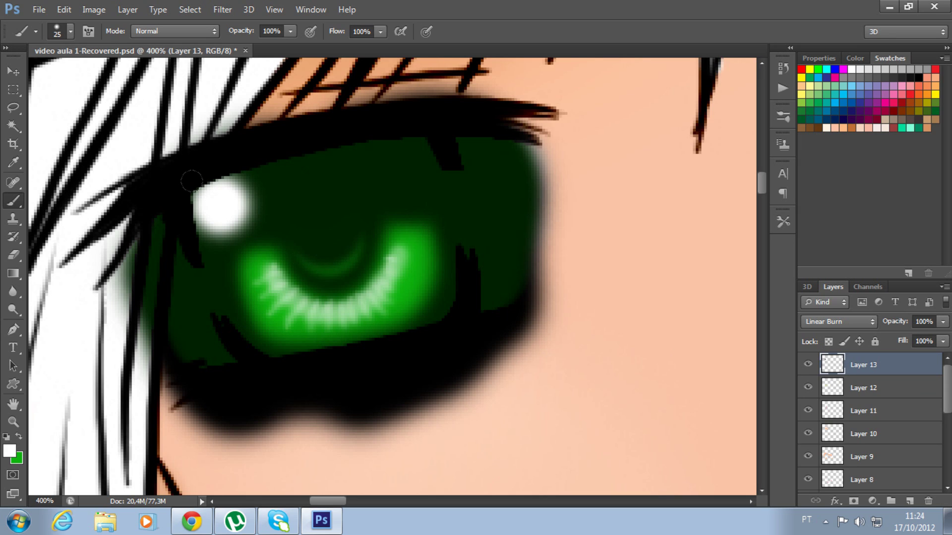
left_click(191, 178)
key("bracketleft")
key("bracketleft")
key("bracketleft")
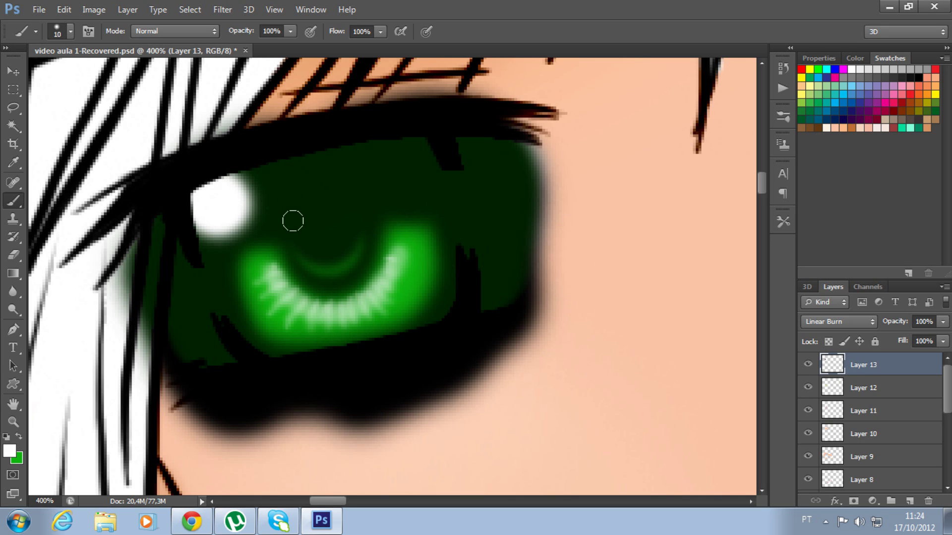
key("bracketleft")
key("bracketleft")
key("bracketleft")
key("bracketleft")
key("bracketleft")
key("bracketleft")
key("bracketright")
key("bracketright")
key("bracketright")
left_click(274, 222)
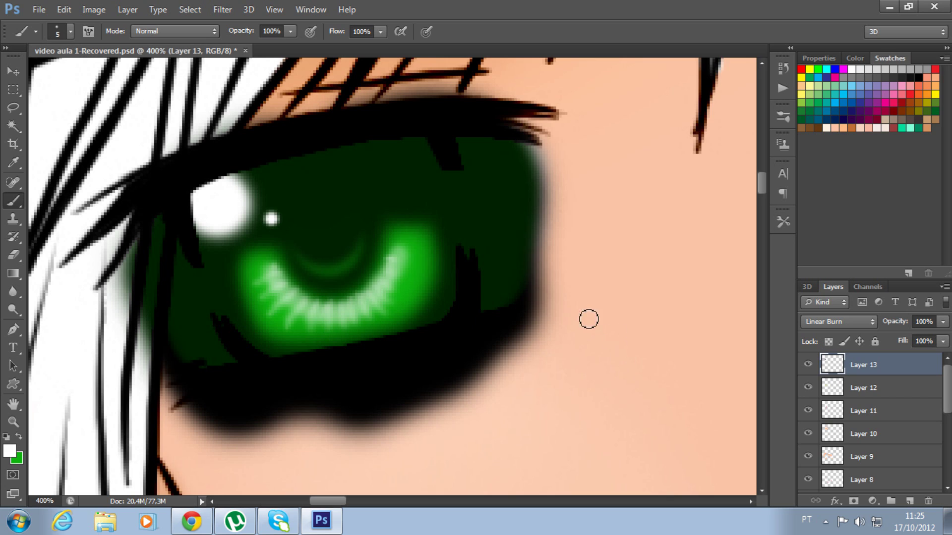
- Add a 10 px white catchlight on the iris's right side
key("bracketright")
key("bracketright")
key("bracketright")
key("bracketright")
key("bracketright")
key("bracketleft")
left_click(433, 279)
key("bracketleft")
key("bracketleft")
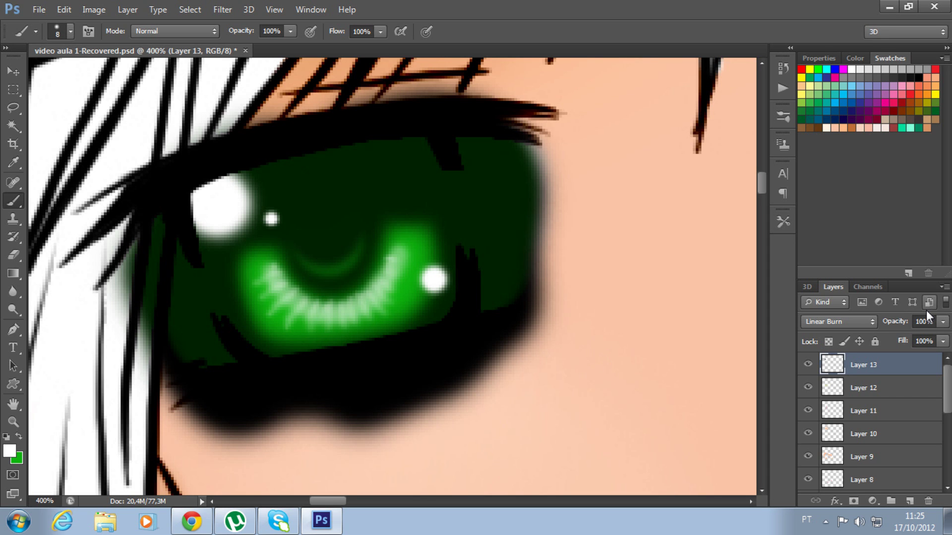
key("ctrl+minus")
key("ctrl+minus")
key("ctrl+minus")
key("ctrl+plus")
key("ctrl+plus")
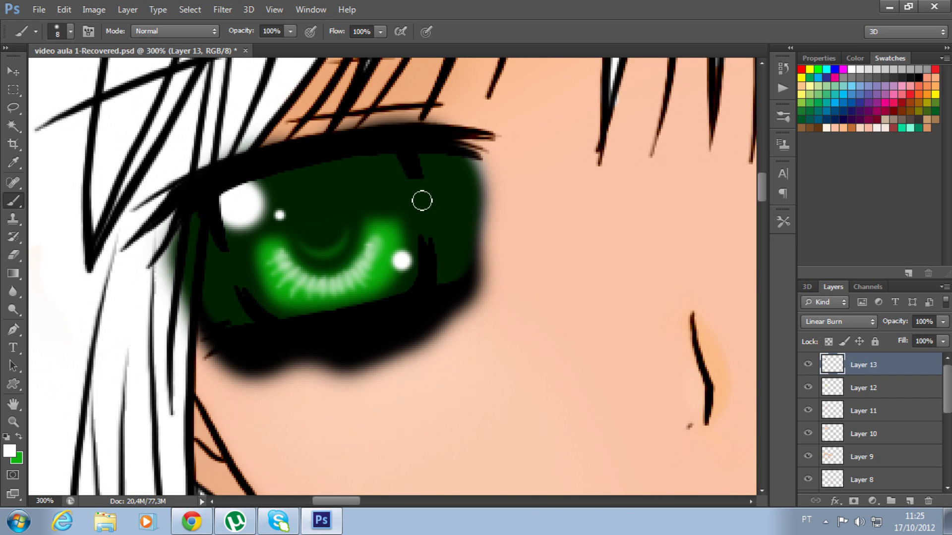
key("ctrl+1")
- Blur the green iris's right and lower-left edges into the eye
key("e")
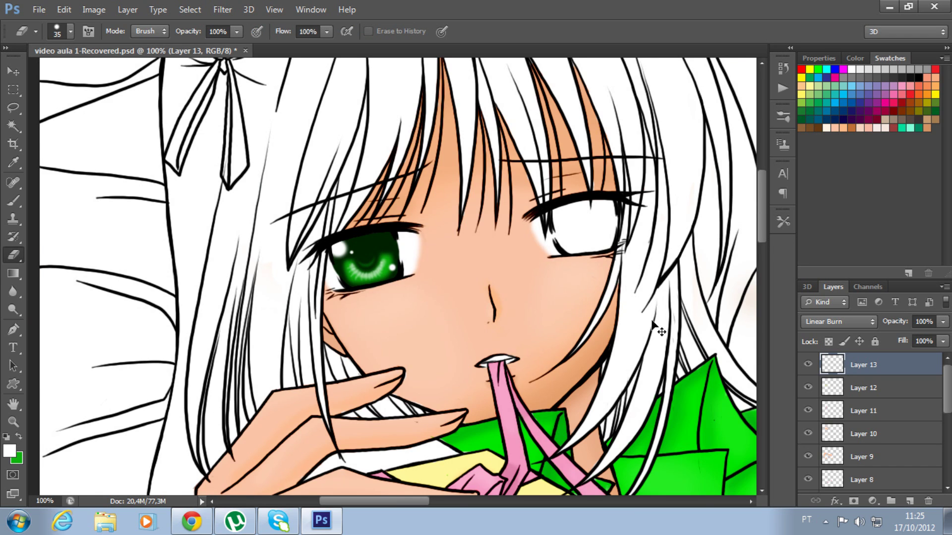
key("ctrl+plus")
key("ctrl+plus")
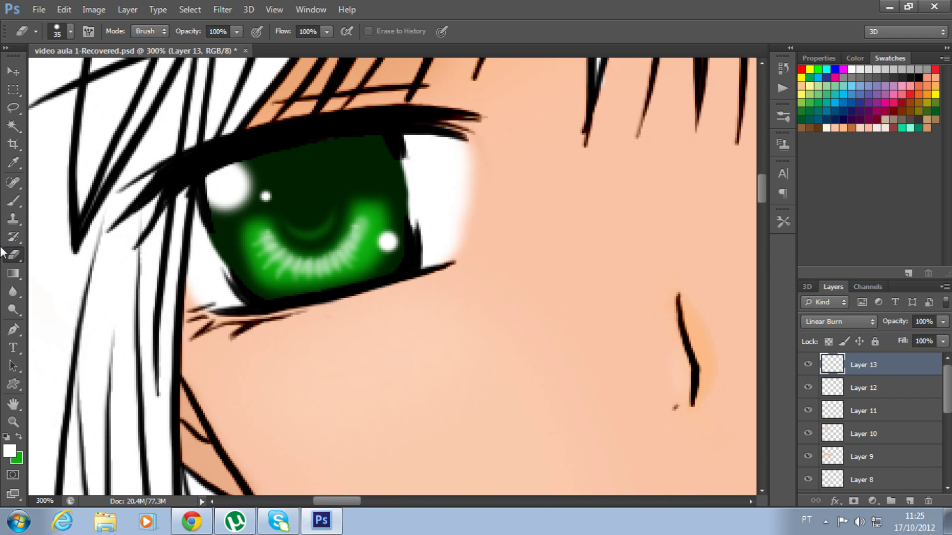
left_click(12, 293)
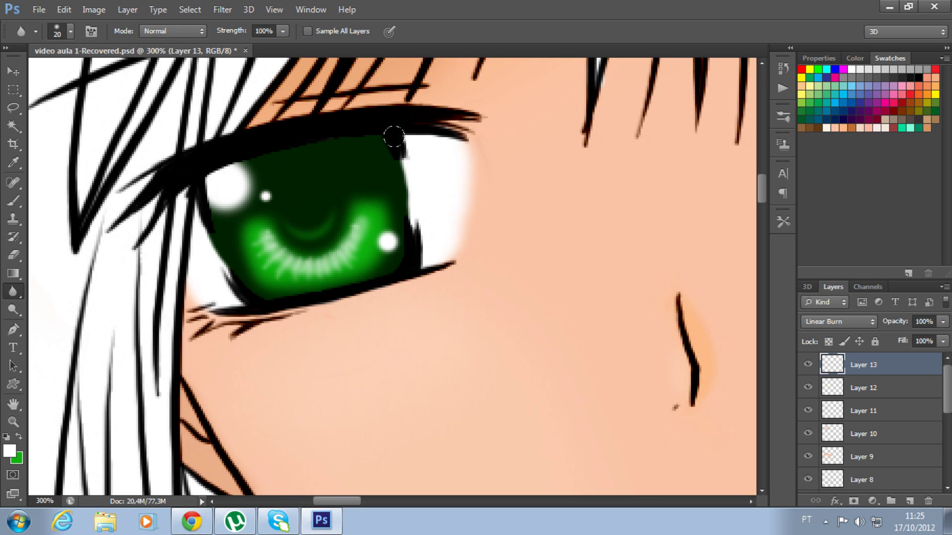
left_click_drag(399, 161, 420, 223)
left_click(405, 168)
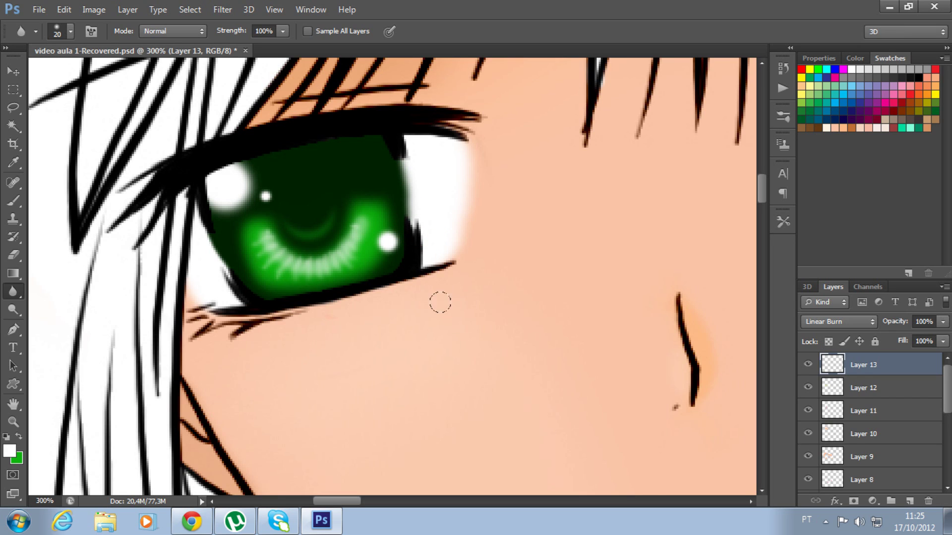
left_click_drag(200, 211, 248, 297)
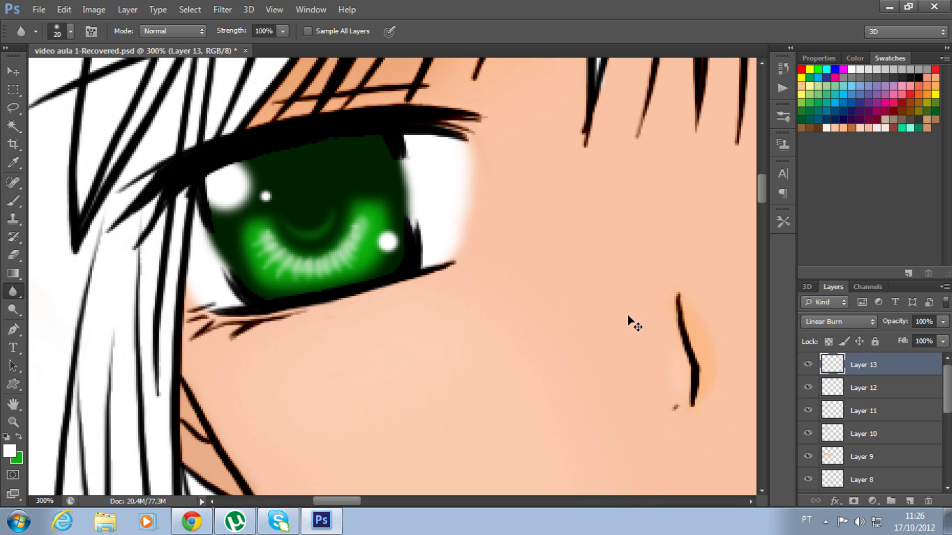
key("ctrl+minus")
key("ctrl+minus")
key("ctrl+minus")
key("ctrl+minus")
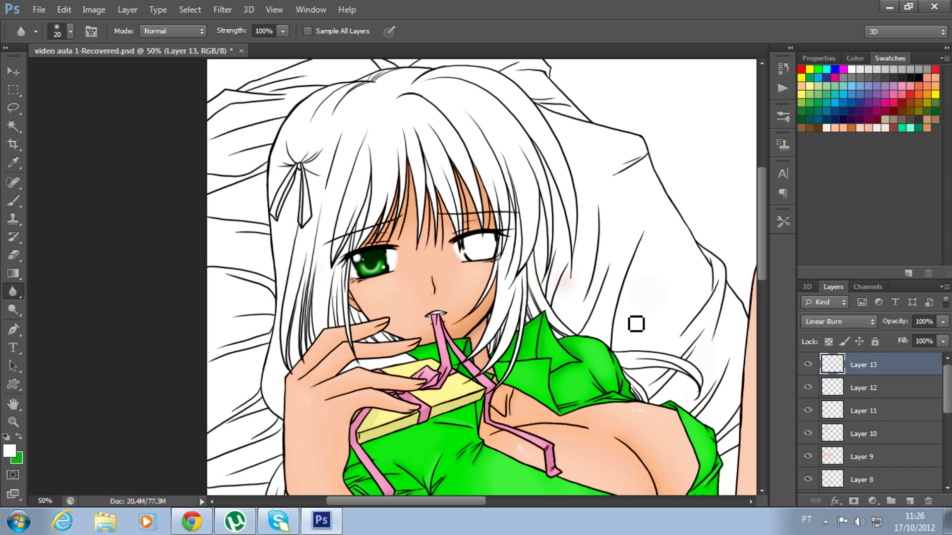
- Pan to the uncoloured right eye and add an empty Layer 14 above Layer 13
key("ctrl+plus")
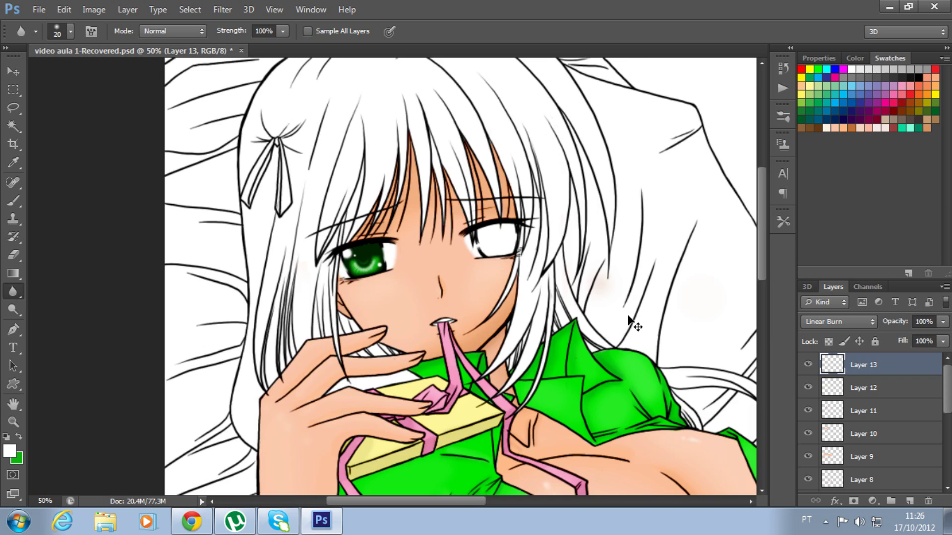
key("ctrl+plus")
key("ctrl+plus")
key("ctrl+plus")
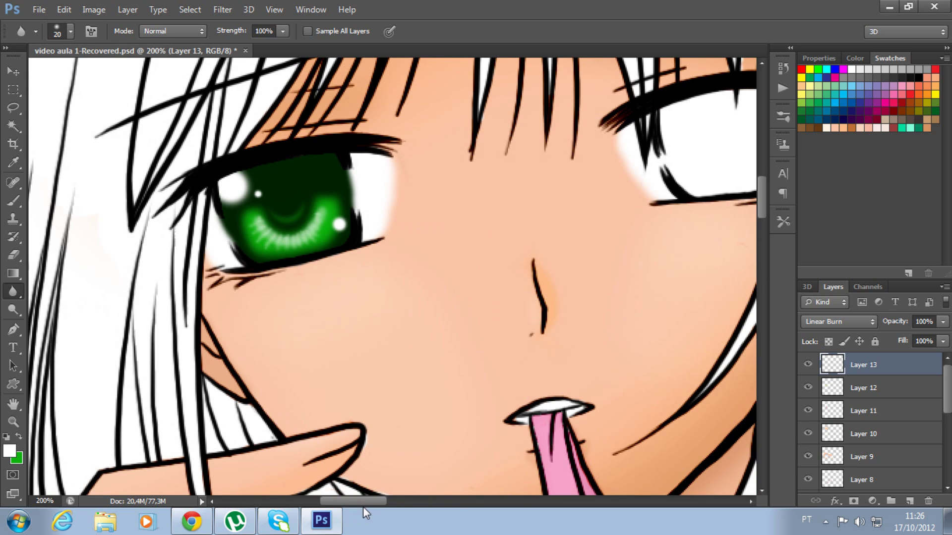
left_click_drag(363, 502, 397, 502)
scroll(396, 395, "up", 2)
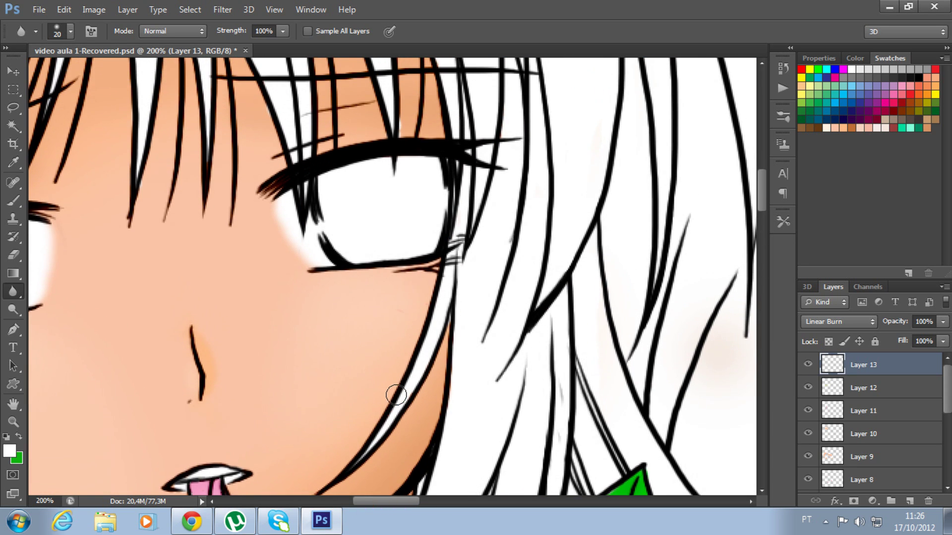
scroll(396, 395, "up", 2)
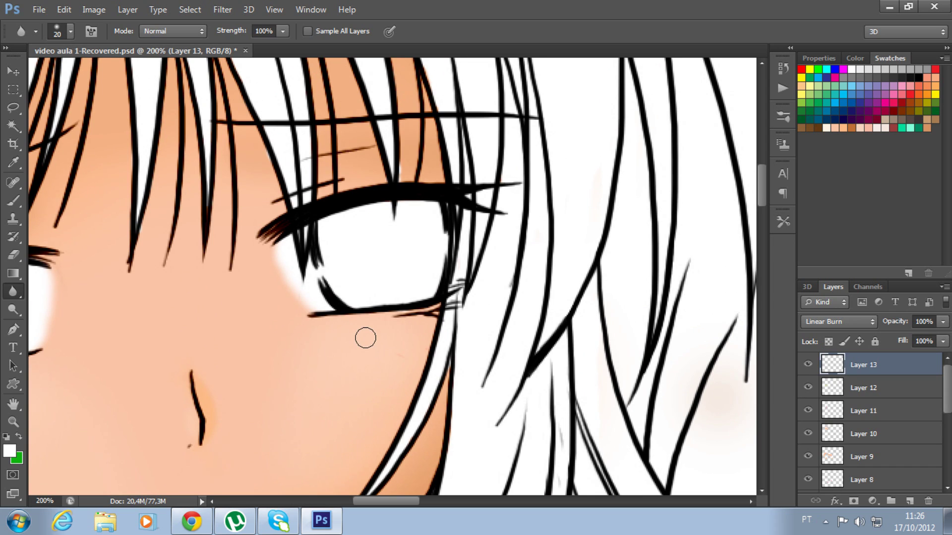
scroll(359, 325, "up", 1)
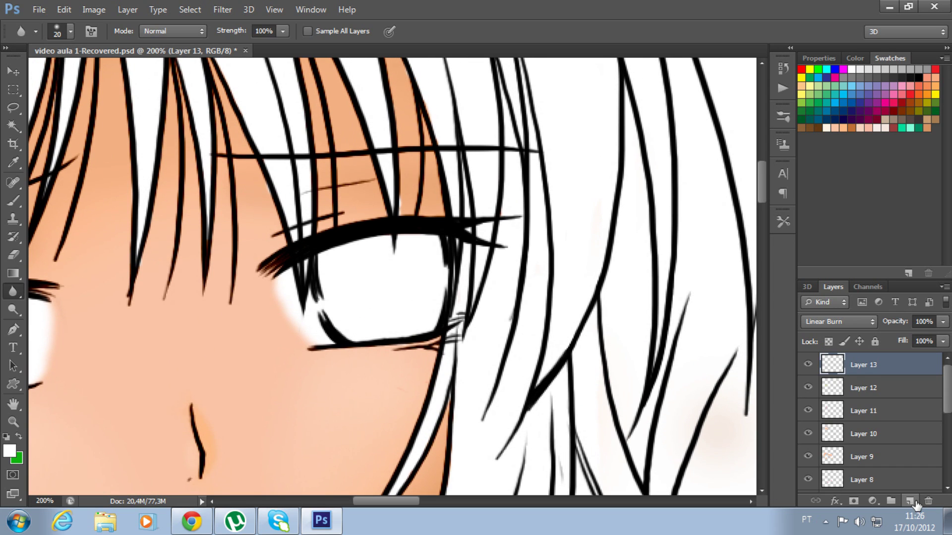
left_click(910, 502)
- Set Layer 14 to Linear Burn and make dark green #002800 the foreground colour
left_click(839, 322)
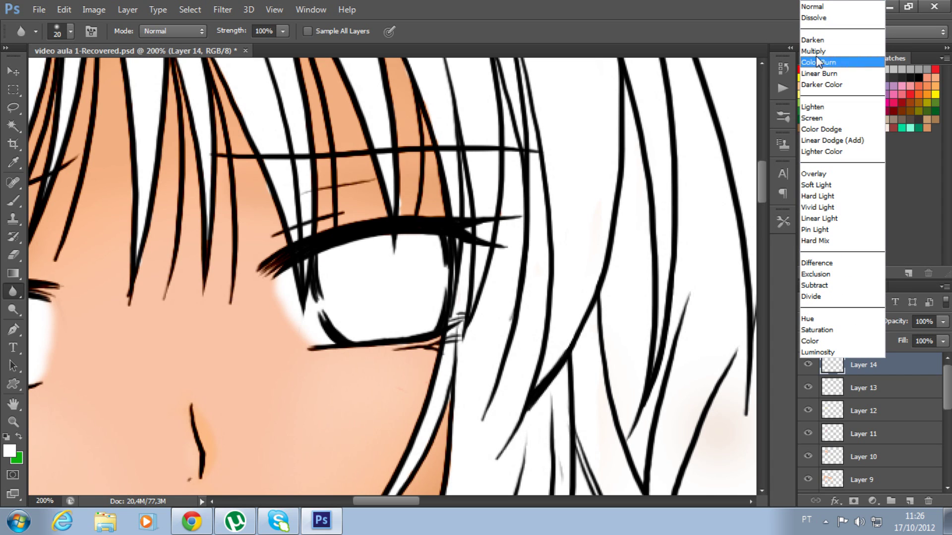
left_click(824, 74)
key("ctrl+plus")
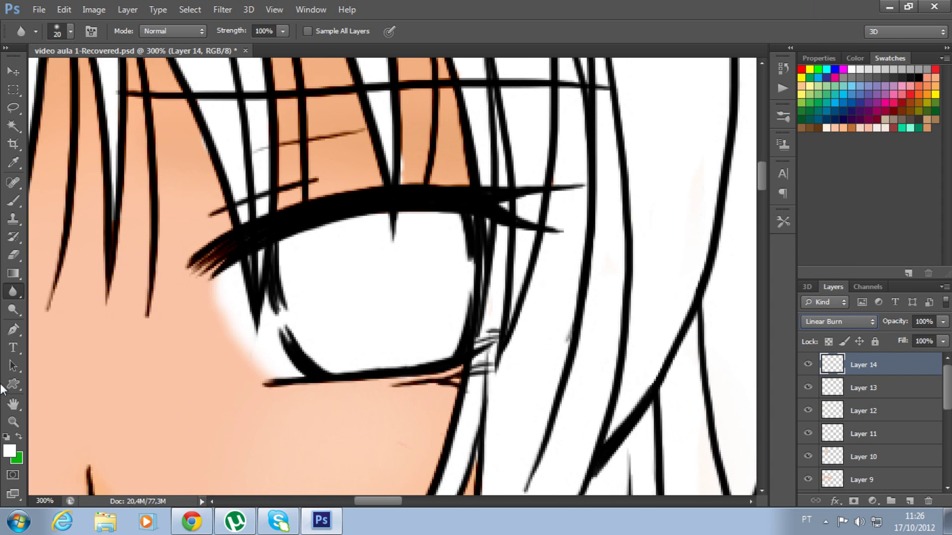
left_click(7, 450)
left_click_drag(442, 232, 415, 270)
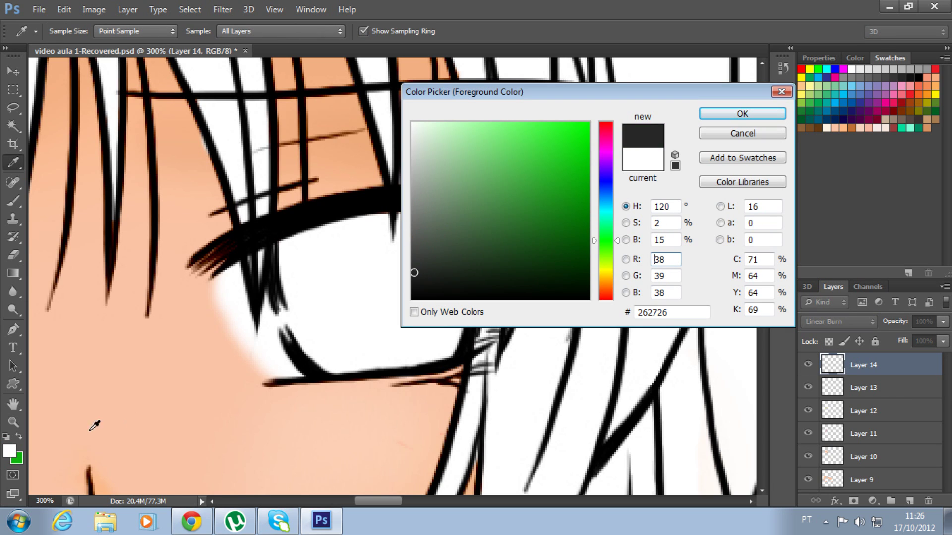
left_click(17, 458)
left_click_drag(578, 209, 588, 274)
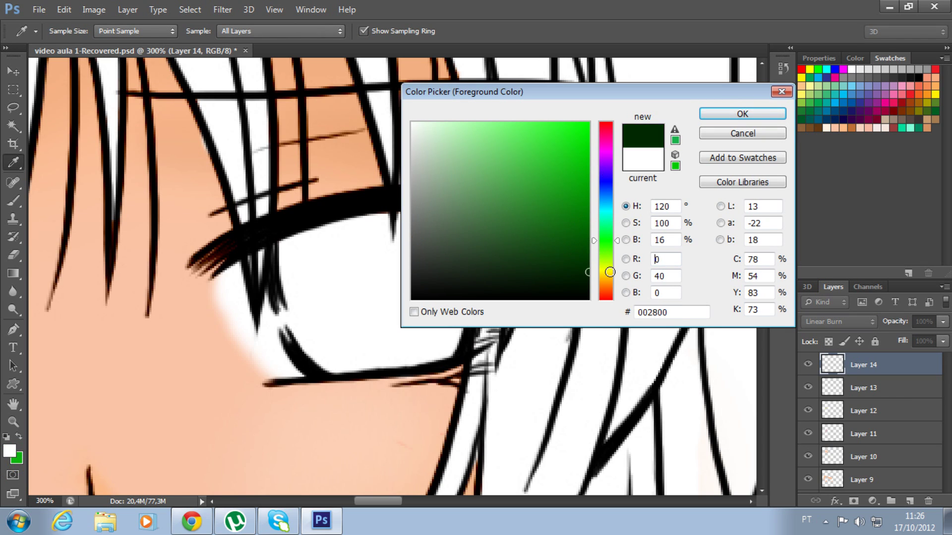
left_click(728, 115)
key("r")
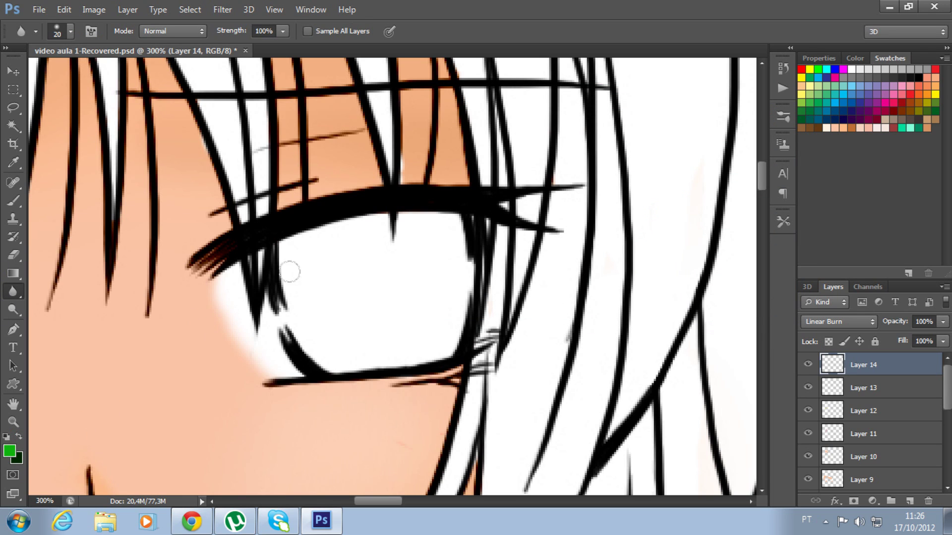
- Fill the right eye's iris flat bright green with the Pencil tool
left_click(10, 200)
right_click(13, 201)
left_click(73, 206)
left_click(320, 273)
mouse_move(320, 273)
left_mouse_down()
mouse_move(461, 223)
mouse_move(476, 318)
mouse_move(357, 356)
mouse_move(272, 228)
left_mouse_up()
left_click(355, 237)
left_click(280, 268)
left_click(357, 363)
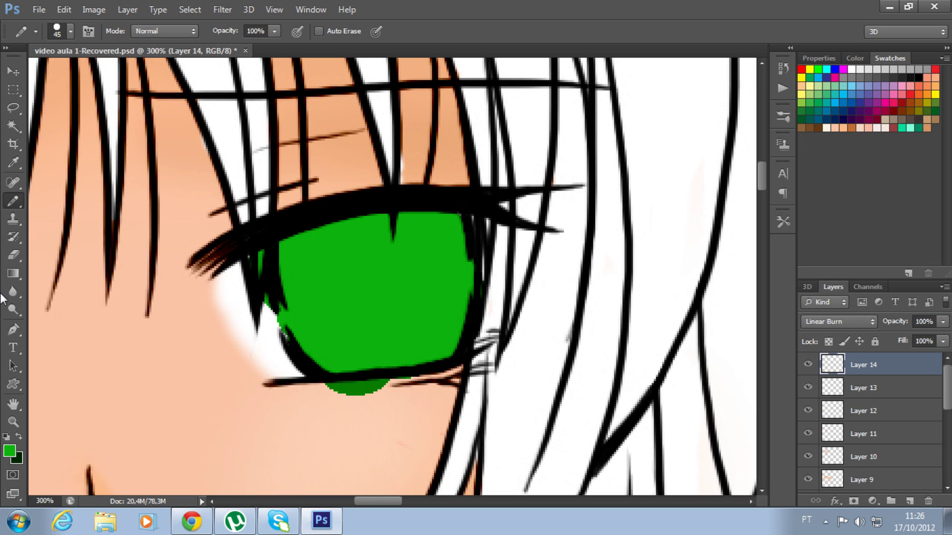
- Switch to a dark green Brush with a harder edge and test a stroke
left_click(18, 436)
right_click(13, 201)
left_click(53, 201)
left_click(291, 29)
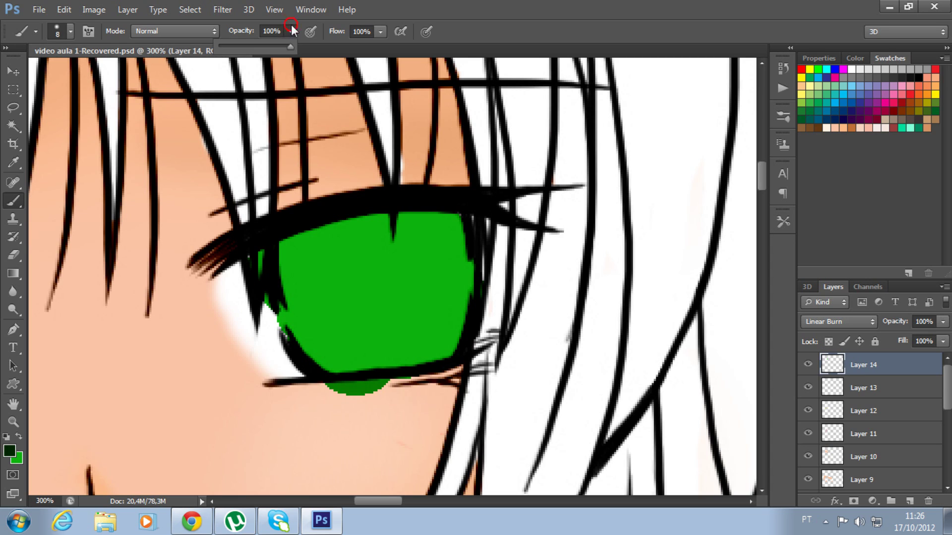
right_click(349, 62)
left_click_drag(418, 124, 435, 130)
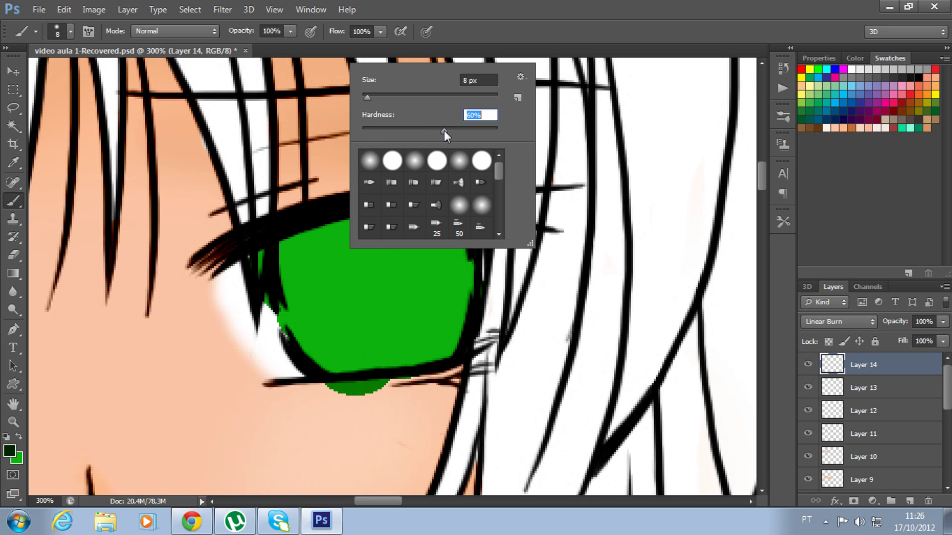
left_click_drag(290, 259, 325, 280)
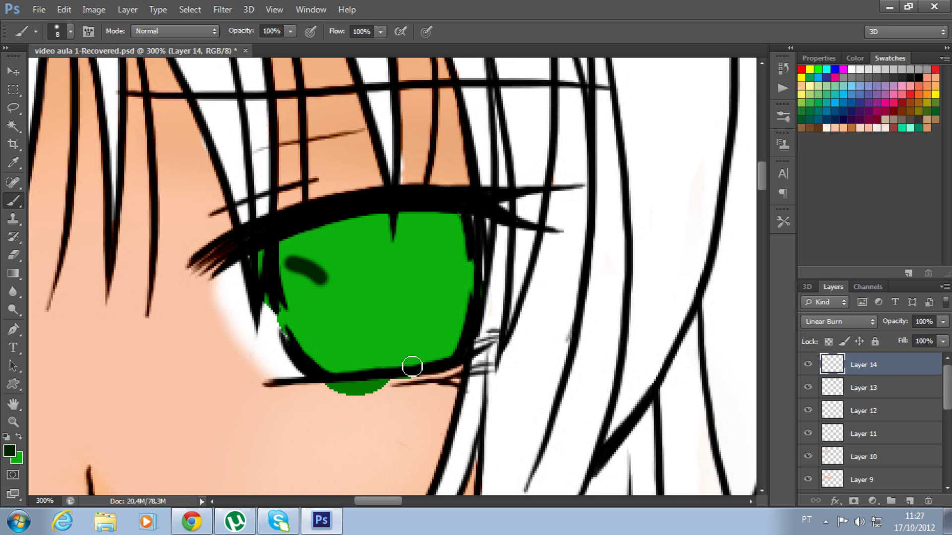
key("ctrl+z")
- Soften the dark green brush slightly and enlarge it to size 35
right_click(385, 304)
left_click_drag(481, 367, 439, 375)
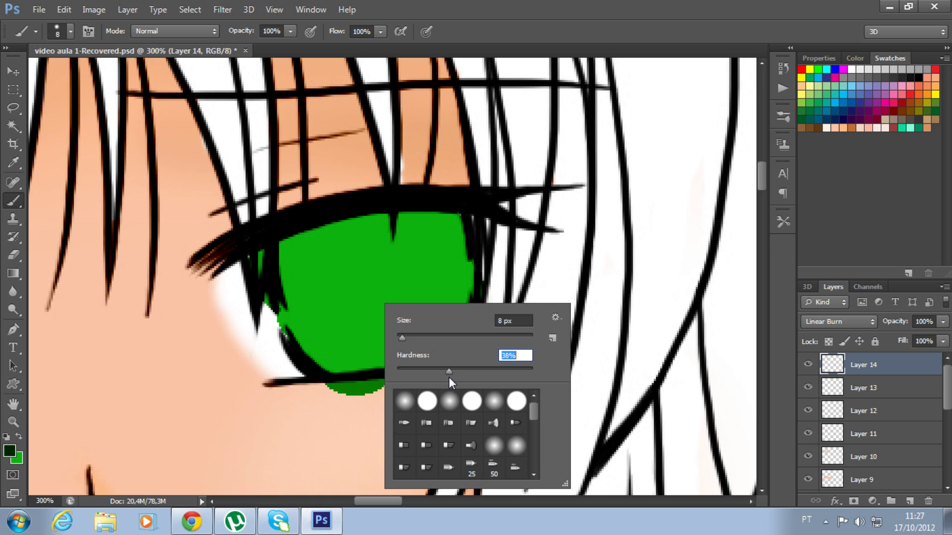
key("Return")
left_click(277, 375)
key("bracketright")
key("bracketright")
key("bracketright")
key("bracketright")
key("bracketright")
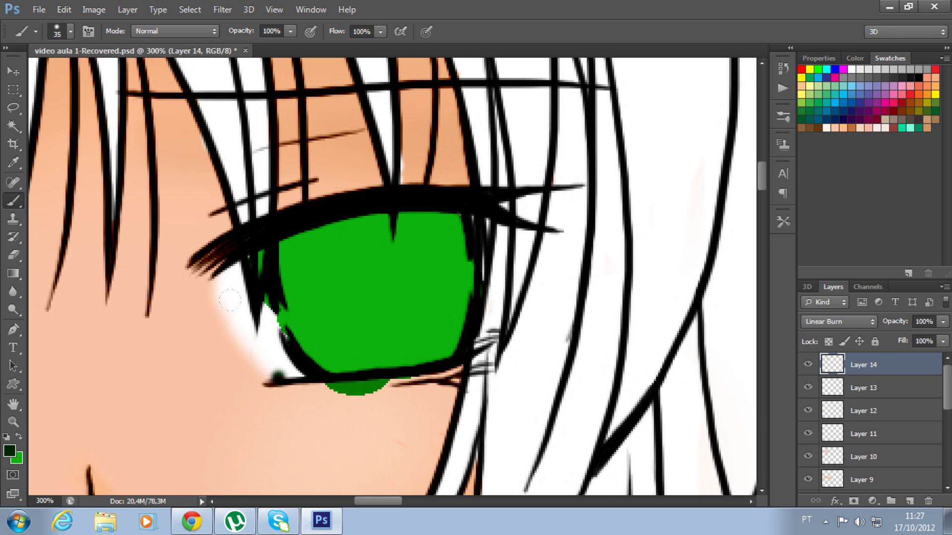
- Shade the iris dark green: soft lower border, U-shaped pupil, and darker upper and side edges
mouse_move(224, 296)
left_mouse_down()
mouse_move(298, 377)
mouse_move(446, 396)
mouse_move(520, 297)
mouse_move(525, 337)
mouse_move(433, 345)
mouse_move(372, 367)
mouse_move(320, 362)
mouse_move(226, 317)
mouse_move(194, 278)
mouse_move(456, 196)
mouse_move(319, 177)
mouse_move(463, 219)
mouse_move(476, 333)
left_mouse_up()
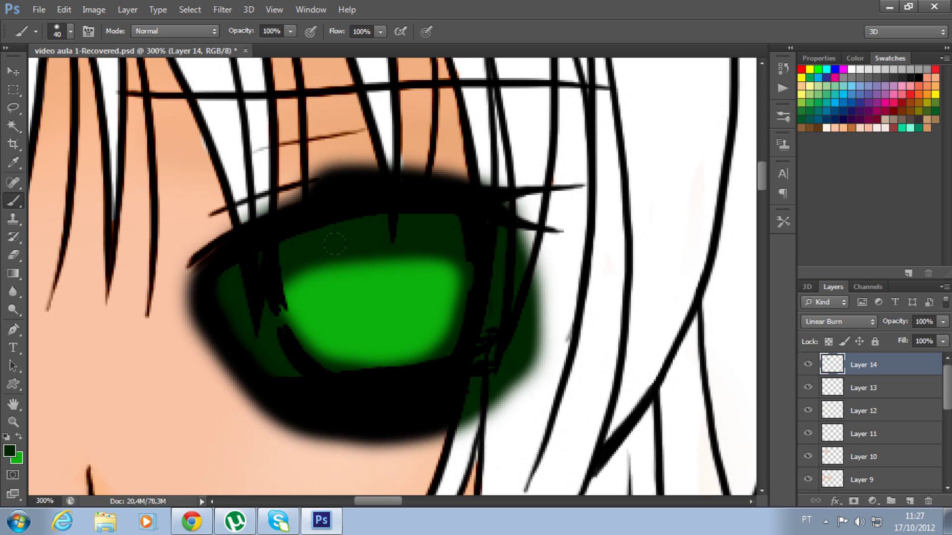
left_click_drag(353, 274, 370, 238)
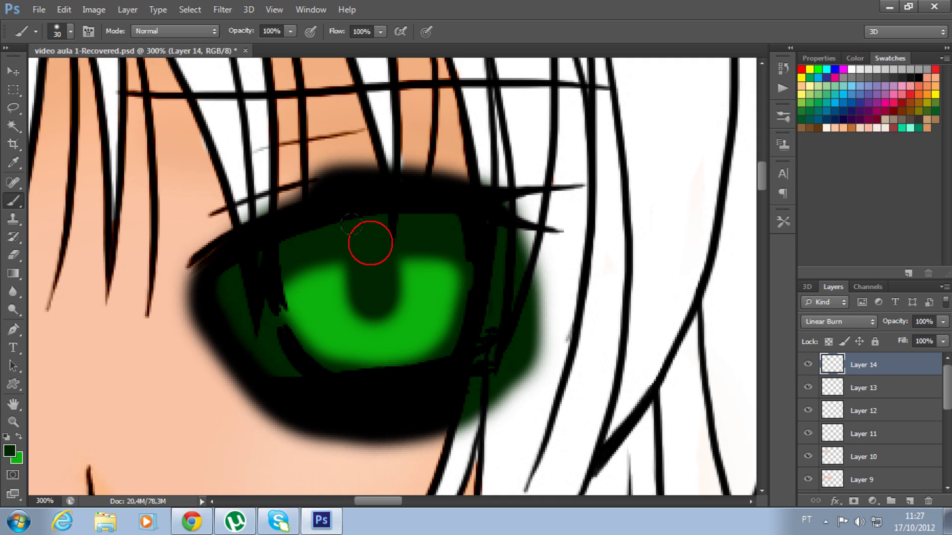
left_click_drag(465, 251, 462, 212)
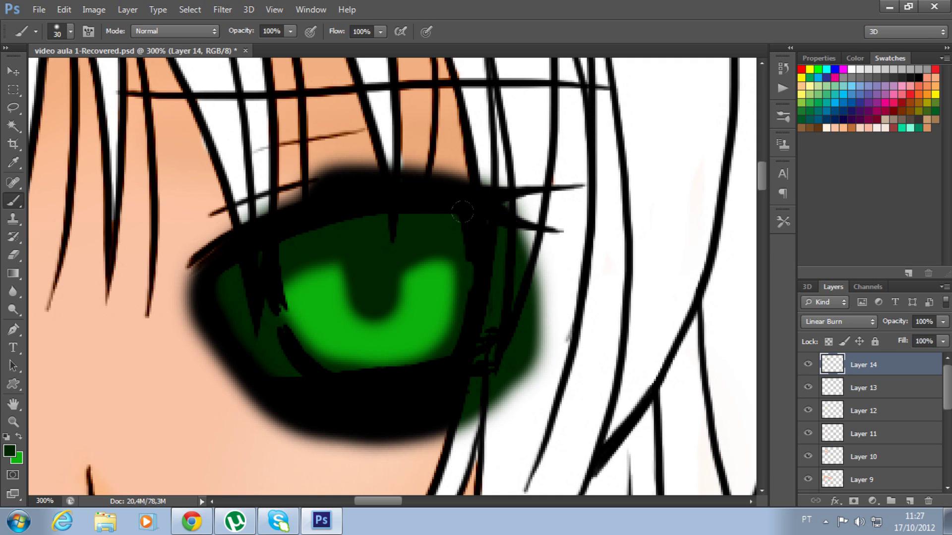
left_click_drag(377, 317, 350, 265)
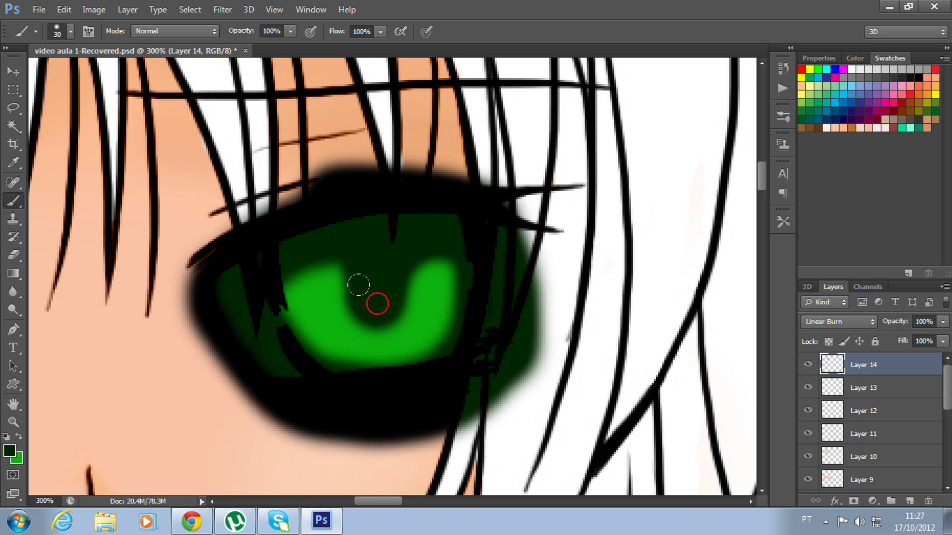
left_click_drag(251, 266, 297, 396)
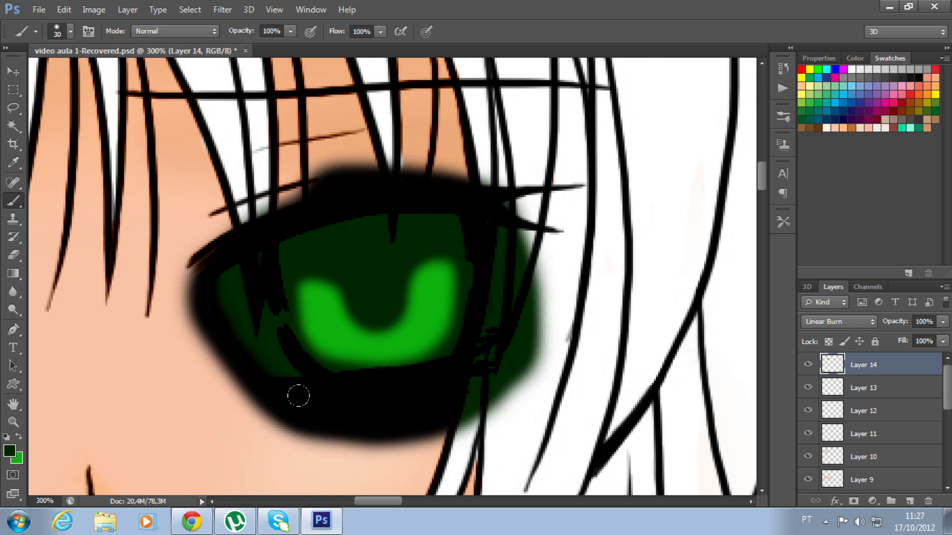
left_click_drag(259, 322, 287, 365)
mouse_move(287, 263)
left_mouse_down()
mouse_move(306, 233)
mouse_move(291, 248)
mouse_move(350, 229)
mouse_move(500, 231)
left_mouse_up()
left_click_drag(356, 258, 259, 284)
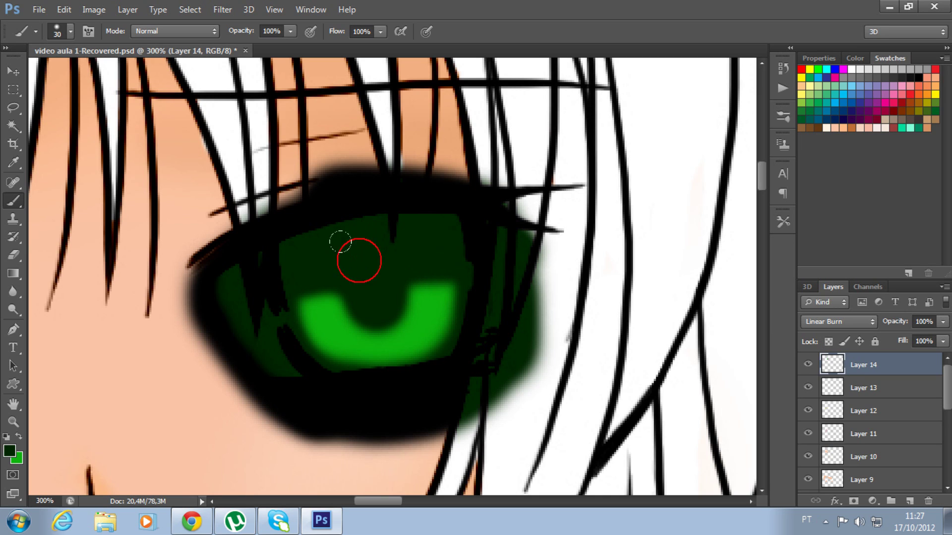
left_click_drag(431, 257, 453, 259)
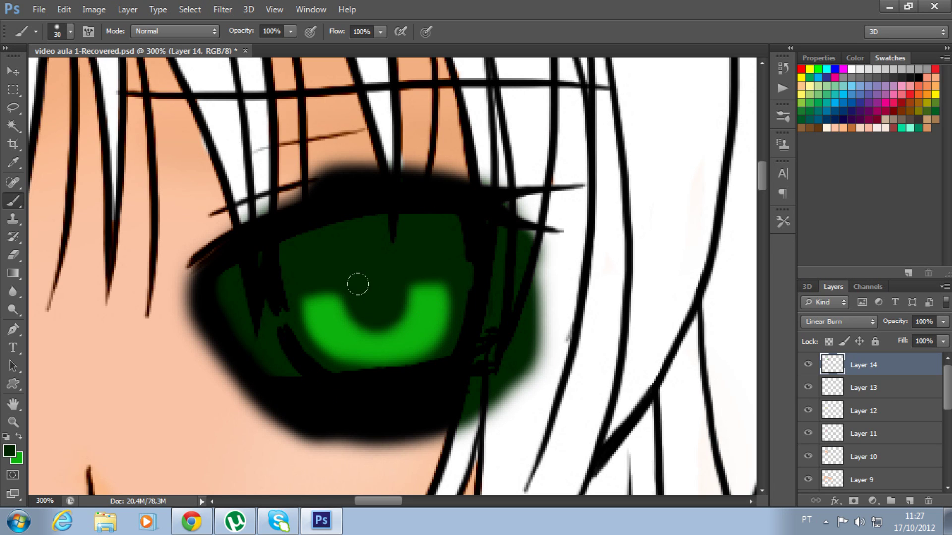
- Dab translucent bright green into the pupil with a size 25 brush at 40% opacity
left_click(18, 436)
key("bracketleft")
left_click_drag(290, 31, 251, 47)
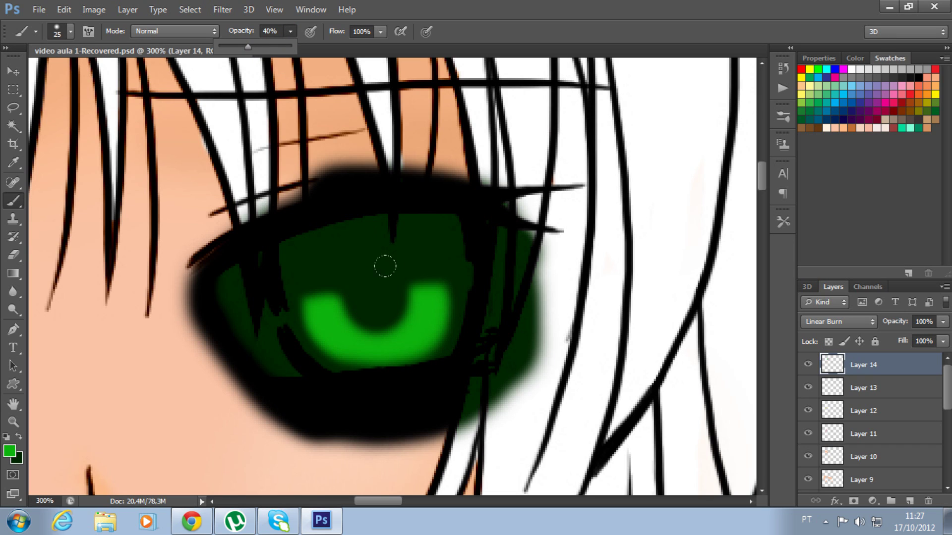
left_click_drag(385, 305, 358, 279)
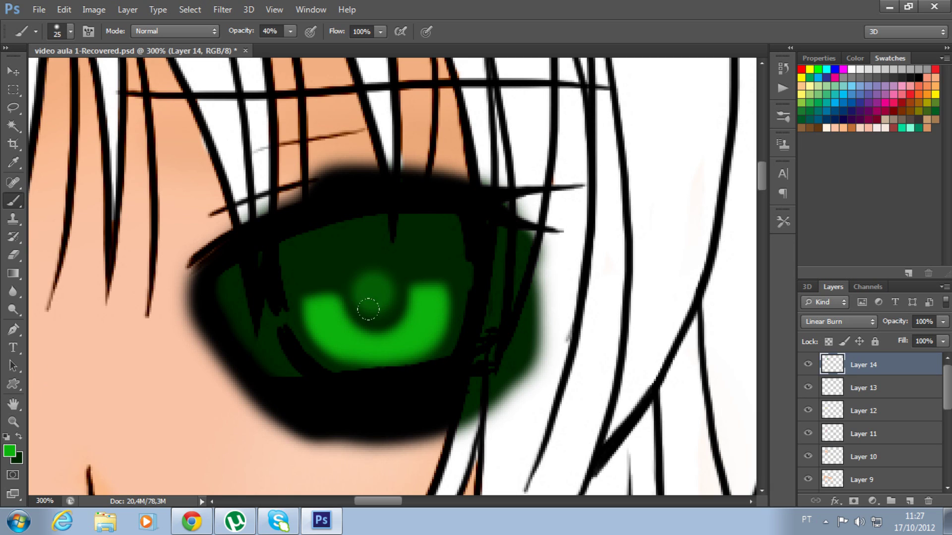
key("ctrl+z")
right_click(393, 325)
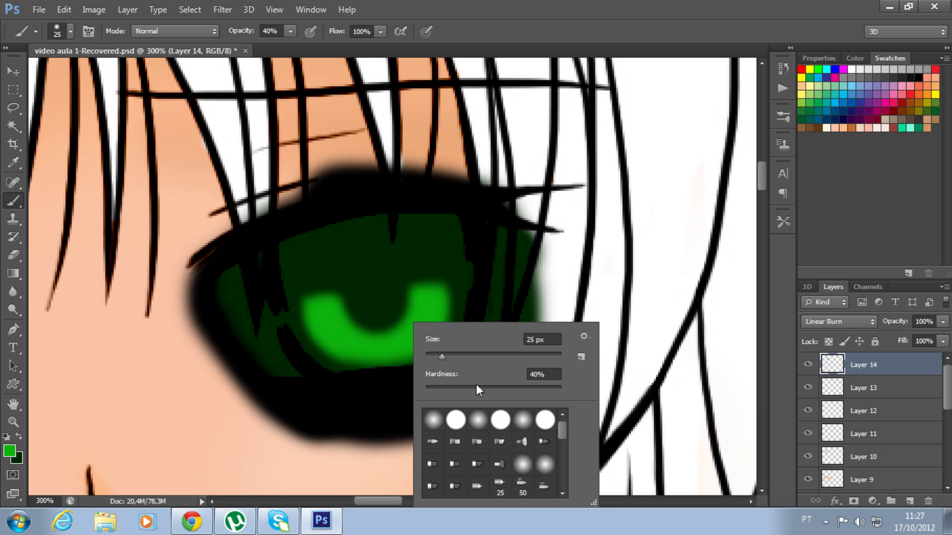
left_click_drag(476, 386, 488, 389)
left_click(375, 292)
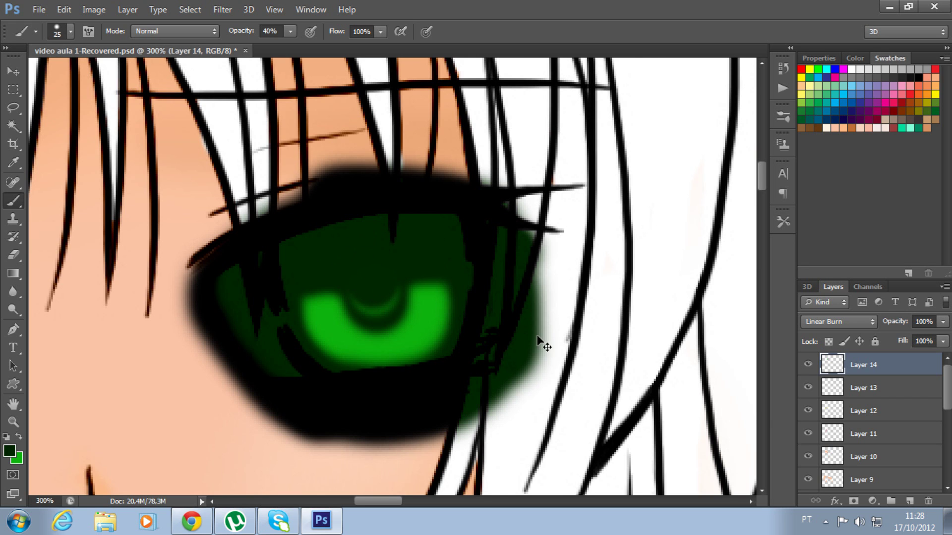
key("ctrl+plus")
key("ctrl+plus")
key("ctrl+minus")
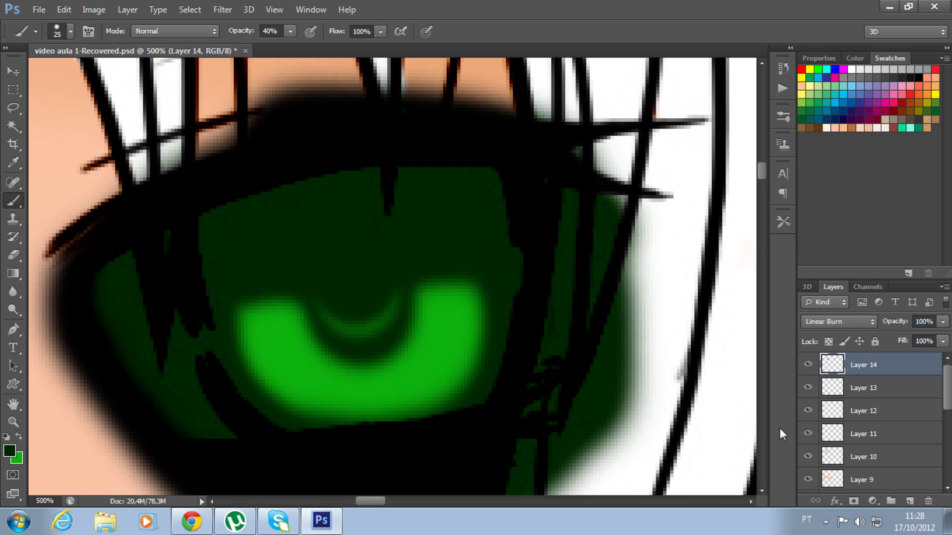
key("ctrl+minus")
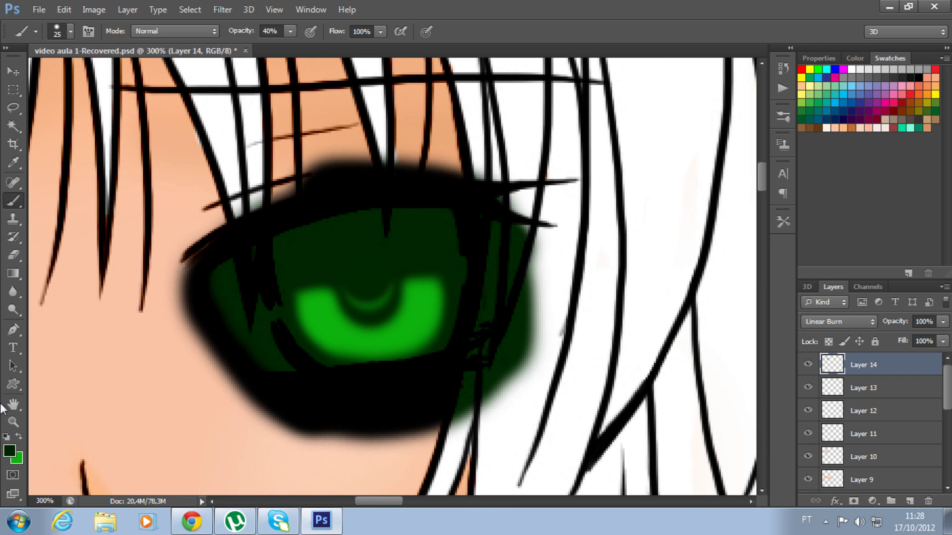
- Make white the painting colour and paint thin white streaks across the lower iris
left_click(9, 450)
left_click(372, 78)
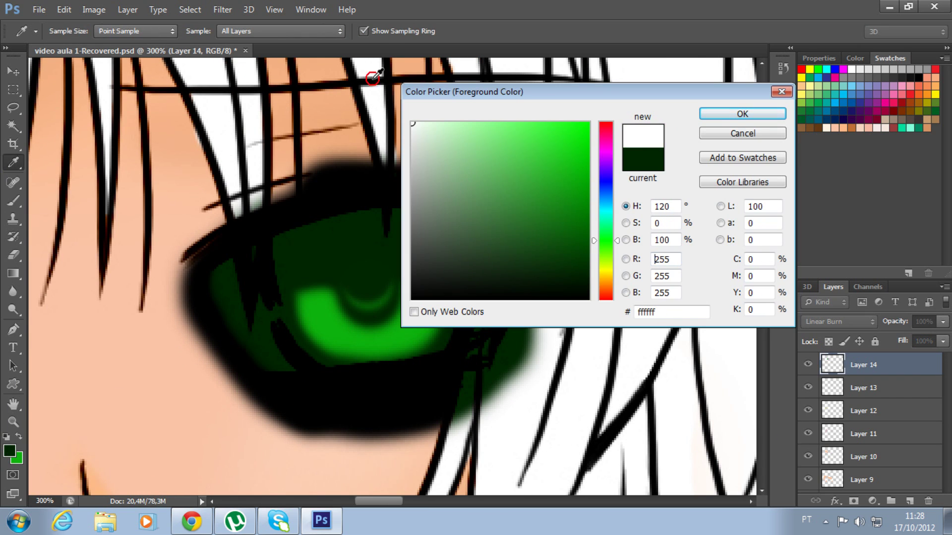
left_click(742, 113)
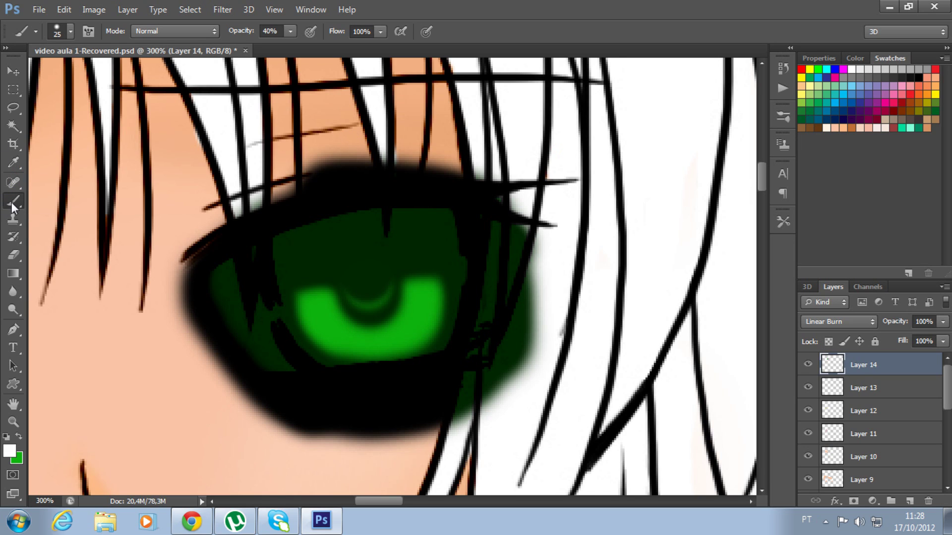
key("bracketleft")
key("bracketleft")
key("bracketleft")
mouse_move(317, 305)
left_mouse_down()
mouse_move(334, 306)
mouse_move(340, 332)
mouse_move(349, 329)
mouse_move(365, 357)
mouse_move(391, 336)
mouse_move(401, 351)
mouse_move(421, 306)
left_mouse_up()
mouse_move(408, 302)
left_mouse_down()
mouse_move(417, 299)
mouse_move(410, 331)
mouse_move(382, 352)
mouse_move(347, 335)
mouse_move(348, 323)
left_mouse_up()
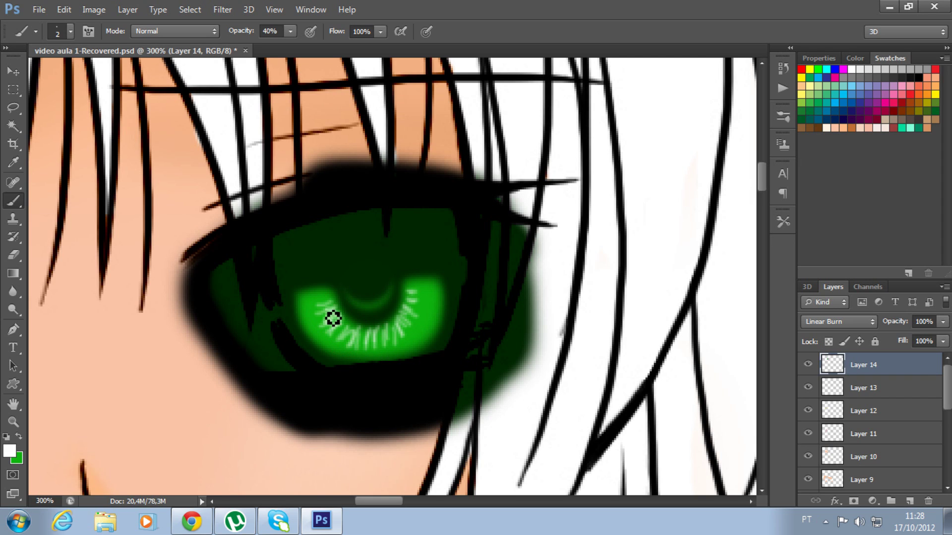
- Paint wider white streaks along the lower iris arc with a 7 px brush at about 28% opacity
key("bracketright")
key("bracketright")
key("bracketright")
left_click(289, 32)
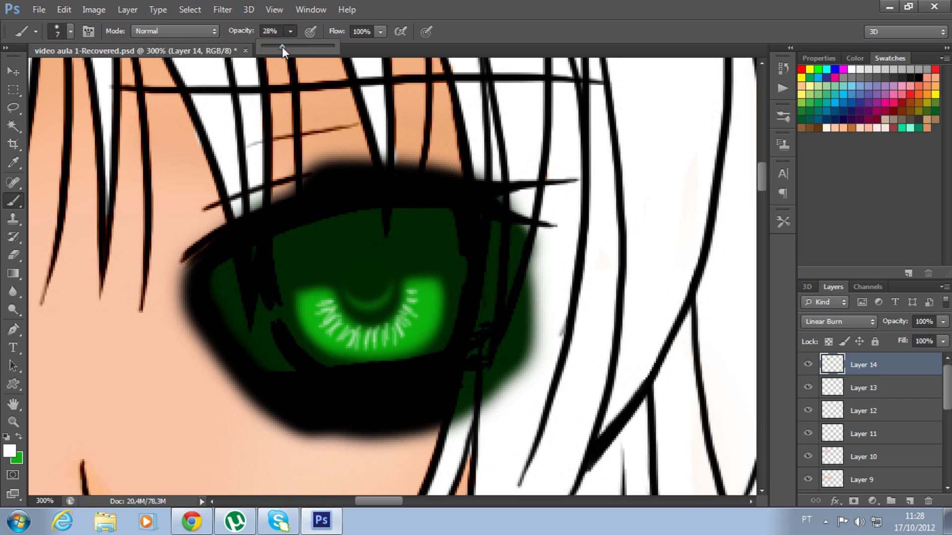
left_click_drag(281, 46, 278, 46)
key("bracketright")
key("bracketright")
mouse_move(325, 310)
left_mouse_down()
mouse_move(401, 319)
mouse_move(421, 297)
left_mouse_up()
key("ctrl+z")
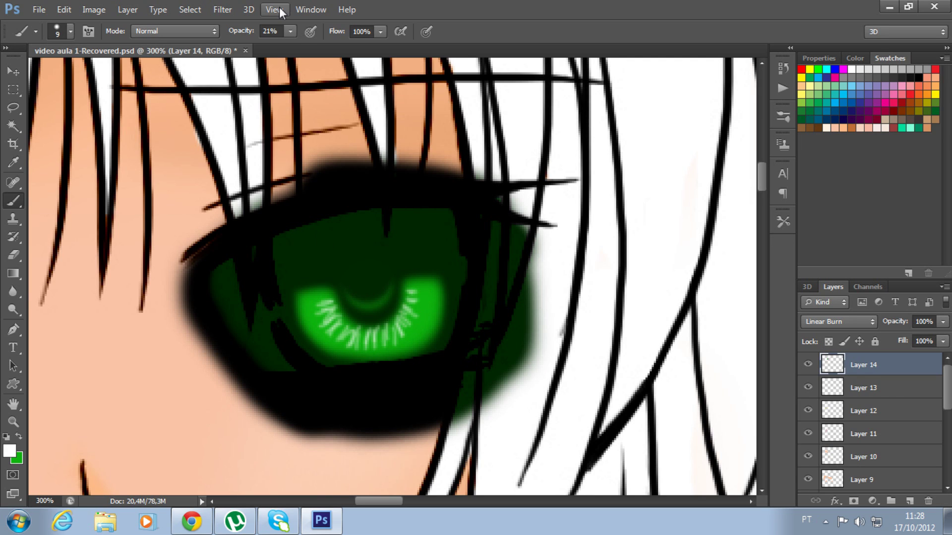
left_click(290, 31)
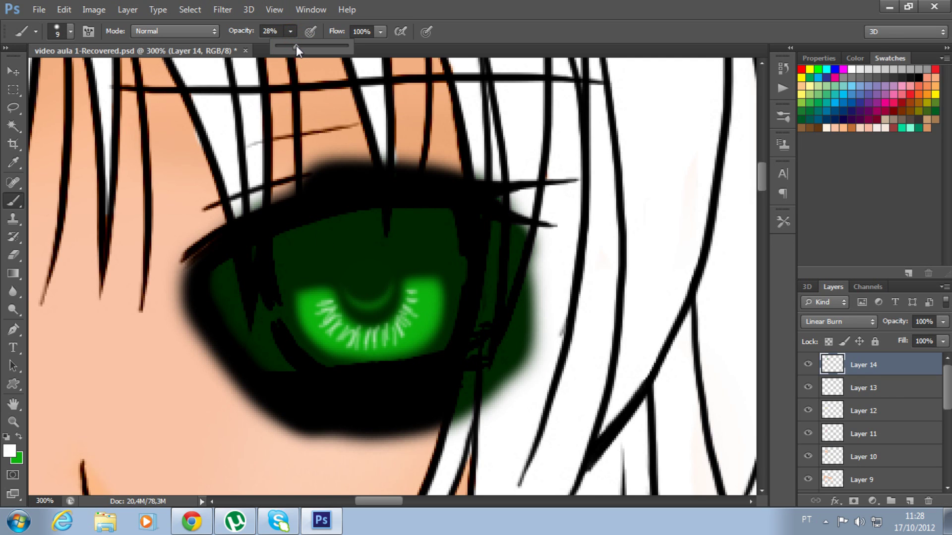
left_click(319, 307)
mouse_move(365, 338)
left_mouse_down()
mouse_move(404, 320)
mouse_move(427, 284)
left_mouse_up()
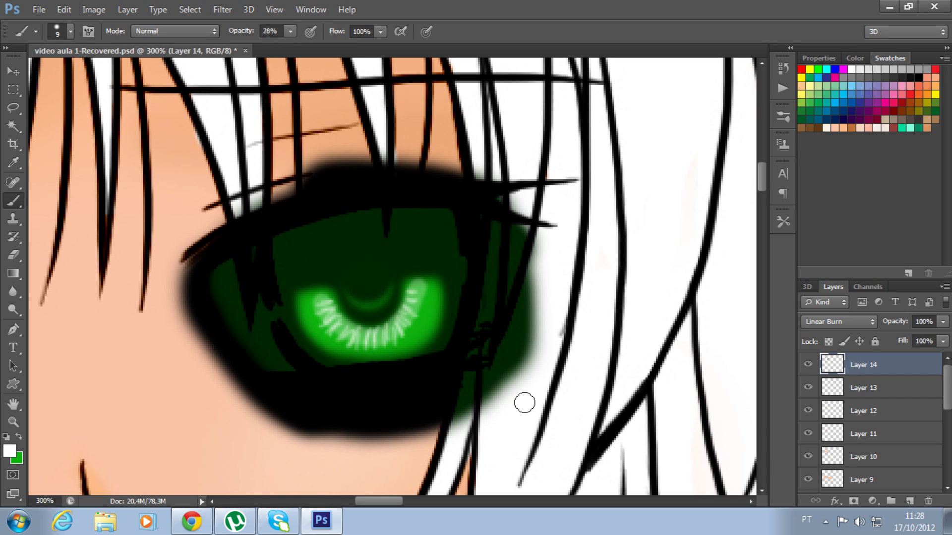
- Blur the streaks, then reset the brush to about 60% hardness and 100% opacity
left_click(14, 291)
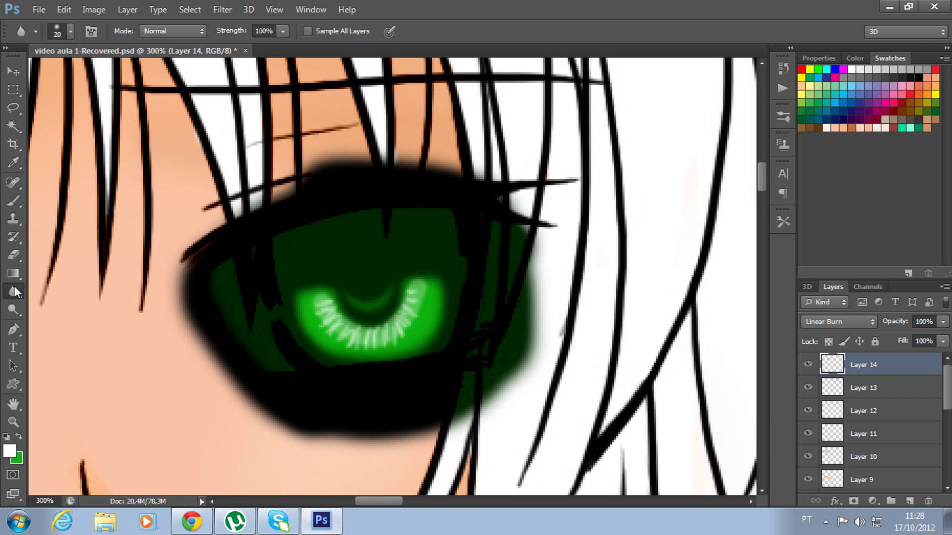
mouse_move(352, 308)
left_mouse_down()
mouse_move(329, 330)
mouse_move(393, 325)
mouse_move(413, 270)
left_mouse_up()
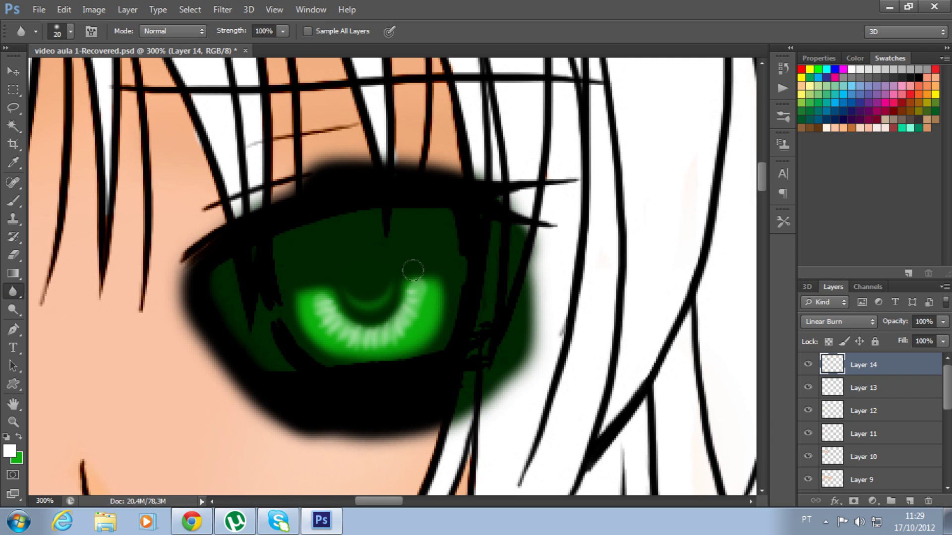
left_click(9, 451)
left_click(712, 117)
left_click(13, 201)
right_click(444, 282)
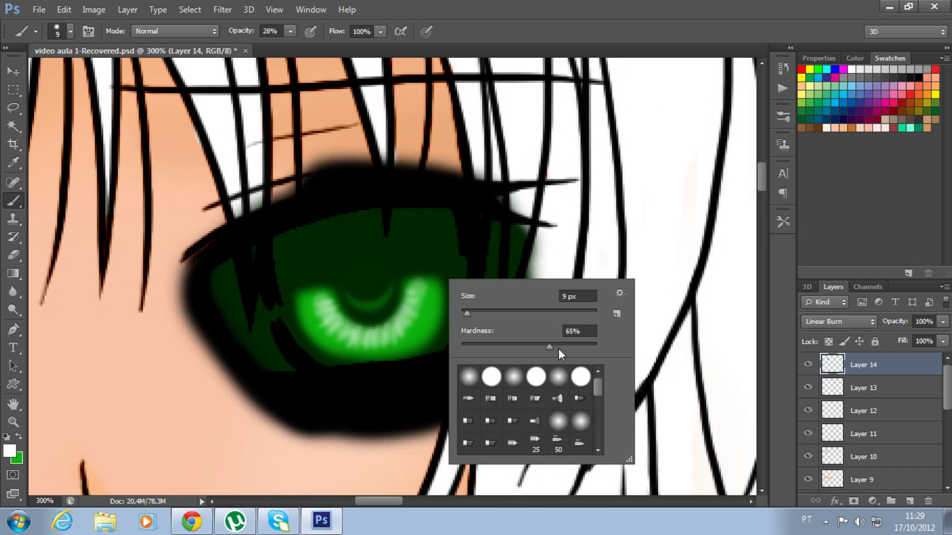
left_click(546, 344)
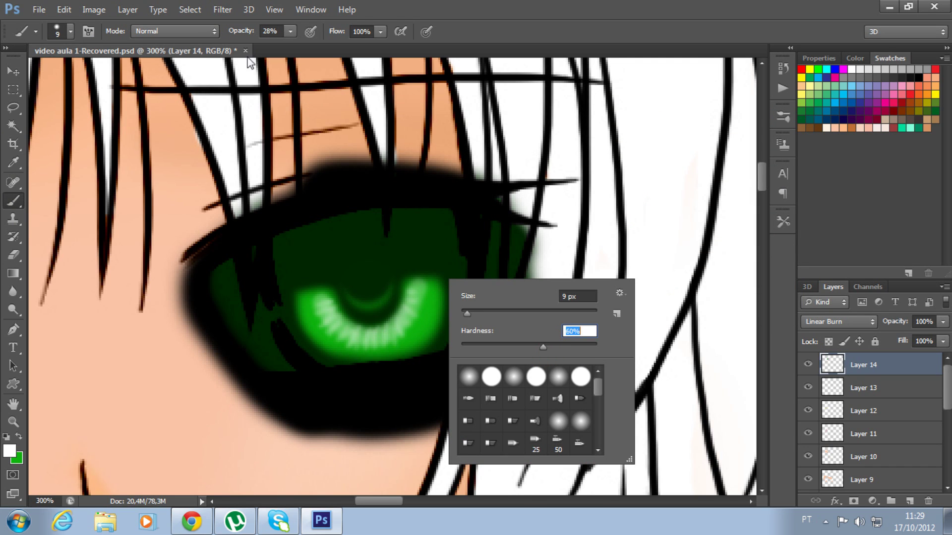
left_click(290, 32)
left_click_drag(293, 45, 335, 45)
key("bracketright")
key("bracketright")
key("bracketright")
left_click_drag(272, 233, 302, 257)
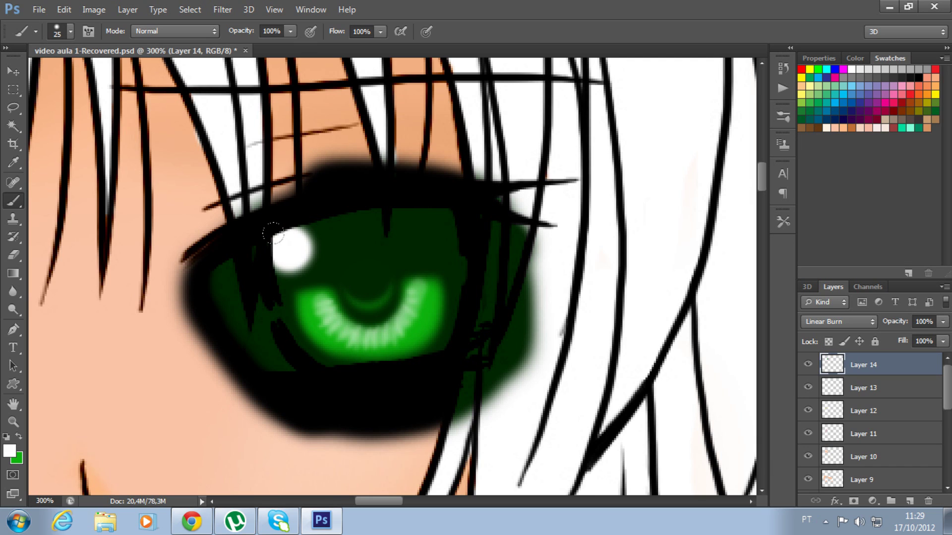
key("bracketleft")
key("bracketleft")
key("bracketleft")
key("bracketleft")
key("bracketleft")
left_click_drag(386, 500, 347, 503)
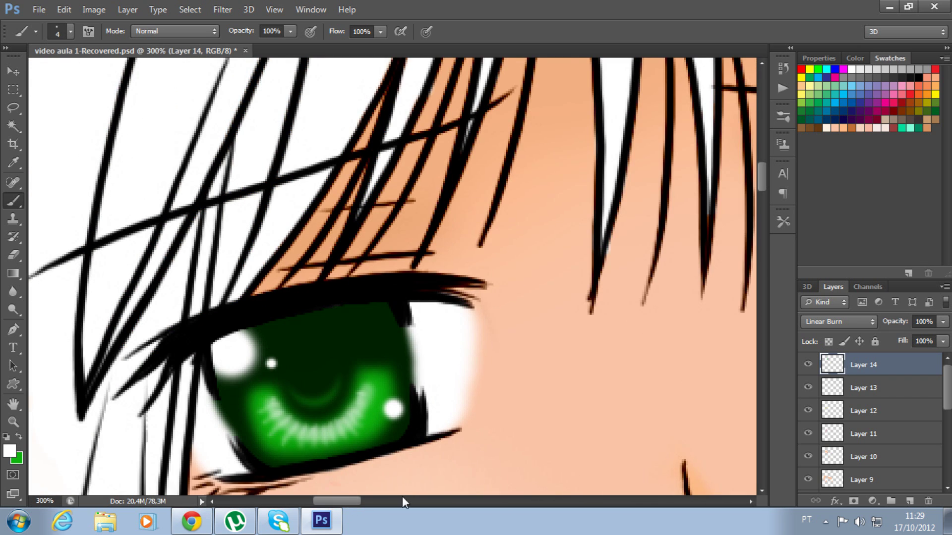
left_click_drag(338, 501, 373, 500)
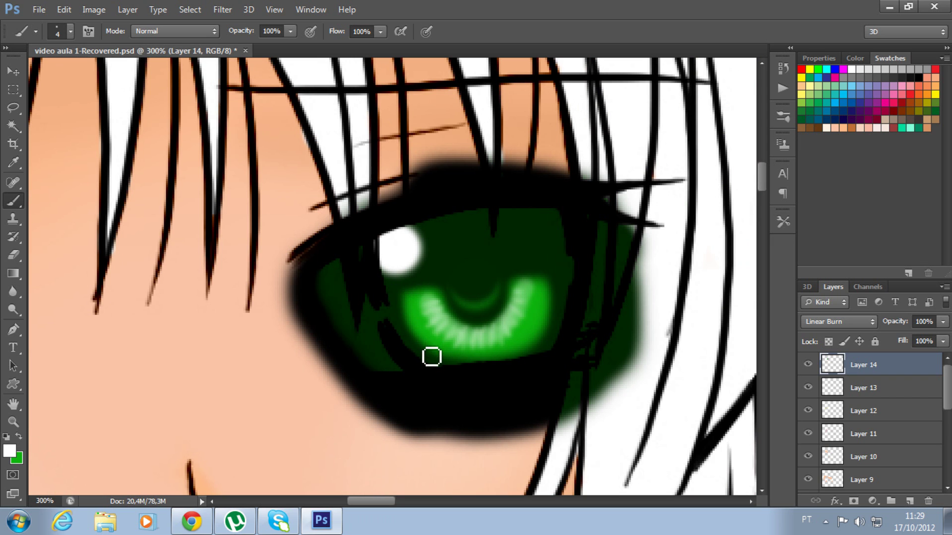
key("ctrl+z")
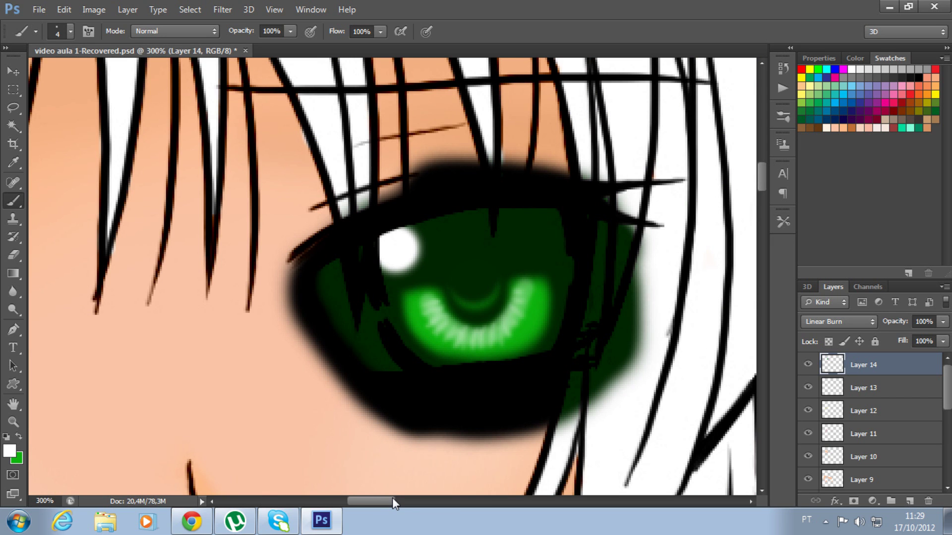
left_click_drag(382, 499, 357, 501)
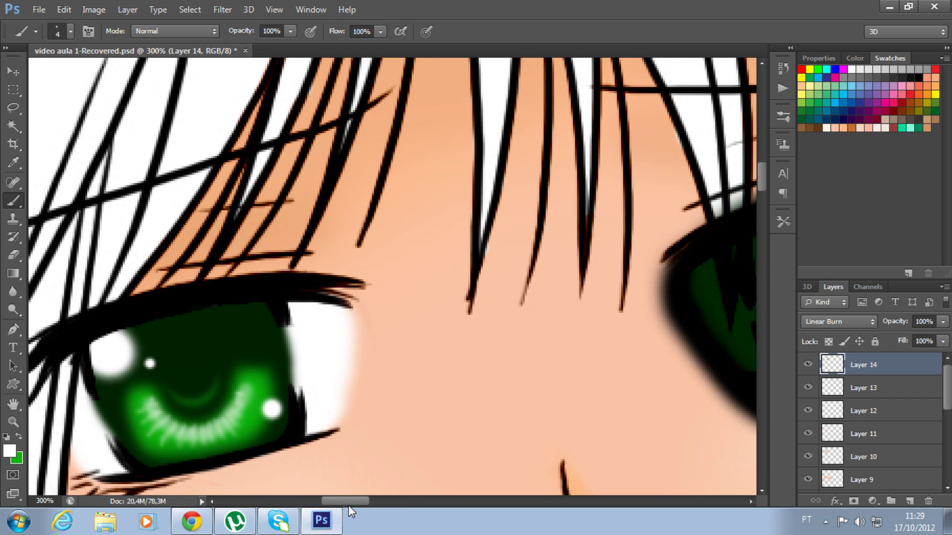
left_click_drag(350, 501, 381, 500)
key("bracketright")
key("bracketright")
key("bracketright")
left_click_drag(416, 205, 444, 238)
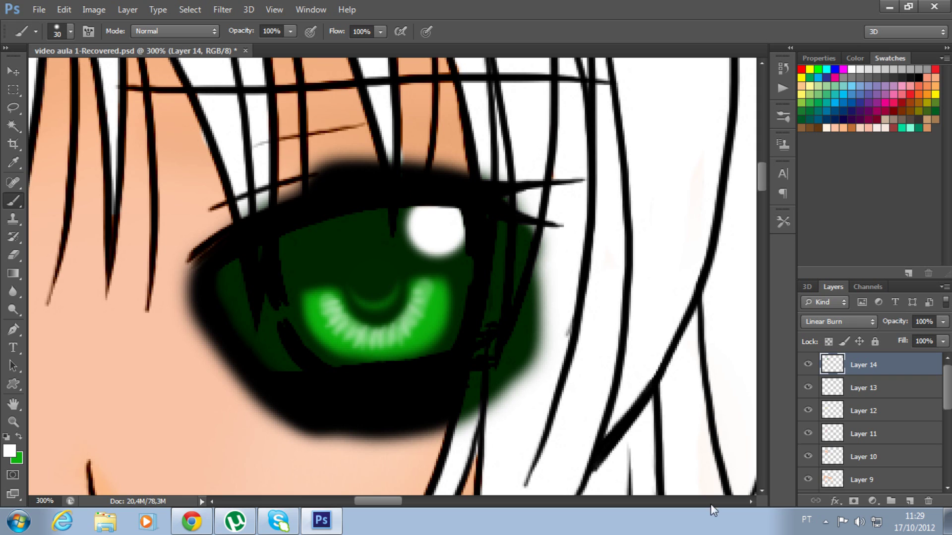
key("ctrl+minus")
key("ctrl+minus")
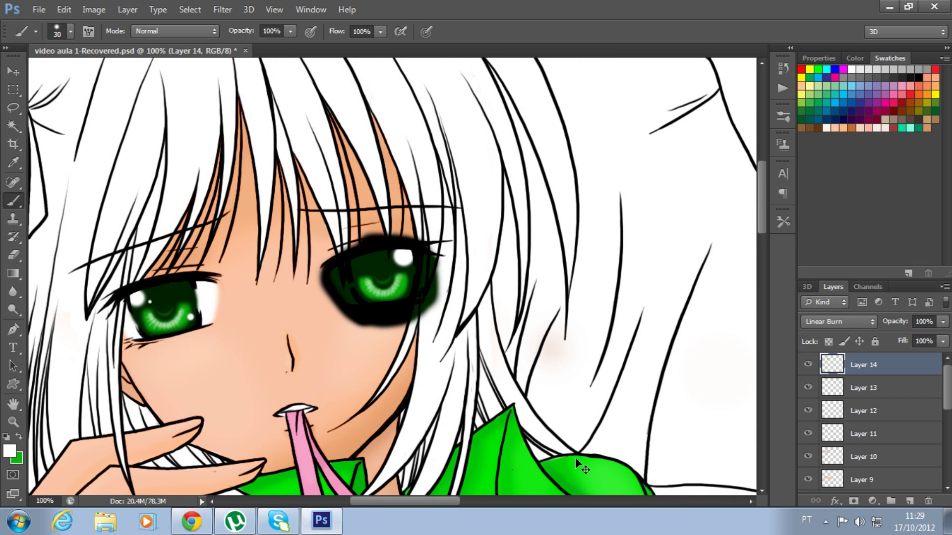
key("ctrl+z")
key("ctrl+plus")
key("ctrl+plus")
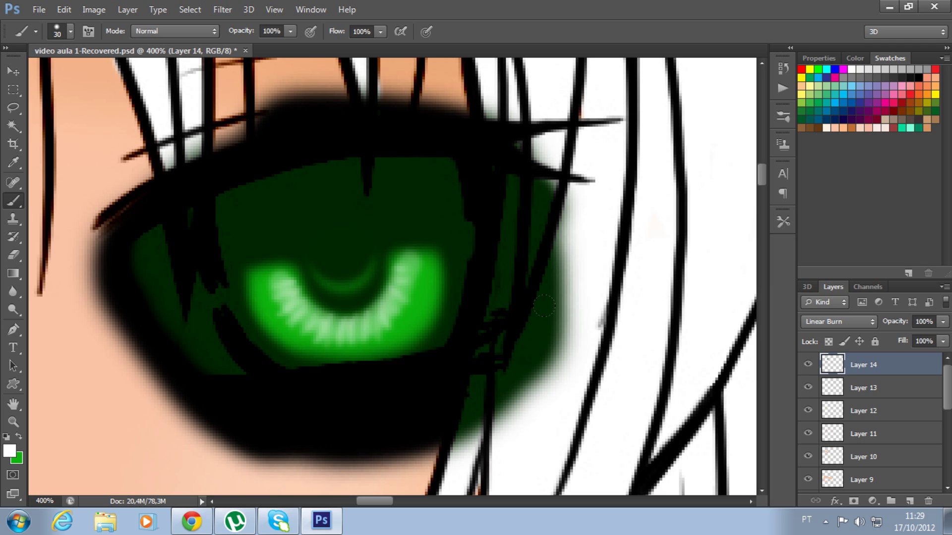
key("ctrl+minus")
key("ctrl+minus")
key("ctrl+minus")
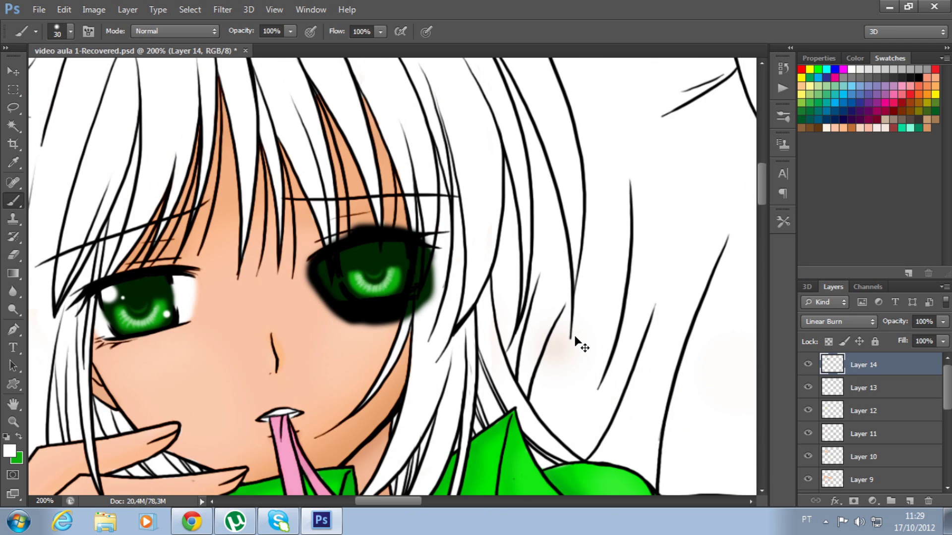
key("ctrl+minus")
key("ctrl+minus")
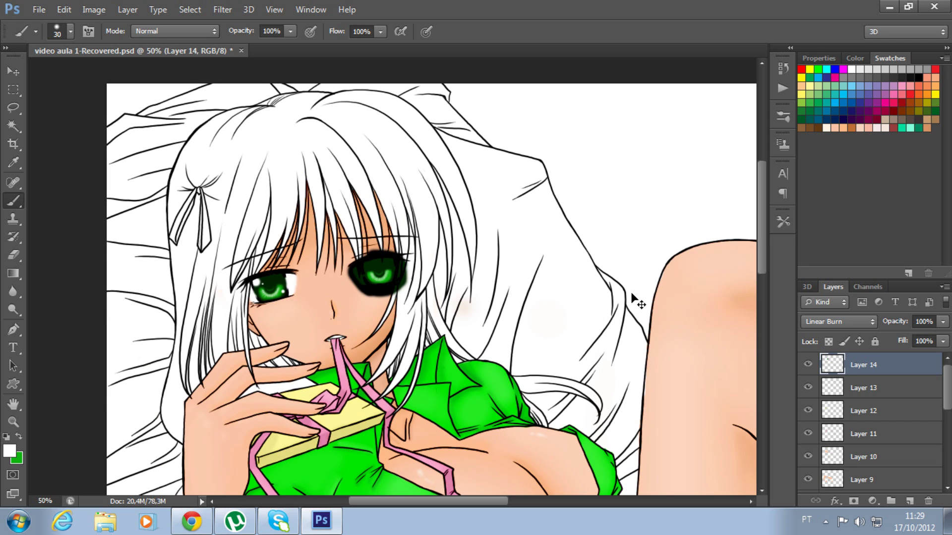
key("ctrl+plus")
key("ctrl+plus")
key("ctrl+plus")
key("ctrl+plus")
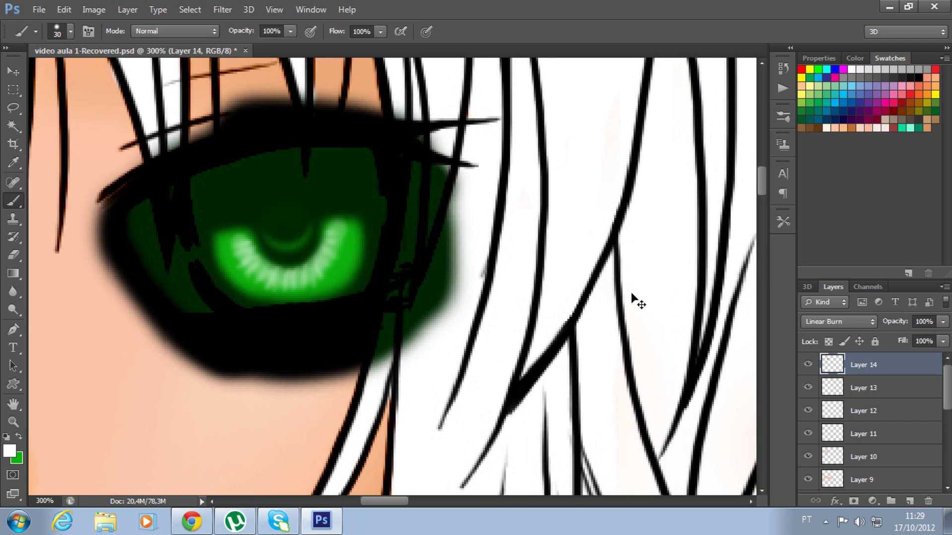
key("ctrl+plus")
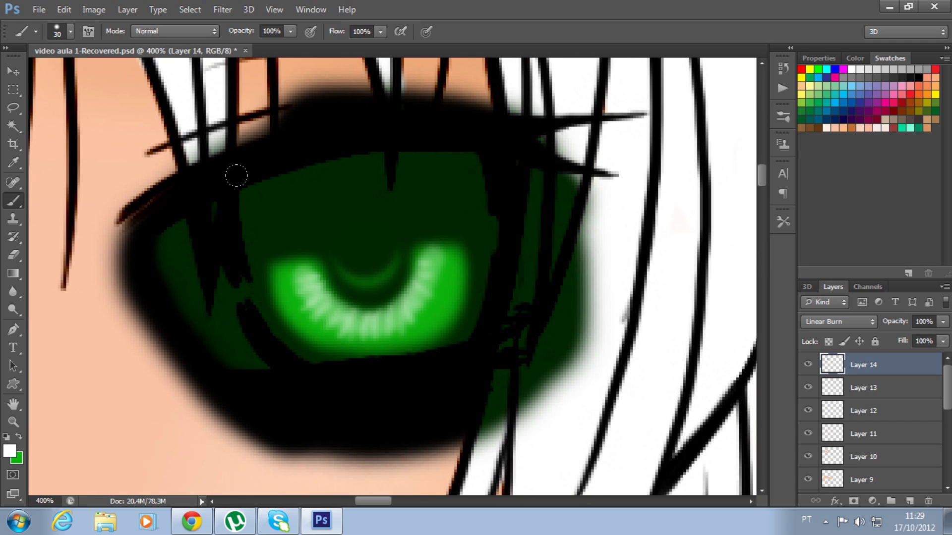
- Dab a large upper-left white catchlight and two small white dots (10–15 px brush) on the green iris
left_click_drag(236, 175, 233, 171)
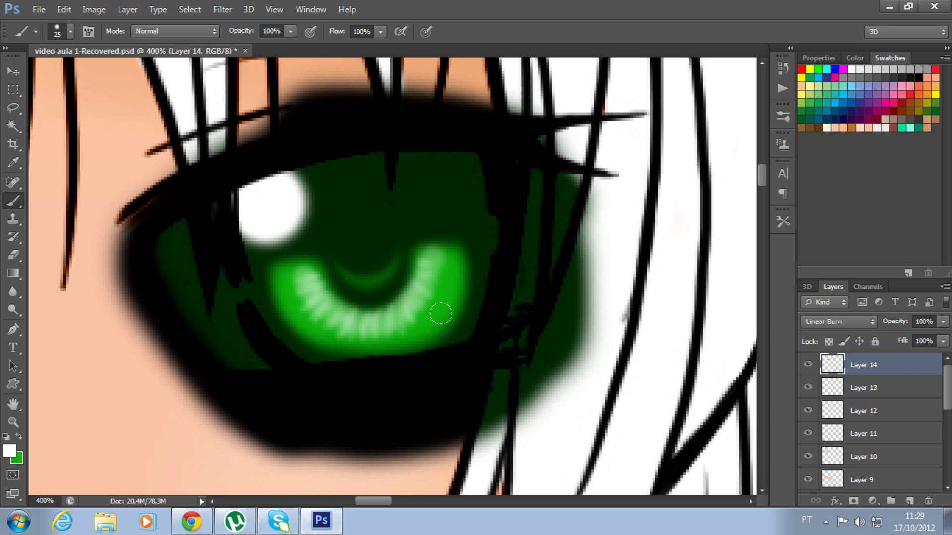
key("bracketleft")
key("bracketleft")
key("bracketleft")
left_click(327, 229)
key("bracketright")
key("bracketright")
key("bracketright")
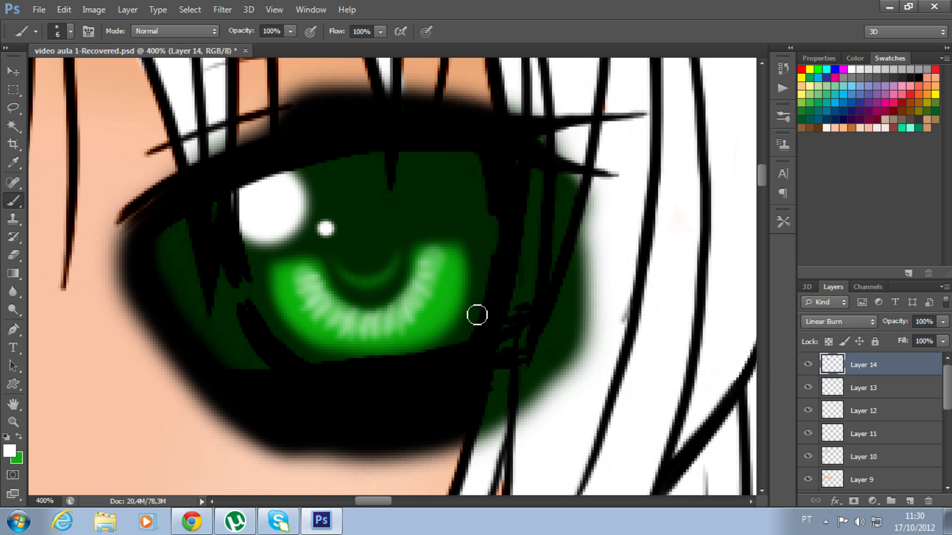
left_click(458, 305)
key("bracketleft")
key("bracketleft")
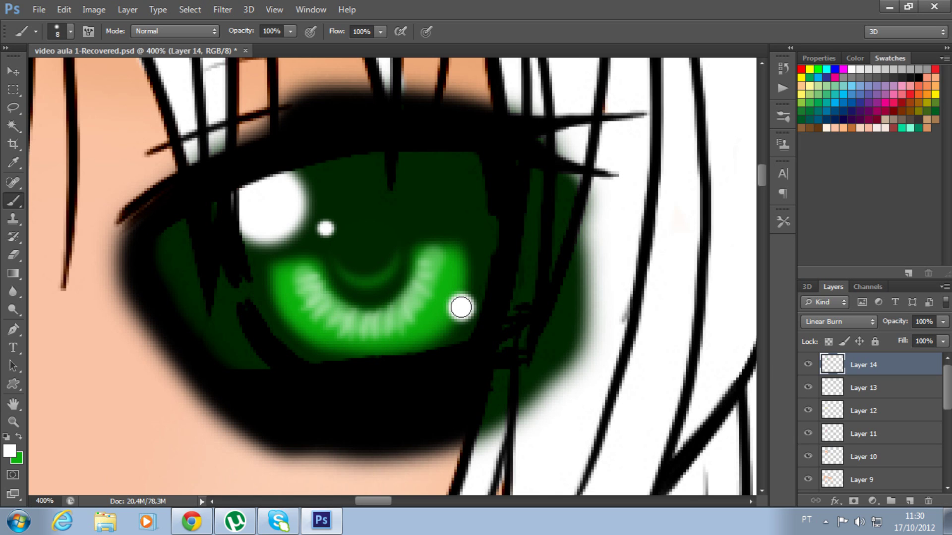
key("bracketright")
key("bracketright")
left_click(461, 307)
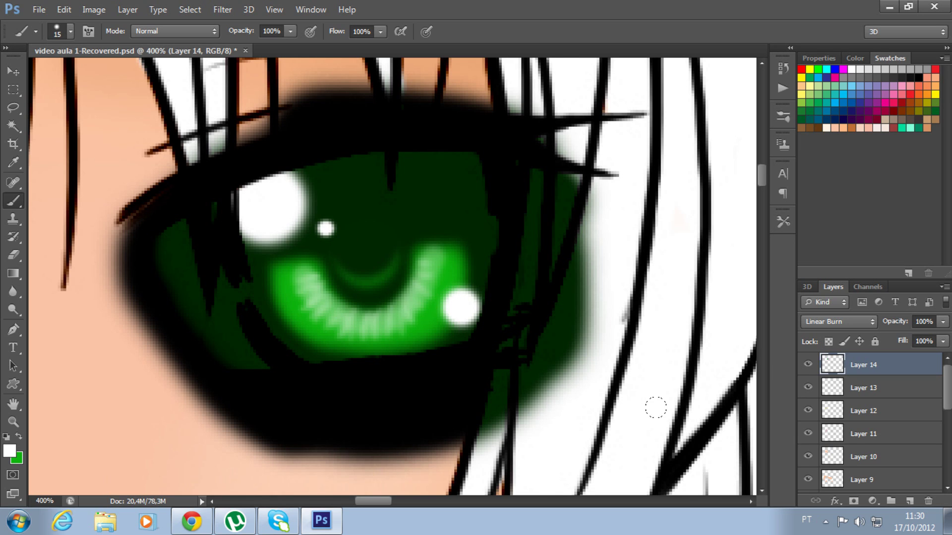
key("ctrl+minus")
key("ctrl+minus")
key("ctrl+minus")
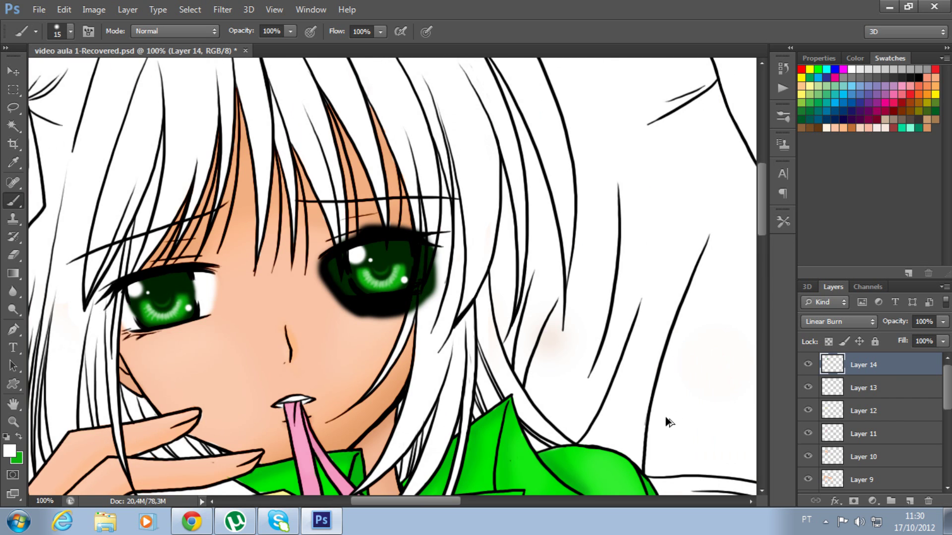
key("ctrl+minus")
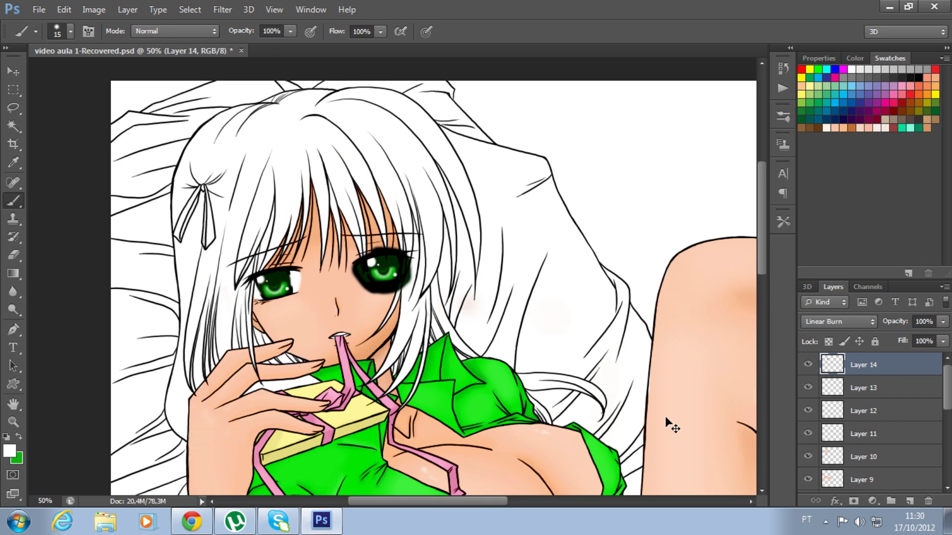
key("ctrl+minus")
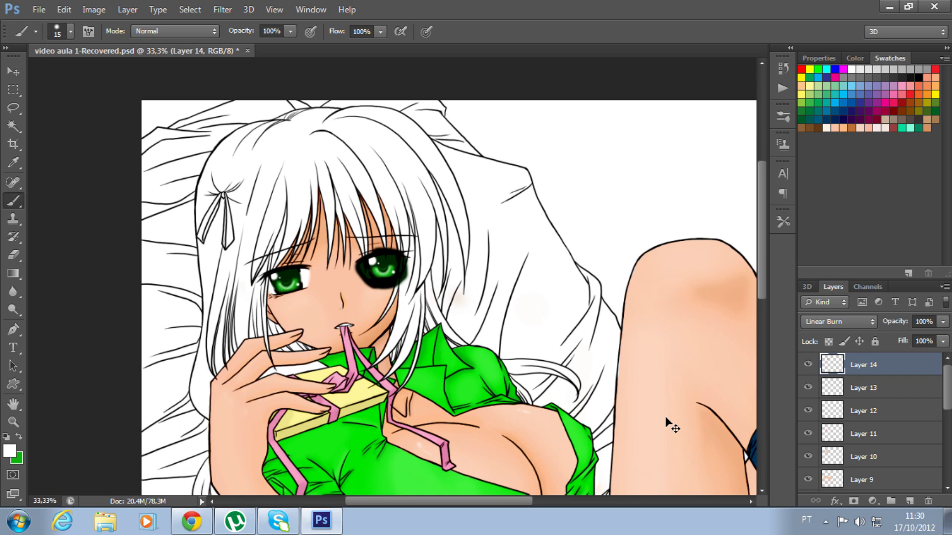
key("ctrl+plus")
key("ctrl+plus")
key("ctrl+plus")
key("ctrl+plus")
- Erase the soft black shading below-left of the eye, undoing the stroke across the right of the iris
mouse_move(344, 290)
left_mouse_down()
mouse_move(352, 347)
mouse_move(404, 343)
left_mouse_up()
key("e")
mouse_move(219, 176)
left_mouse_down()
mouse_move(538, 327)
mouse_move(529, 339)
mouse_move(416, 325)
mouse_move(270, 332)
mouse_move(241, 279)
left_mouse_up()
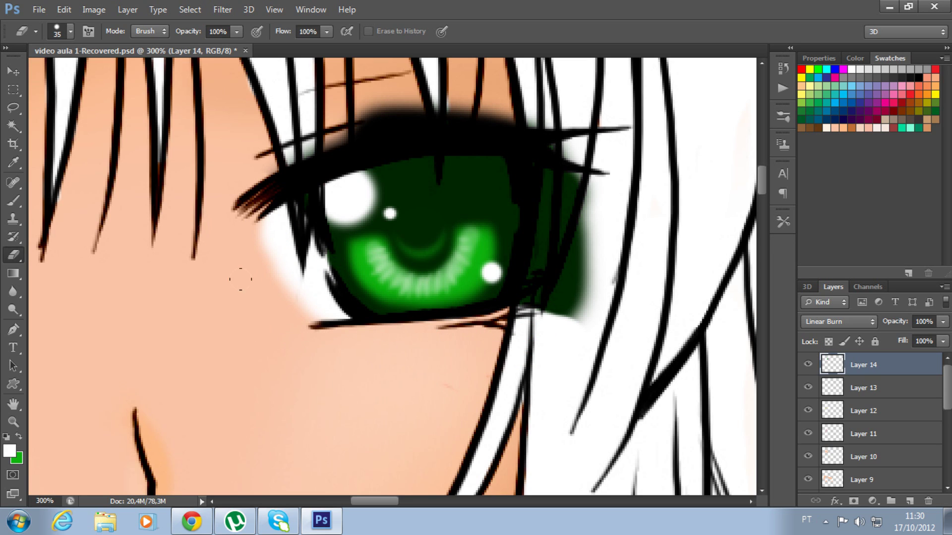
mouse_move(410, 335)
left_mouse_down()
mouse_move(535, 336)
mouse_move(565, 223)
mouse_move(557, 132)
mouse_move(530, 181)
mouse_move(534, 267)
mouse_move(512, 305)
left_mouse_up()
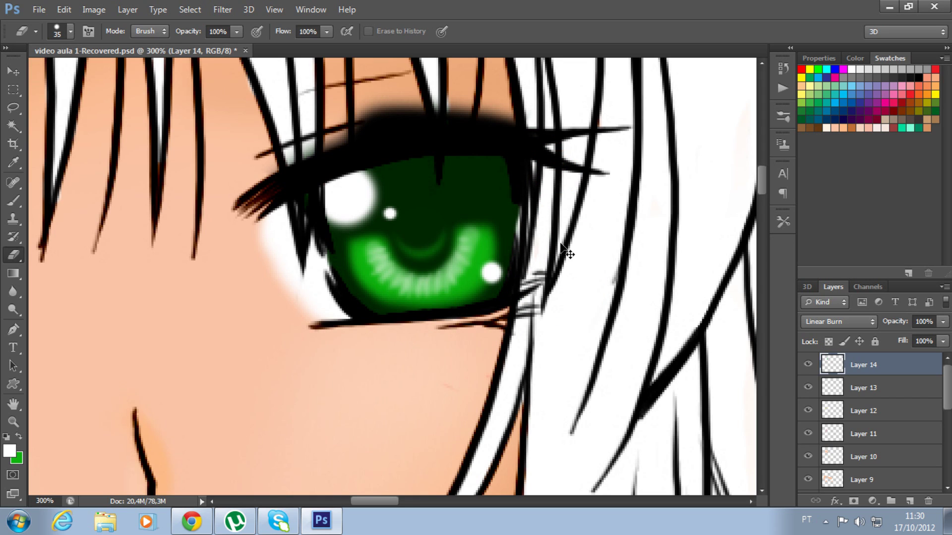
key("ctrl+z")
- Erase the green shading along the iris's right edge and the dark blur above the upper eyelid
mouse_move(522, 127)
left_mouse_down()
mouse_move(556, 218)
mouse_move(522, 262)
left_mouse_up()
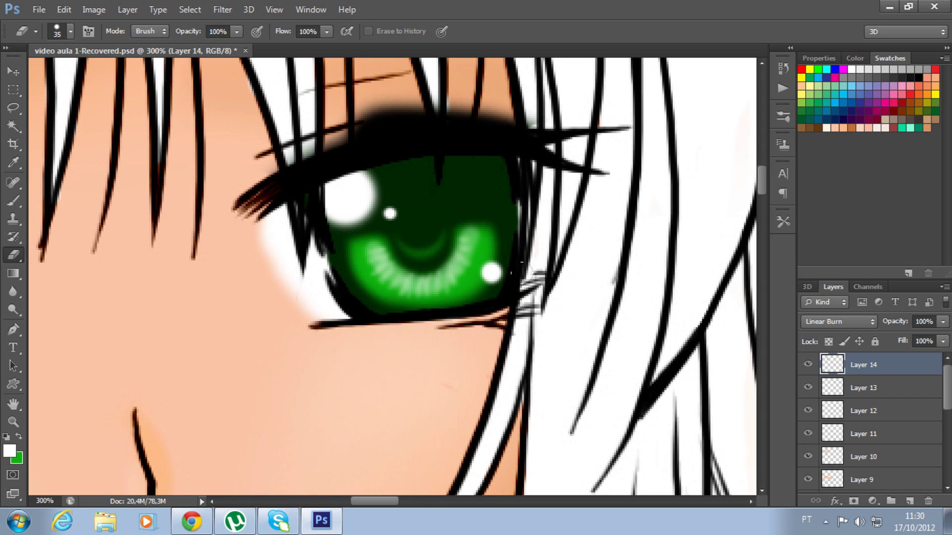
mouse_move(550, 164)
left_mouse_down()
mouse_move(483, 116)
mouse_move(362, 119)
mouse_move(293, 193)
mouse_move(264, 190)
left_mouse_up()
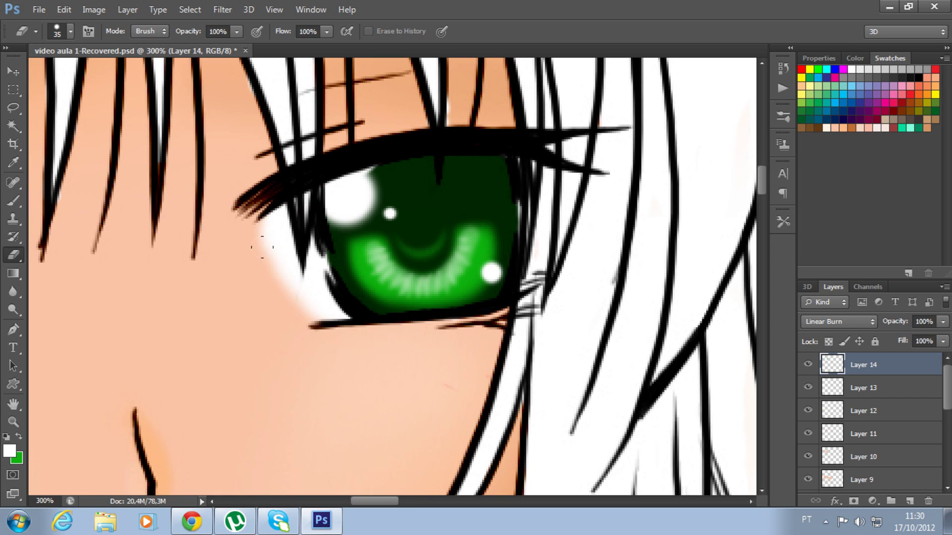
key("ctrl+minus")
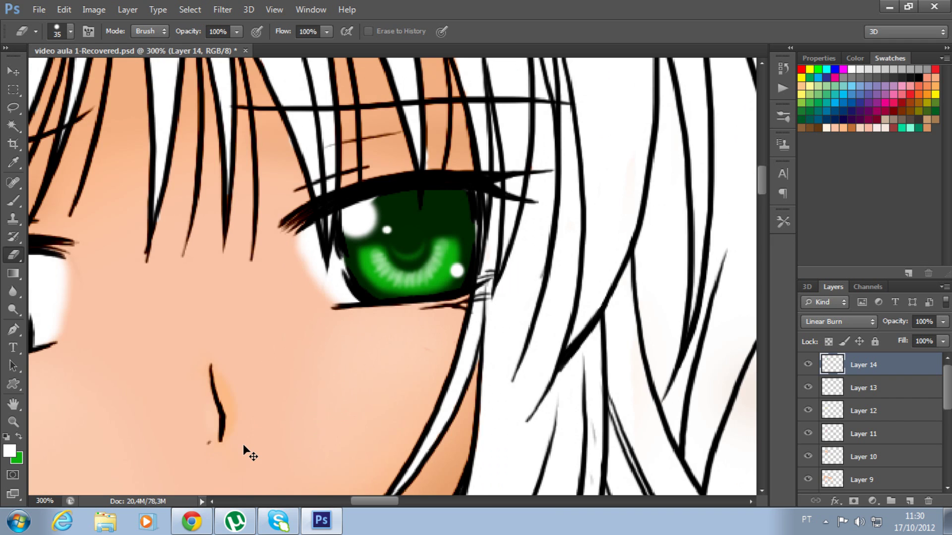
key("ctrl+minus")
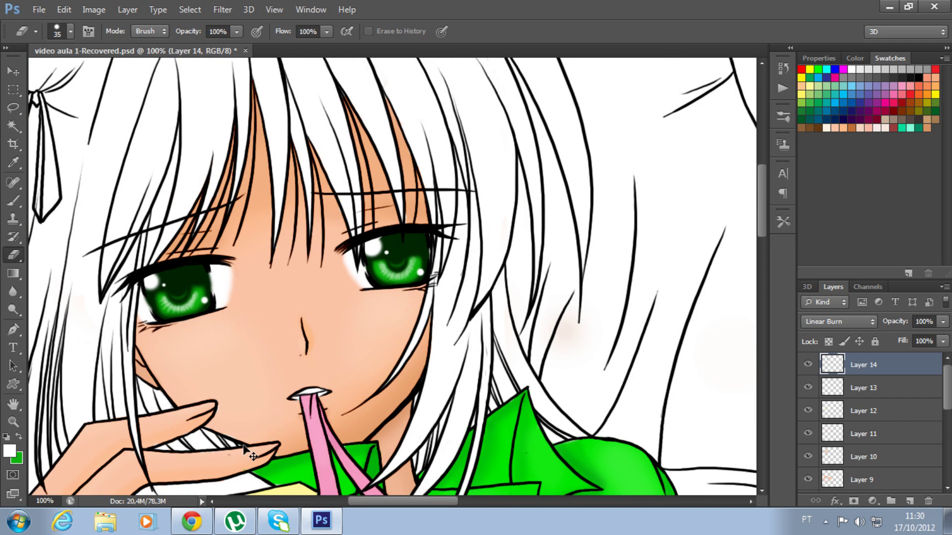
key("ctrl+plus")
key("ctrl+plus")
key("ctrl+minus")
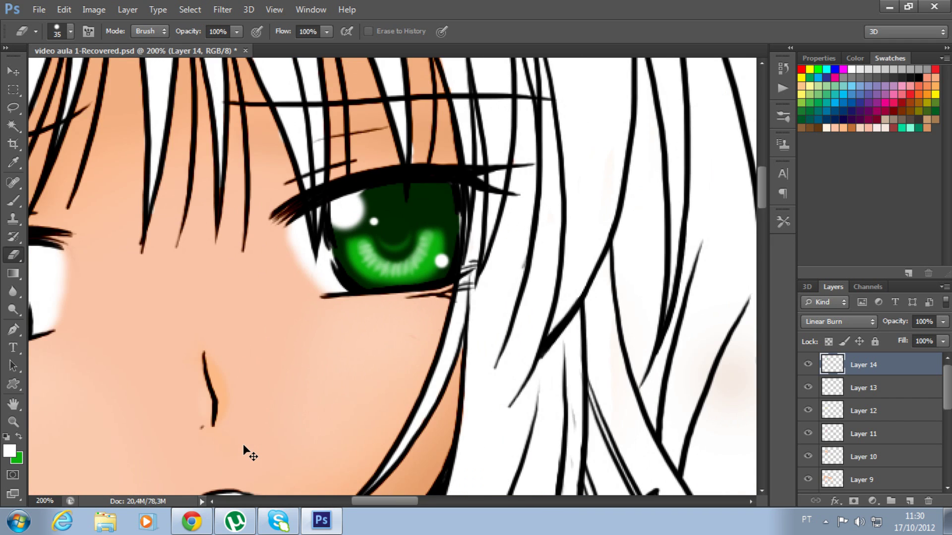
key("ctrl+minus")
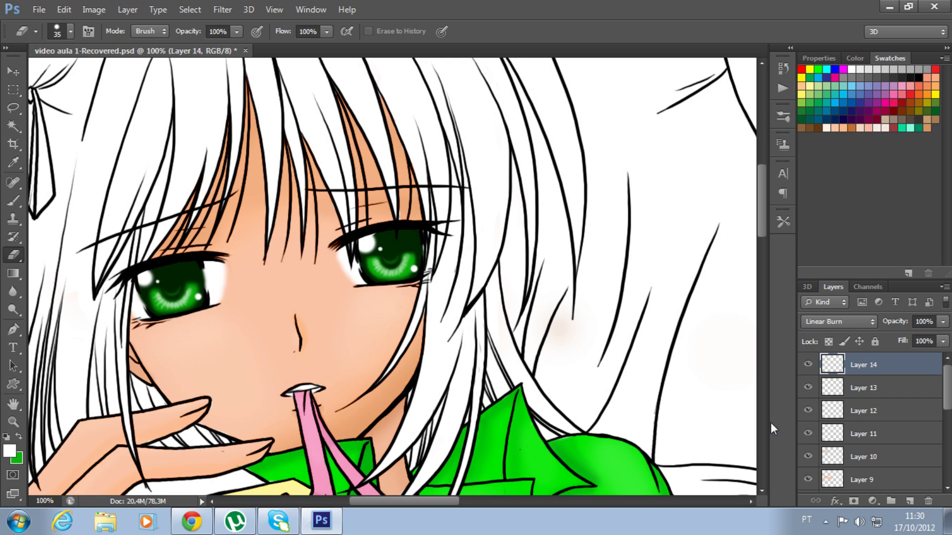
key("ctrl+plus")
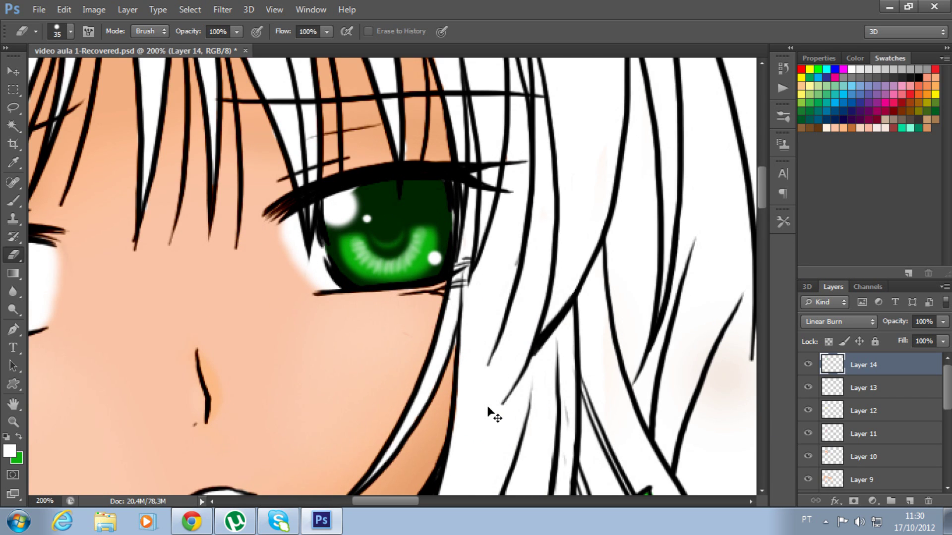
key("ctrl+plus")
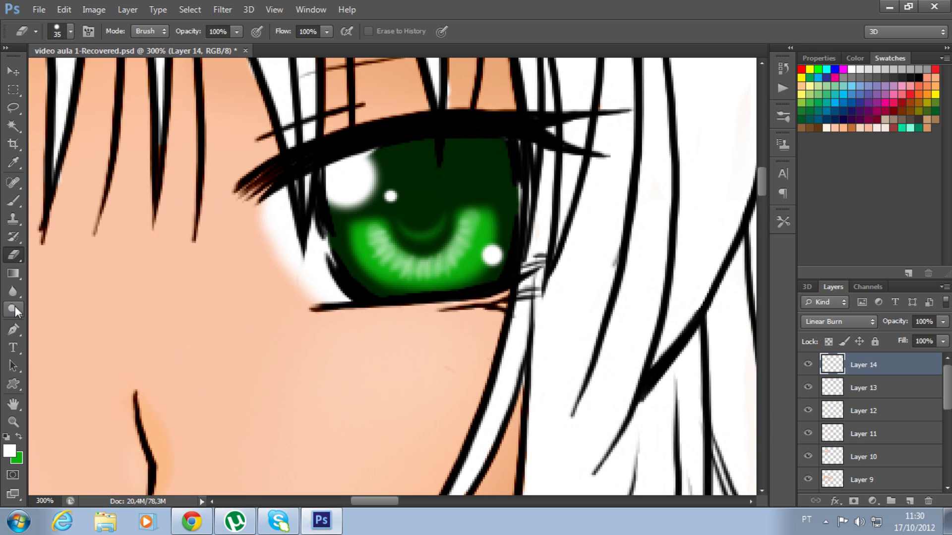
- Pick a light grey foreground colour from the canvas and test it in the eye corner, then undo
left_click(12, 452)
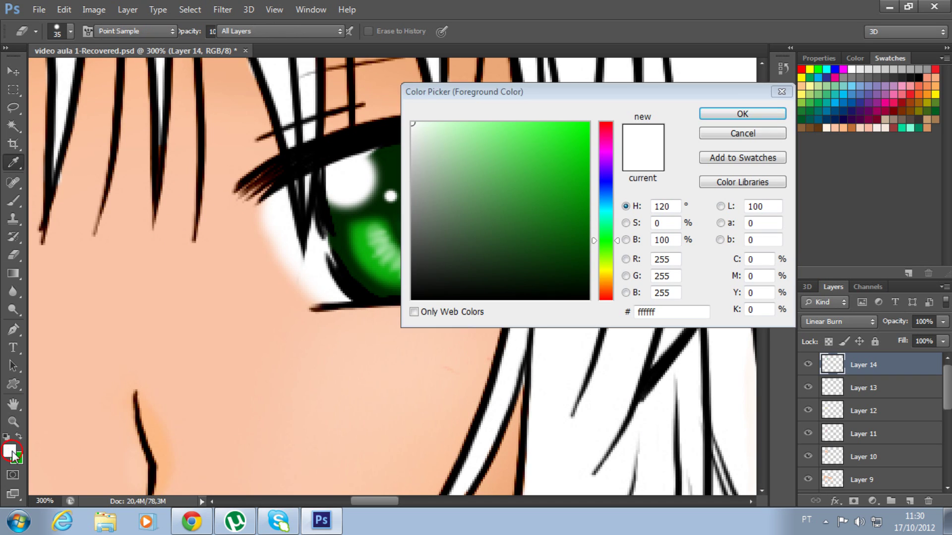
left_click(407, 161)
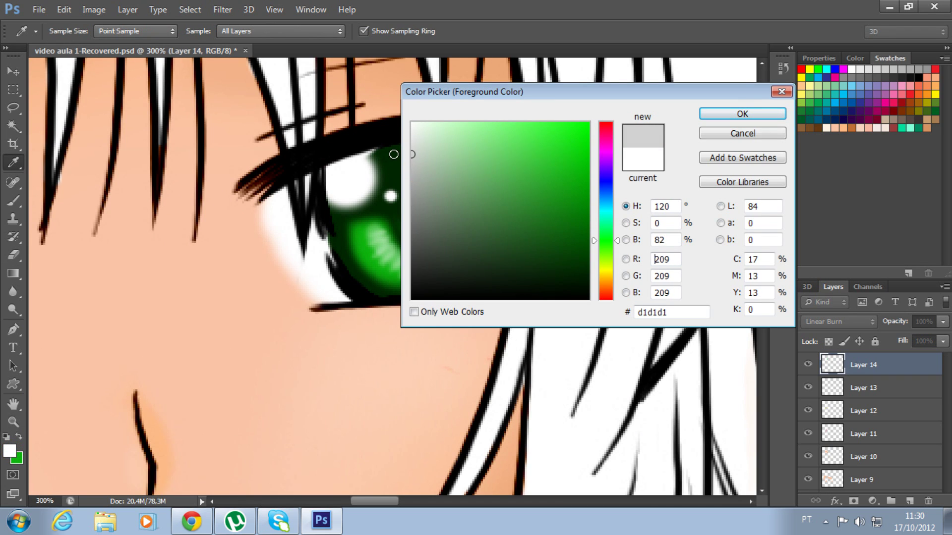
left_click_drag(407, 161, 392, 146)
left_click(711, 116)
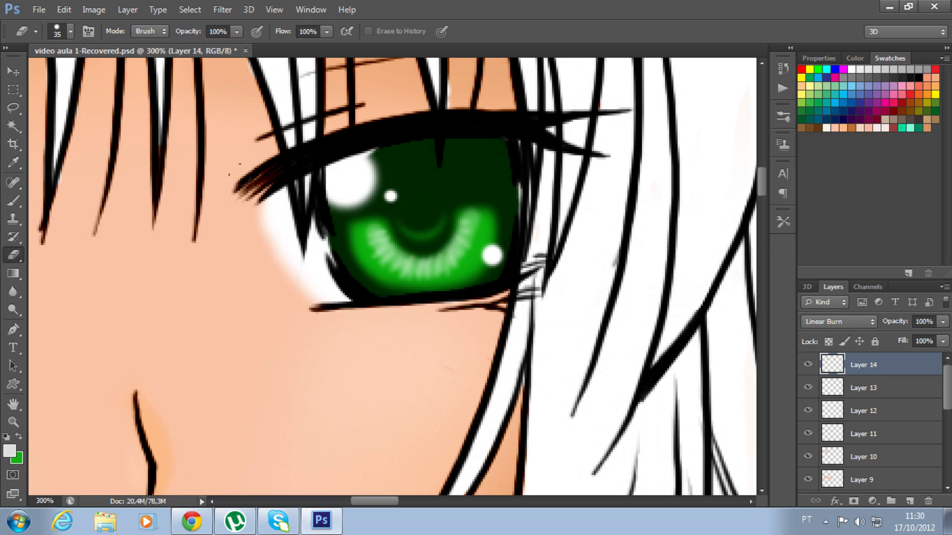
left_click(14, 202)
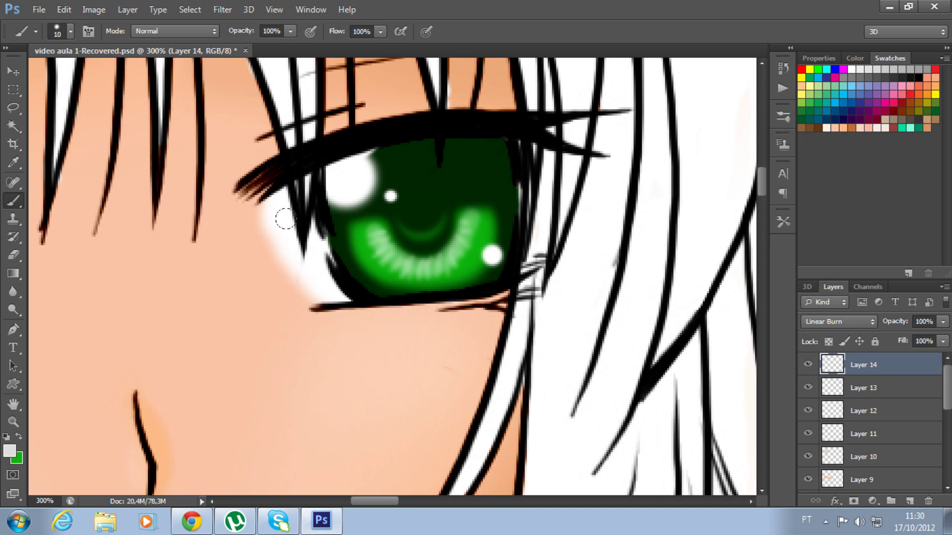
mouse_move(276, 194)
left_mouse_down()
mouse_move(273, 222)
mouse_move(287, 228)
left_mouse_up()
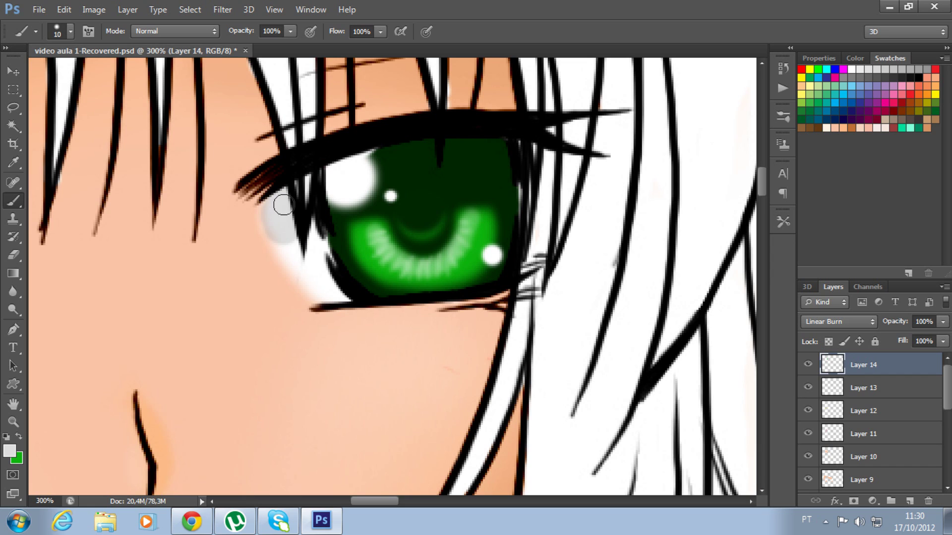
key("ctrl+z")
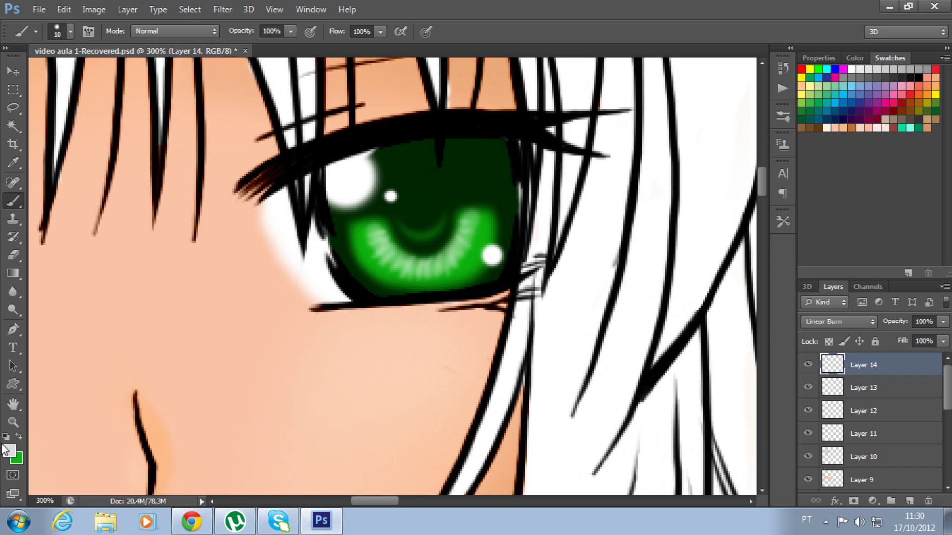
- Choose a lighter grey near ebebeb and brush it into the white corner of the first eye
left_click(9, 451)
left_click_drag(421, 148, 404, 136)
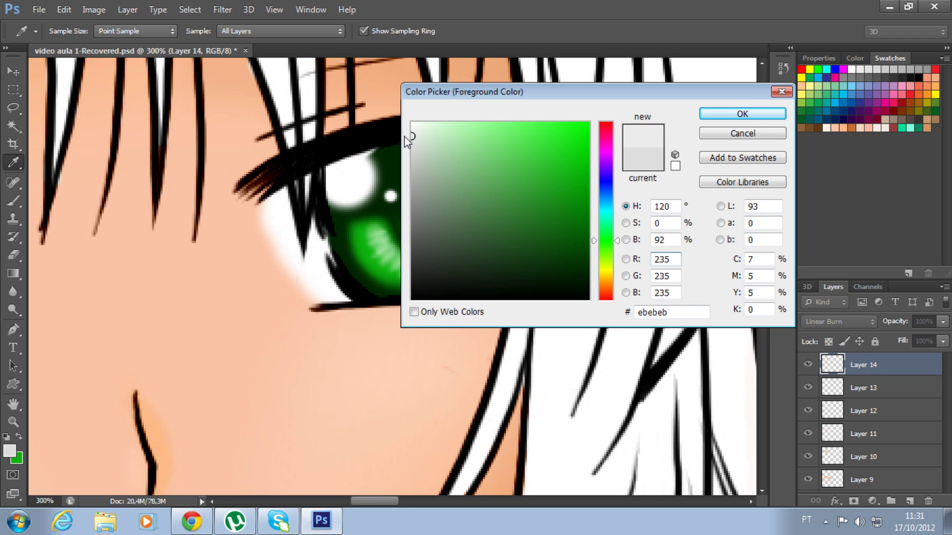
left_click(742, 113)
mouse_move(270, 195)
left_mouse_down()
mouse_move(280, 239)
mouse_move(273, 198)
left_mouse_up()
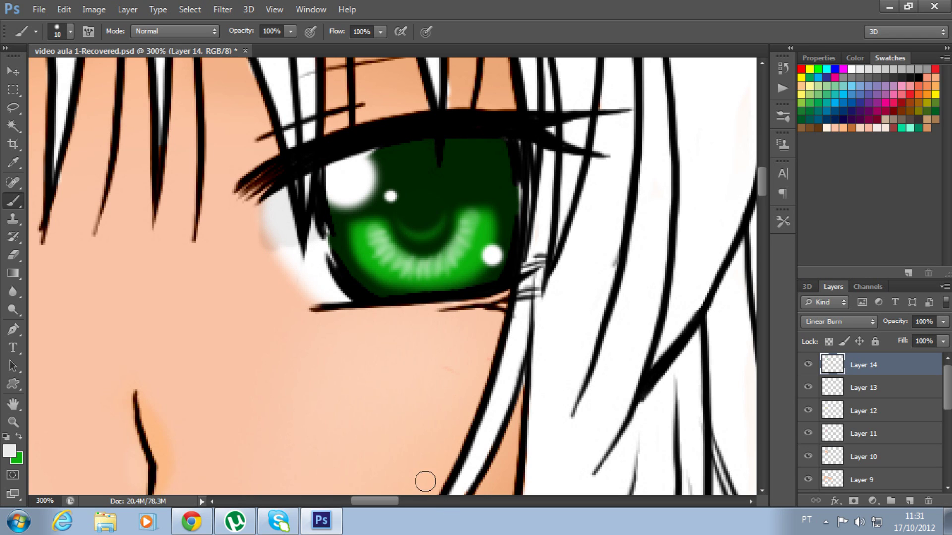
key("ctrl+z")
left_click_drag(272, 198, 274, 231)
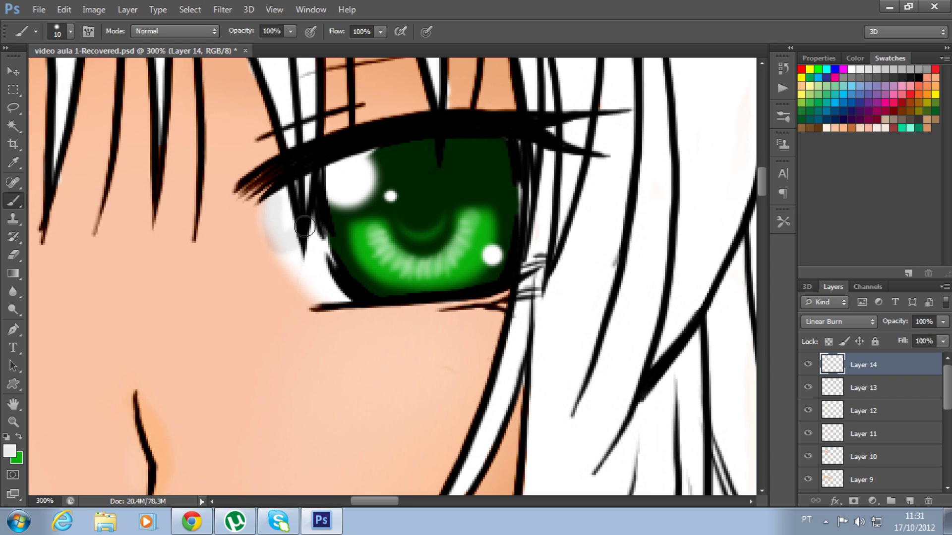
- Shade the upper white corners of the other eye with faint light grey
left_click_drag(386, 502, 353, 502)
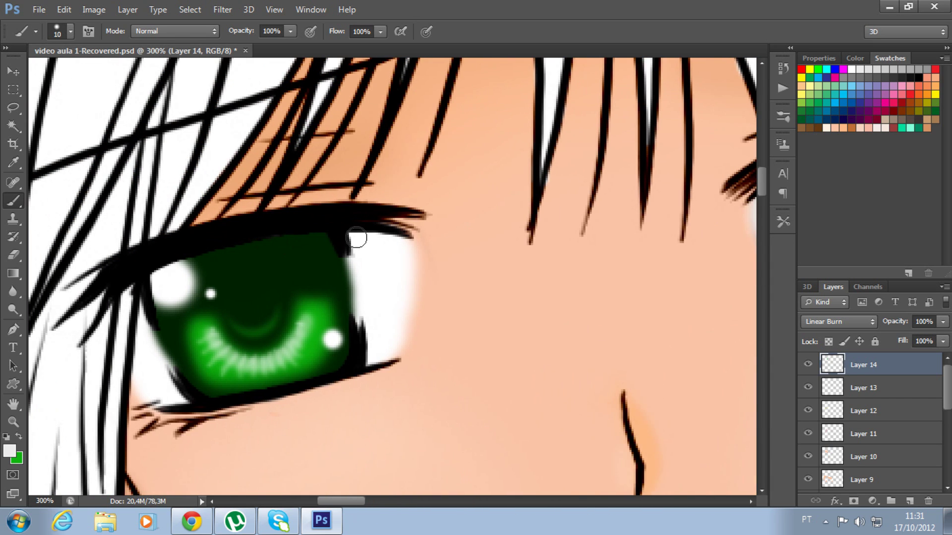
mouse_move(366, 276)
left_mouse_down()
mouse_move(391, 275)
mouse_move(363, 246)
left_mouse_up()
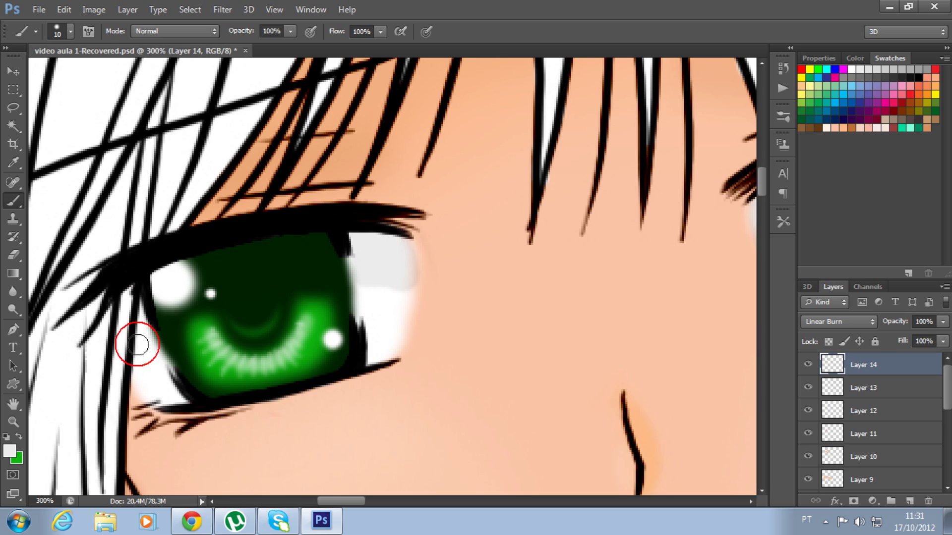
left_click_drag(140, 331, 138, 303)
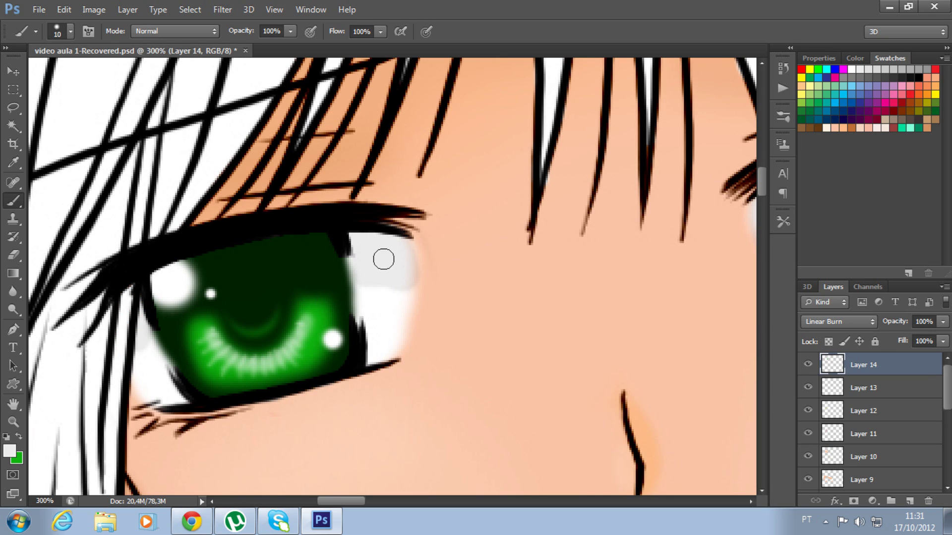
- Blur the grey-to-white boundary in the eye whites with the Blur tool at 100% strength
left_click(13, 292)
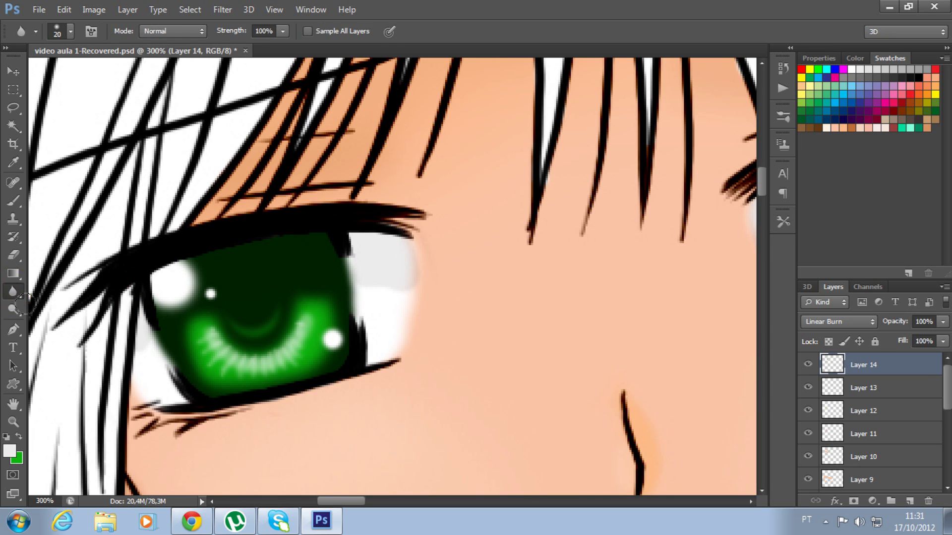
mouse_move(389, 287)
left_mouse_down()
mouse_move(365, 281)
mouse_move(399, 297)
left_mouse_up()
left_click_drag(341, 501, 368, 501)
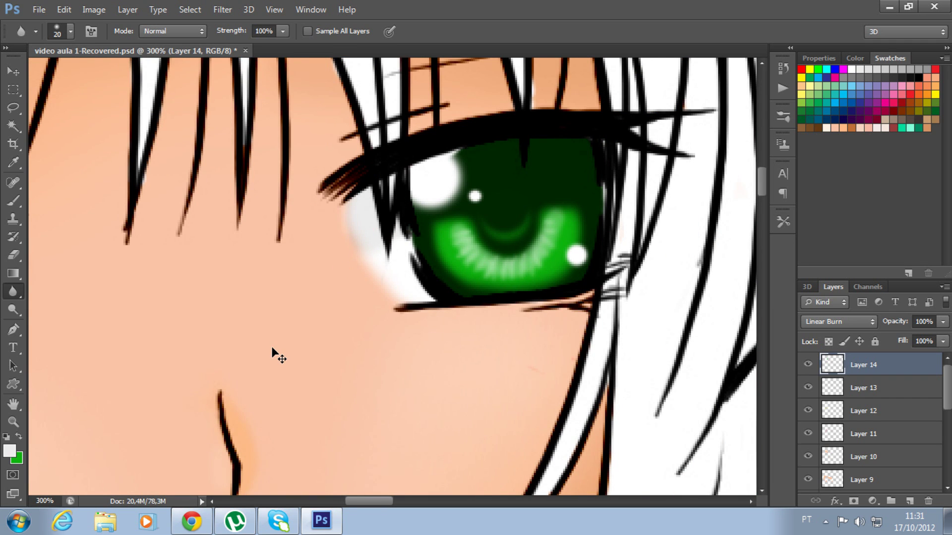
key("ctrl+minus")
key("ctrl+minus")
key("ctrl+minus")
key("ctrl+minus")
key("ctrl+minus")
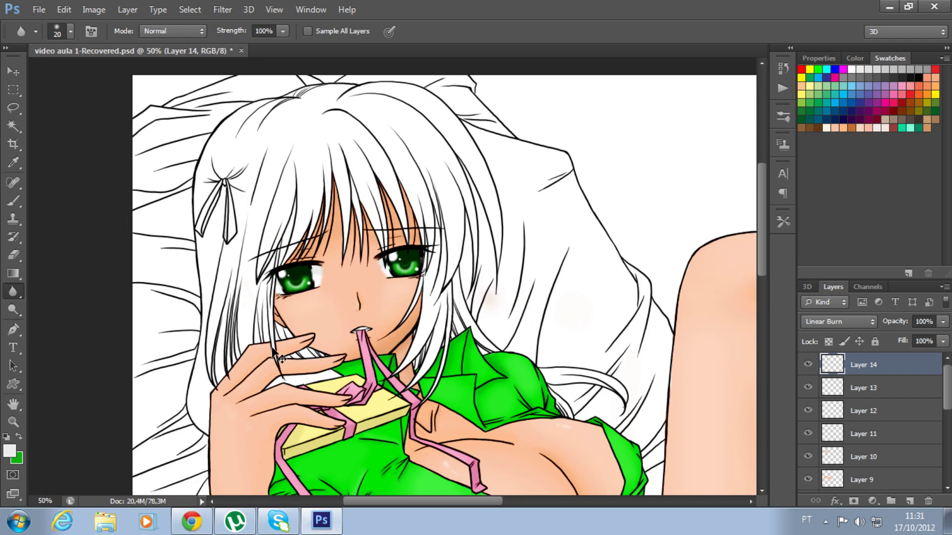
key("ctrl+minus")
key("ctrl+minus")
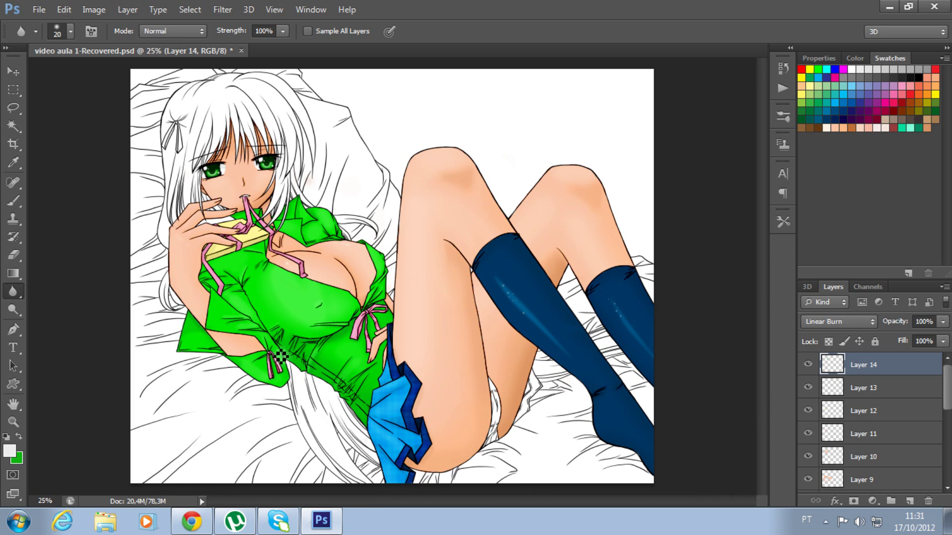